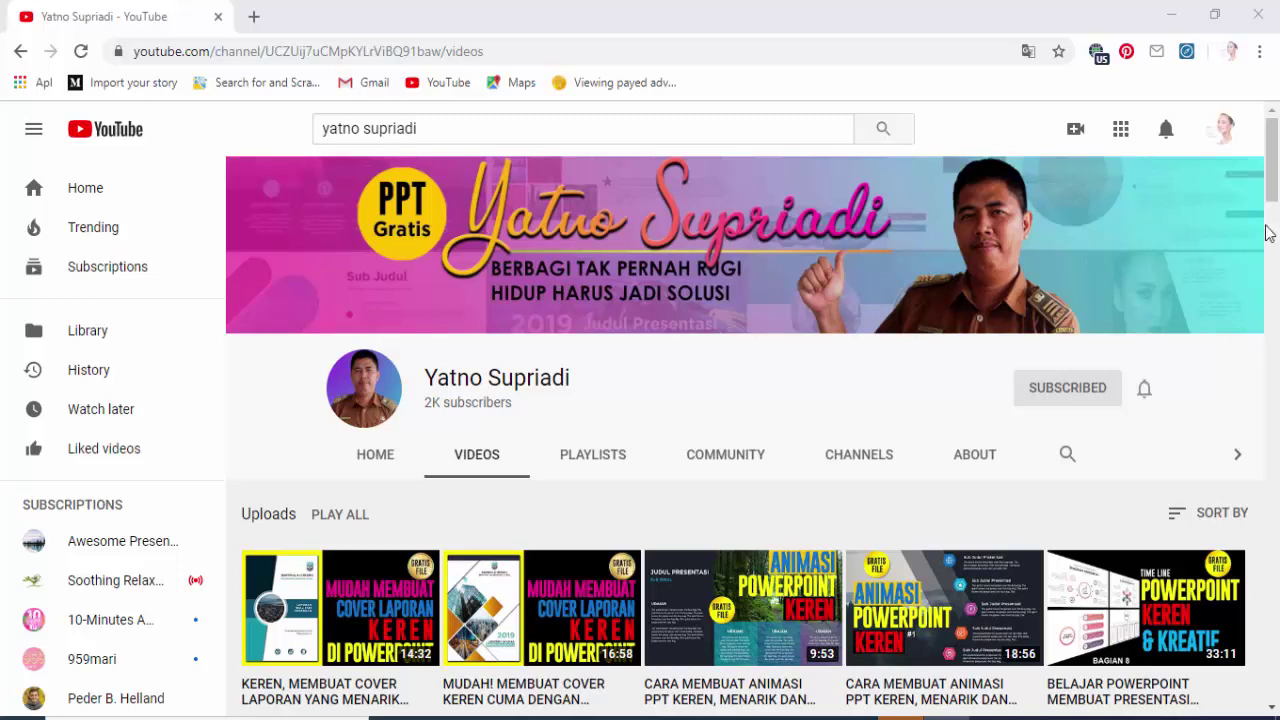
Step: Scroll down the YouTube channel's Videos page, then bring up a blank Presentation1 in PowerPoint
scroll(1275, 190, "down", 1)
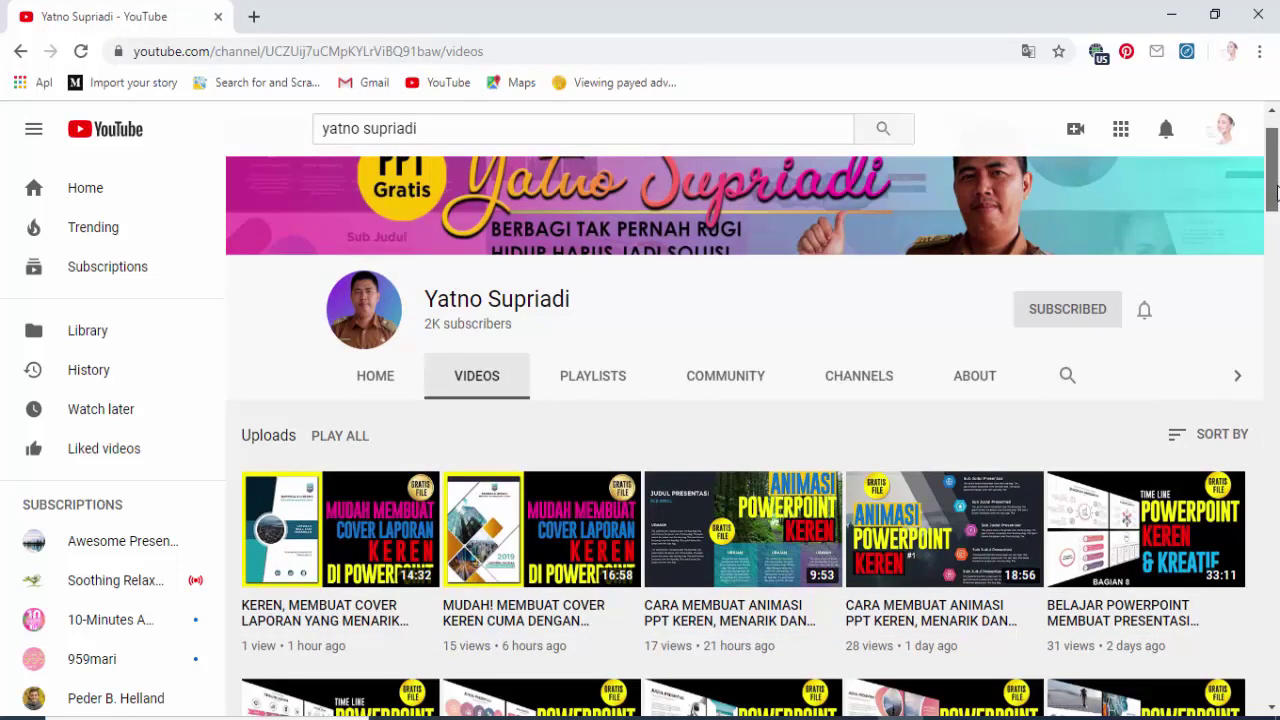
left_click_drag(1275, 195, 1275, 205)
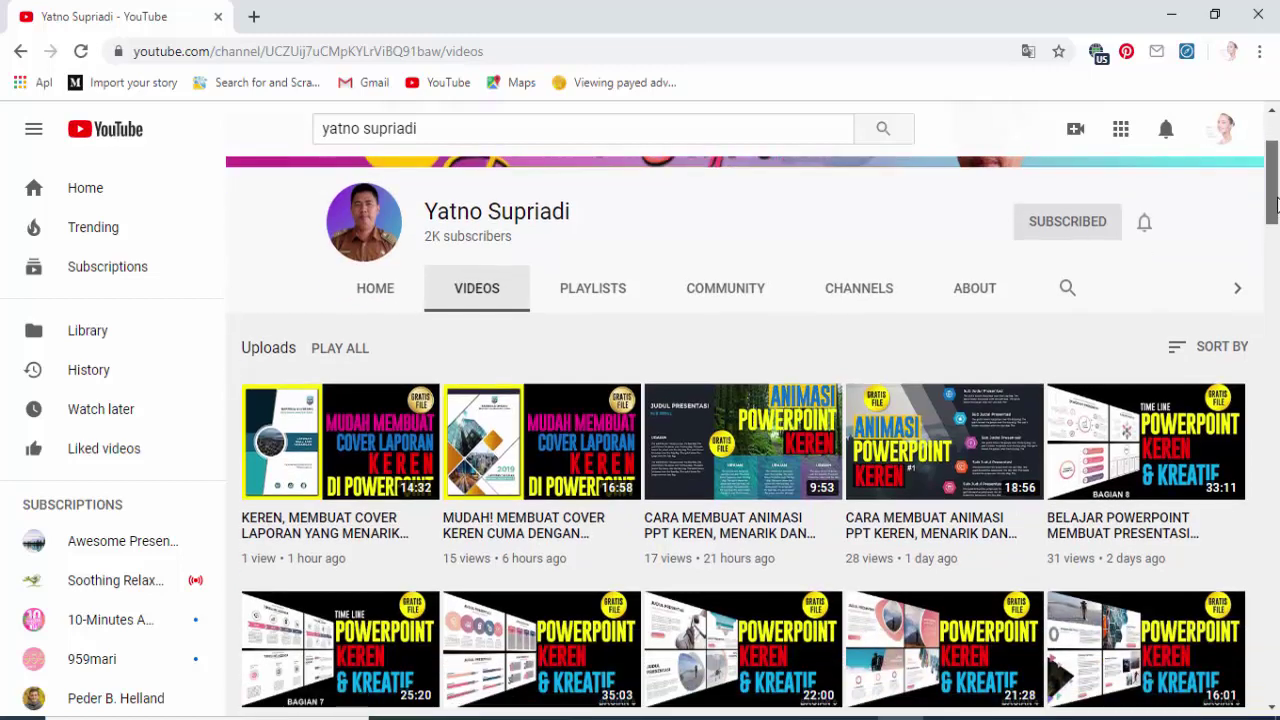
mouse_move(1275, 205)
left_mouse_down()
mouse_move(1275, 600)
mouse_move(1260, 262)
left_mouse_up()
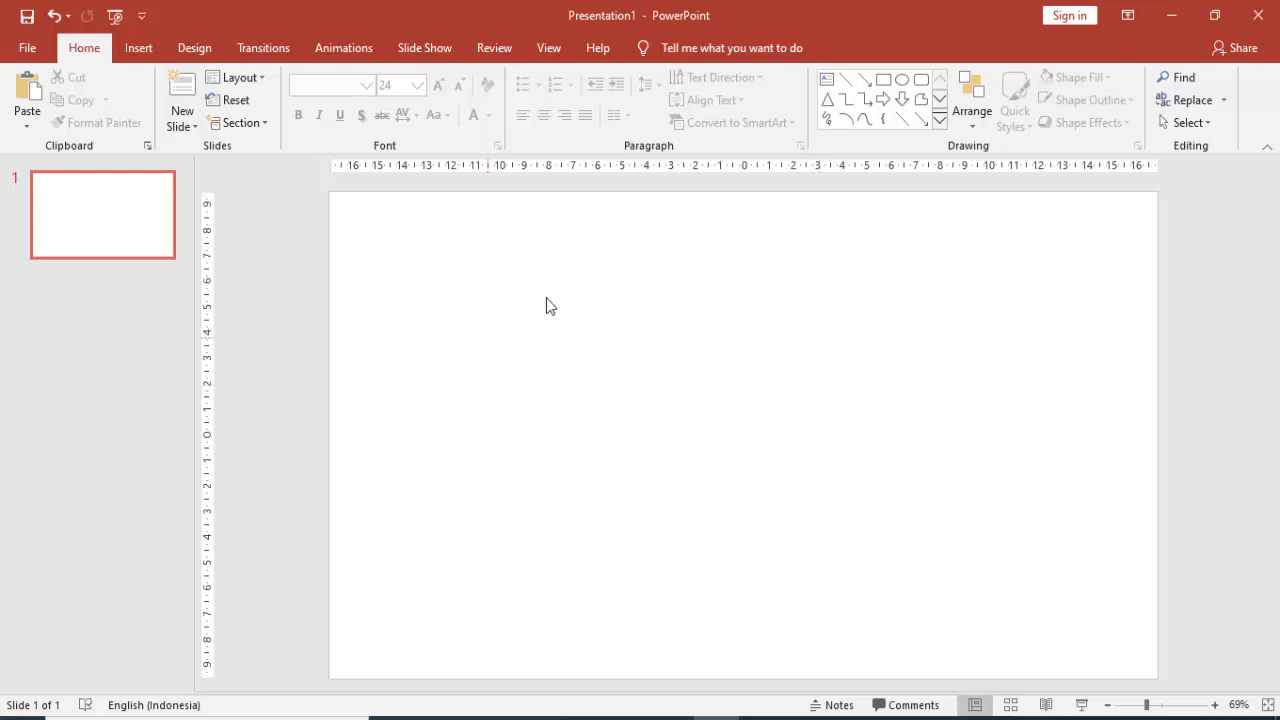
Step: Fill the slide background with solid dark navy from More Colors and close the background pane
right_click(762, 322)
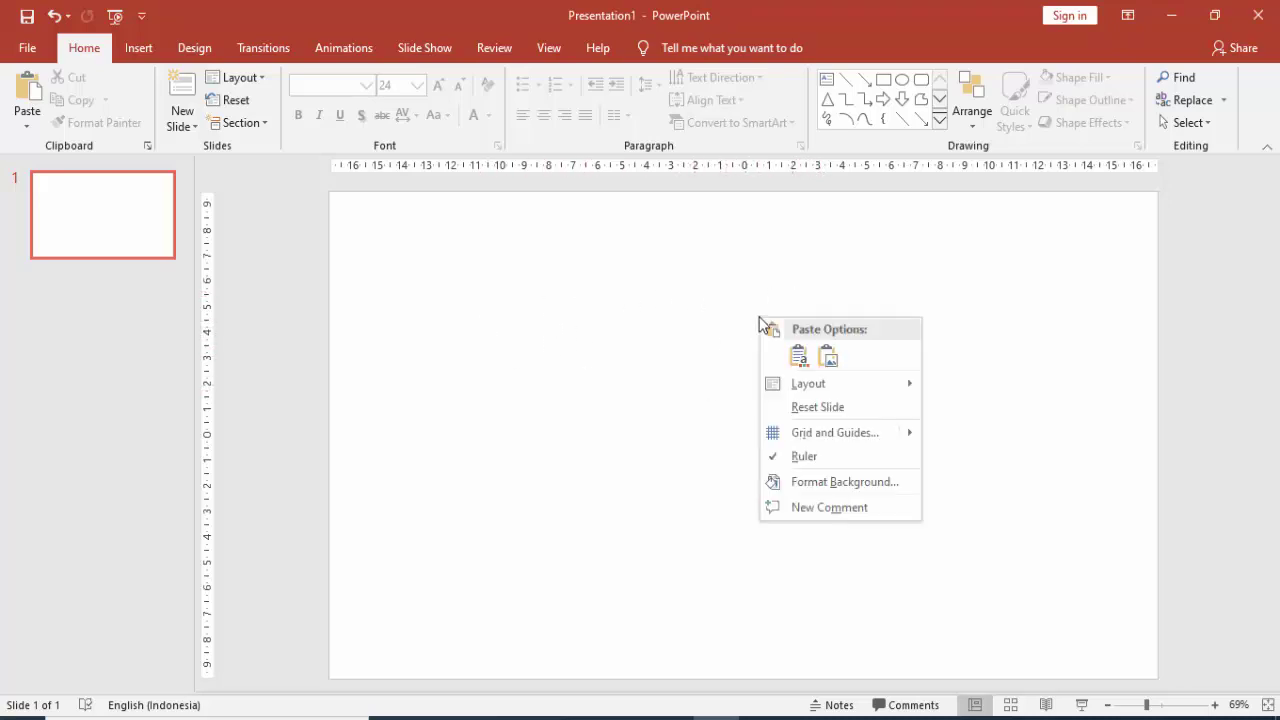
left_click(801, 483)
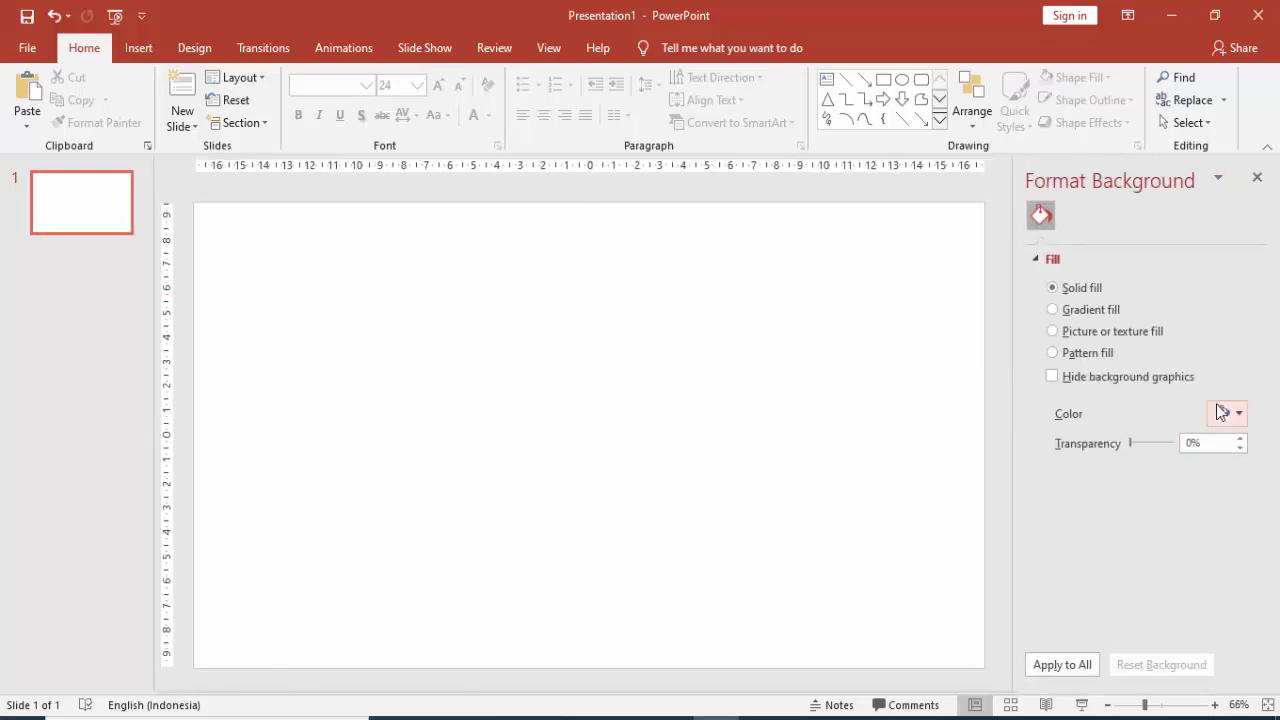
left_click(1236, 414)
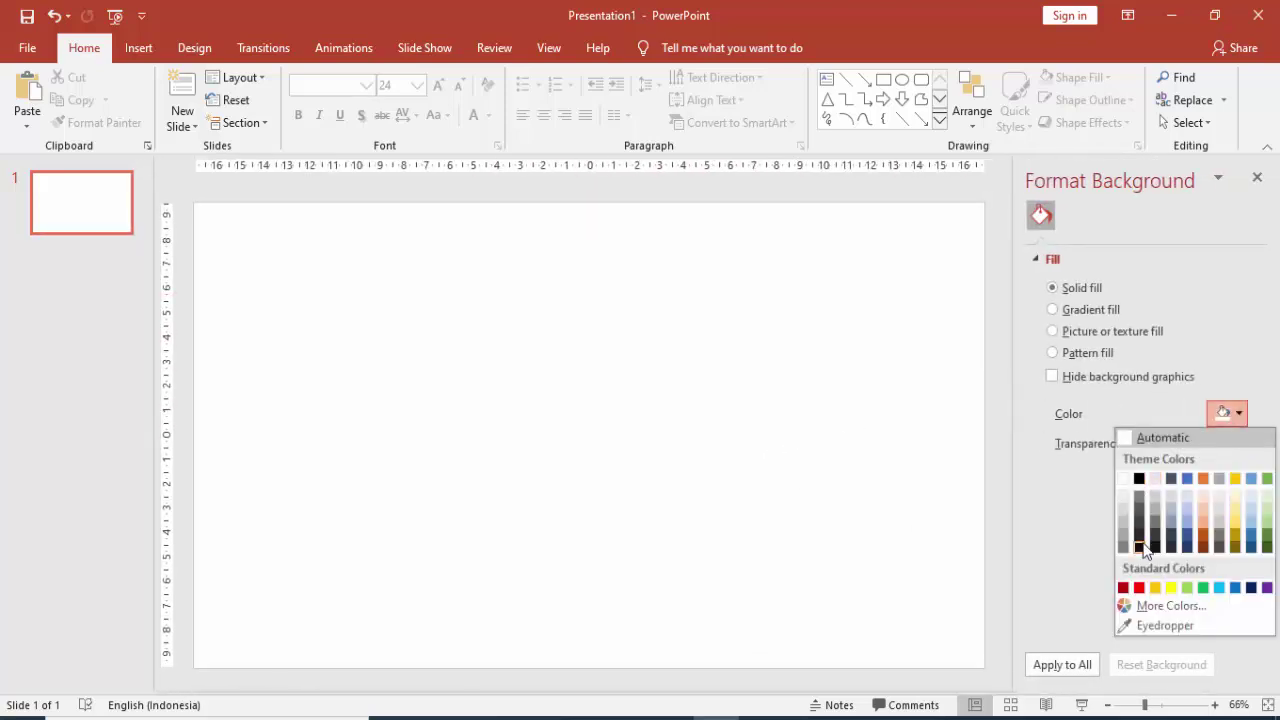
left_click(1136, 608)
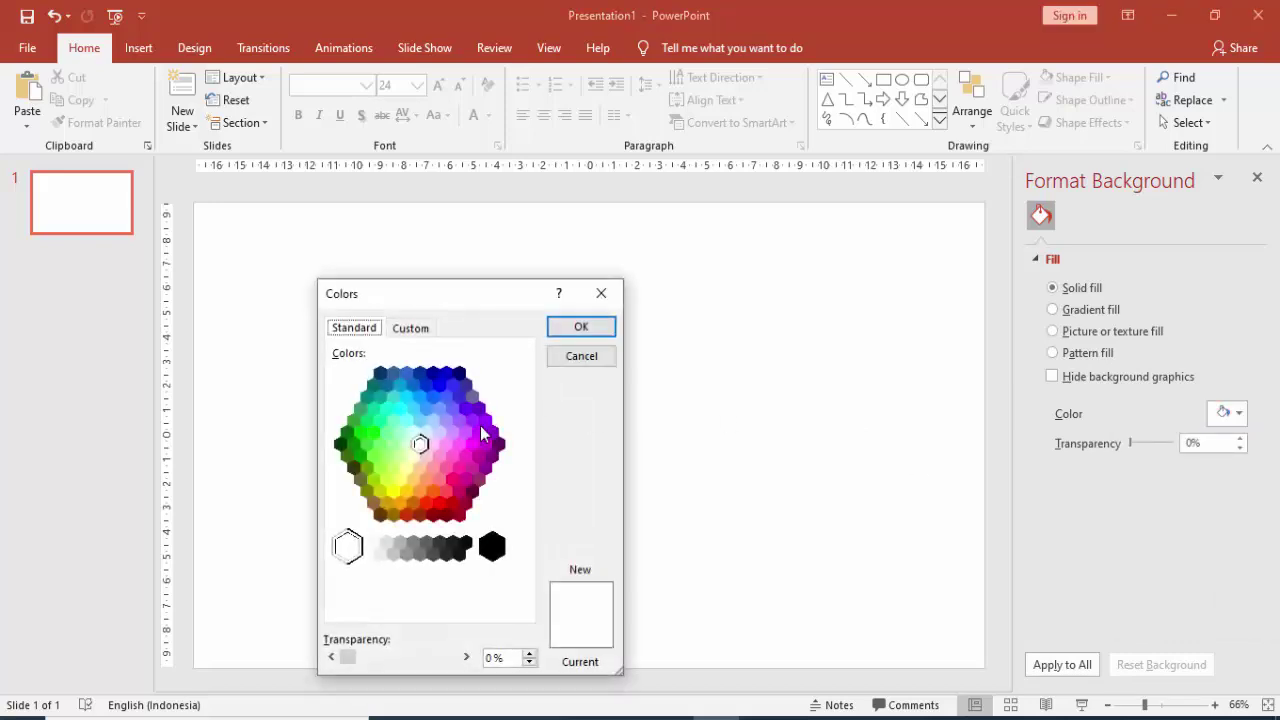
left_click(379, 397)
left_click(373, 385)
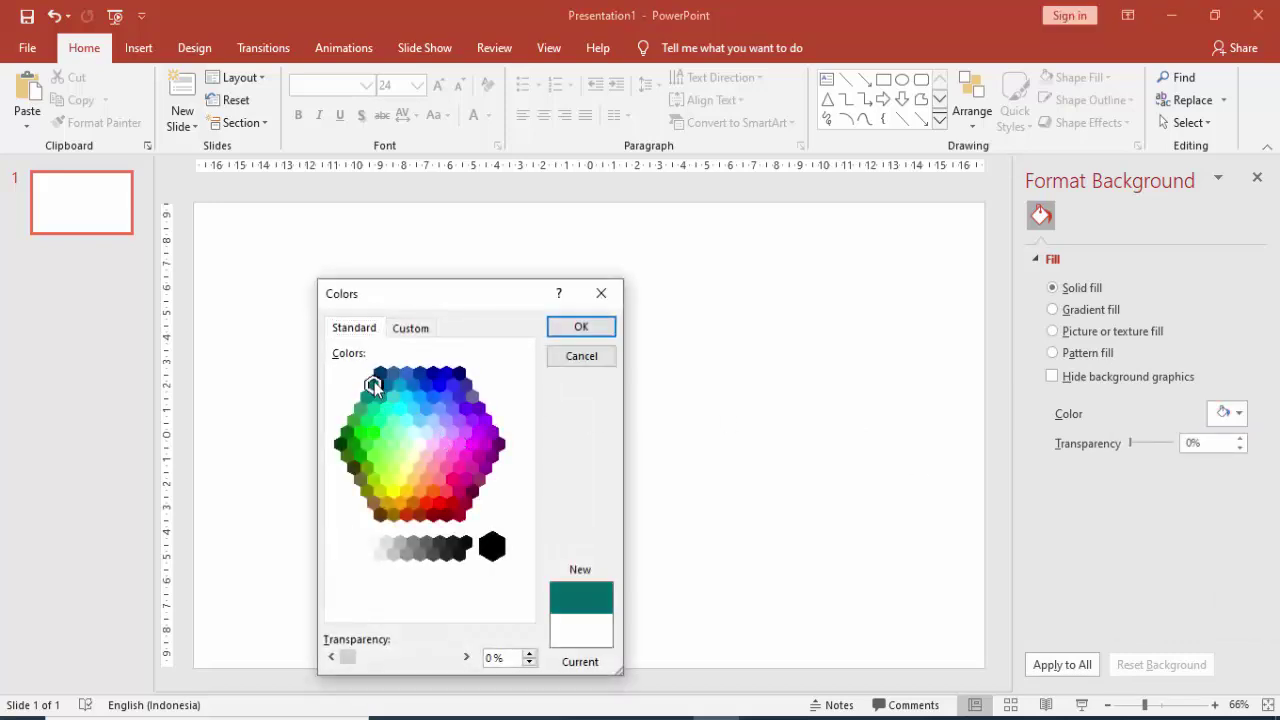
left_click(380, 373)
left_click(560, 330)
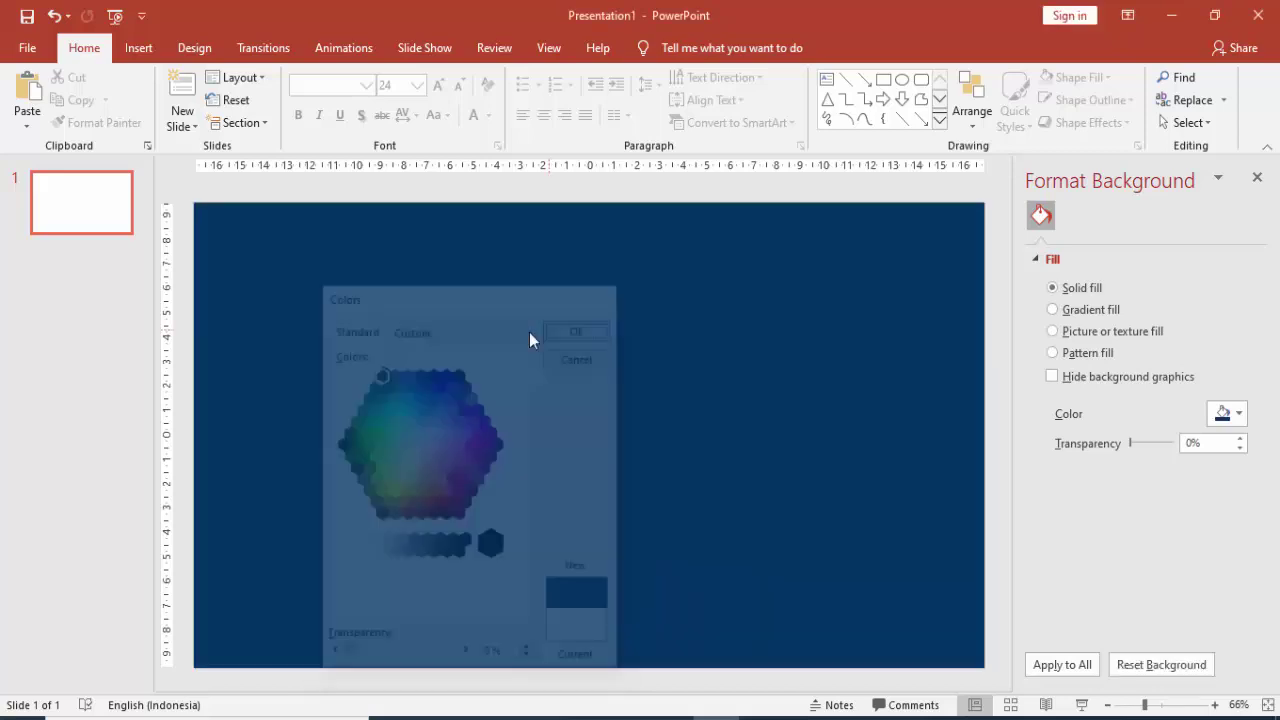
left_click(1258, 178)
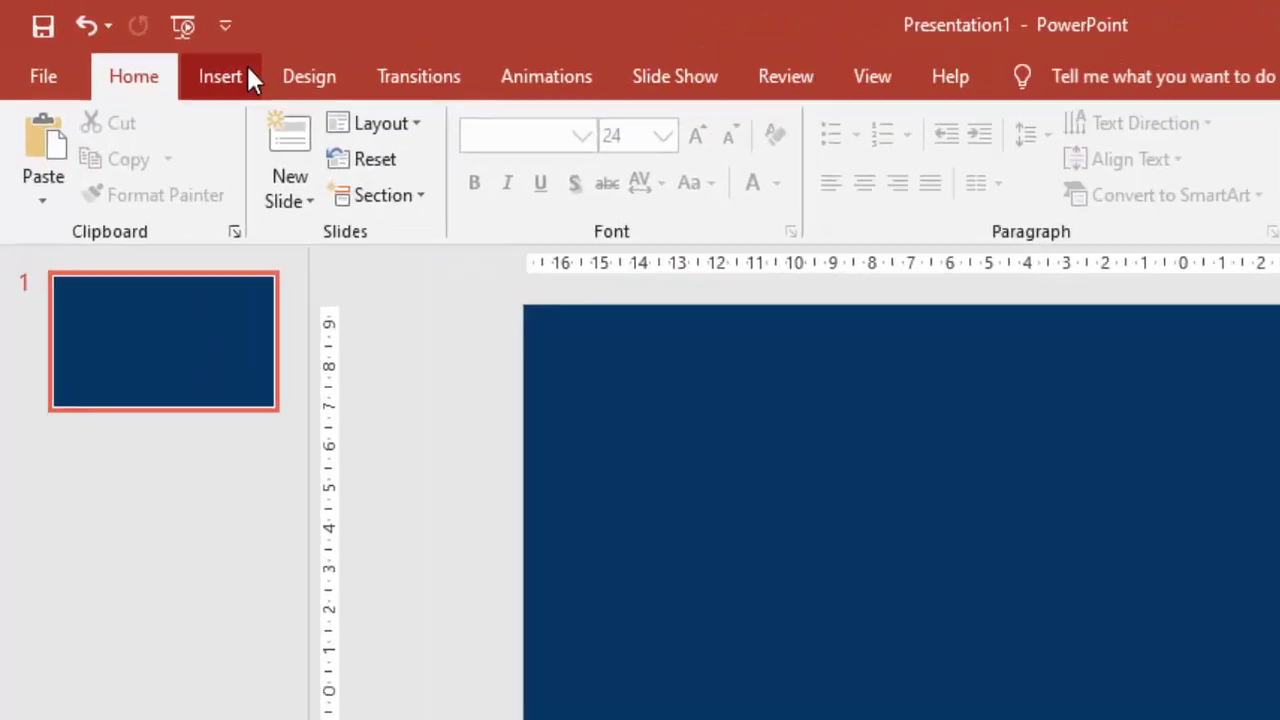
Step: Insert the video file 00177_xvid from this PC onto the slide
left_click(152, 40)
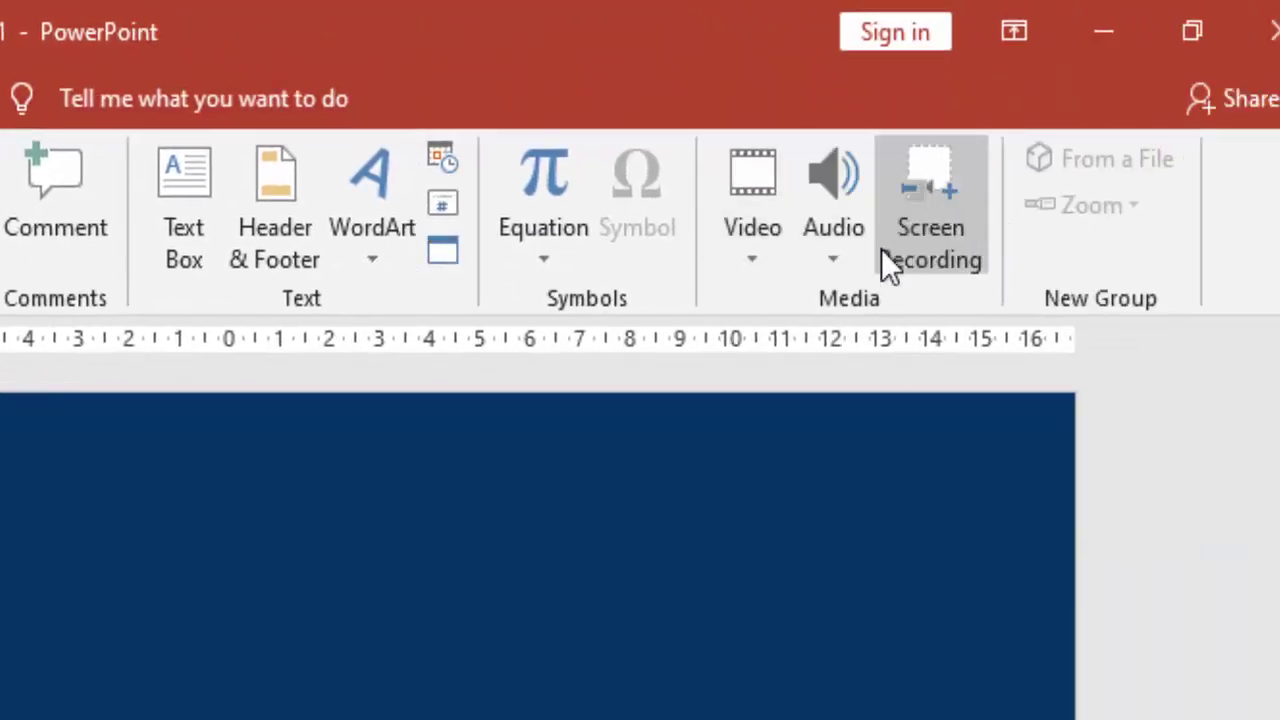
left_click(770, 265)
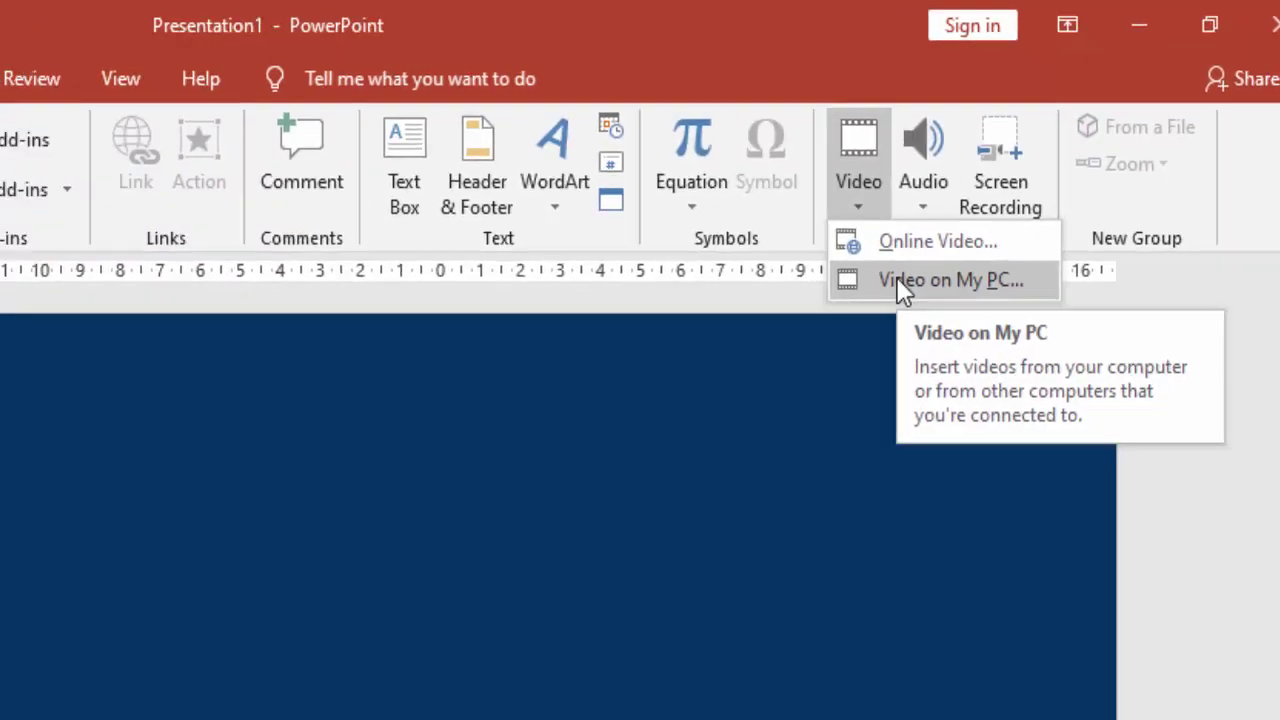
left_click(800, 350)
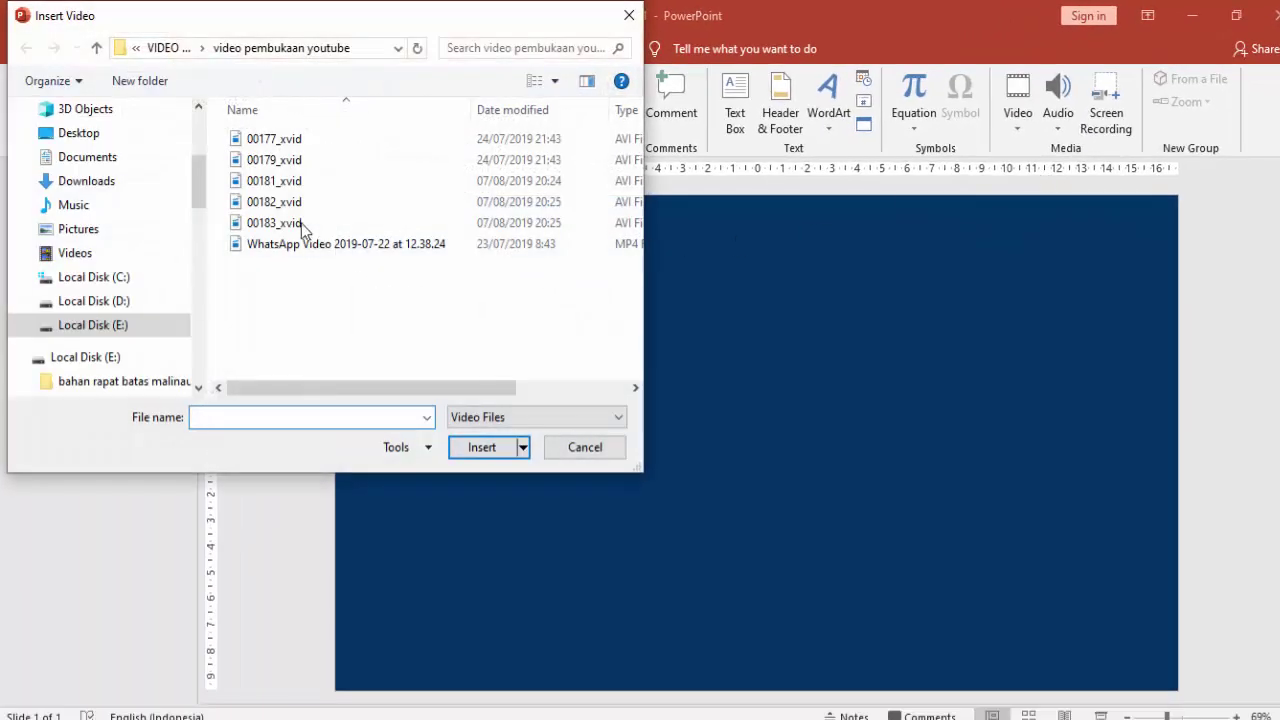
left_click(285, 142)
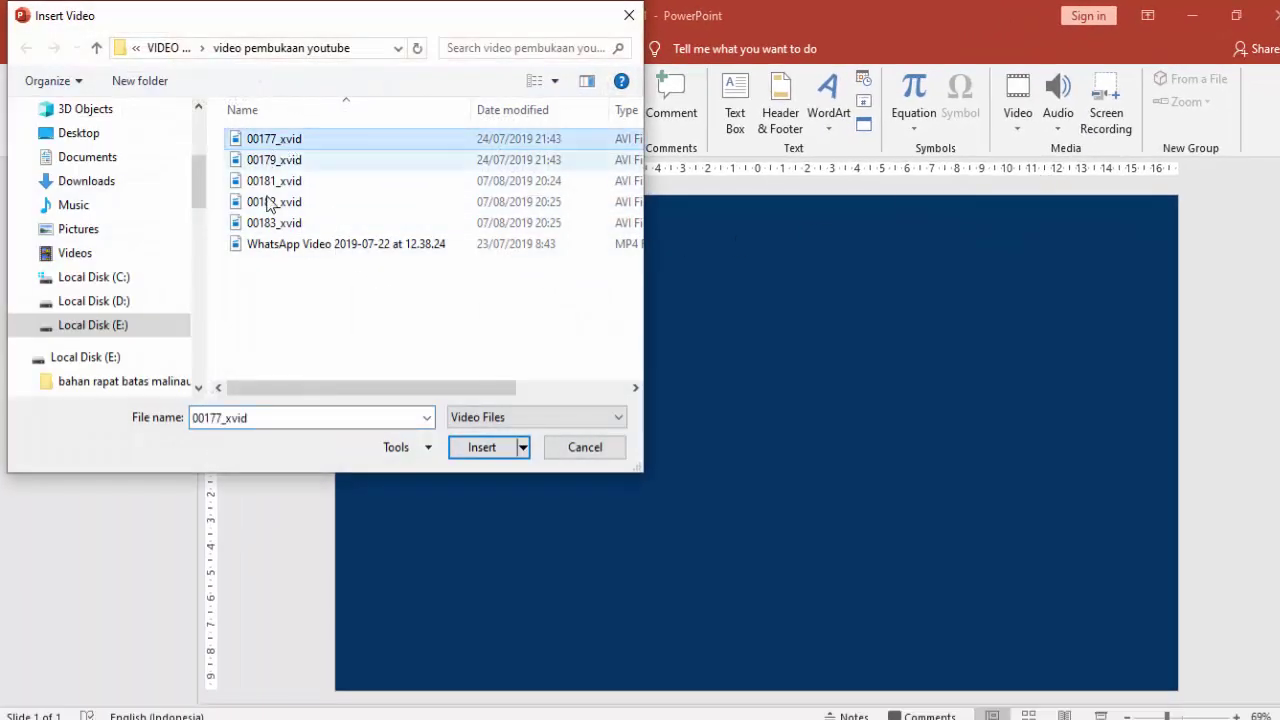
left_click(484, 447)
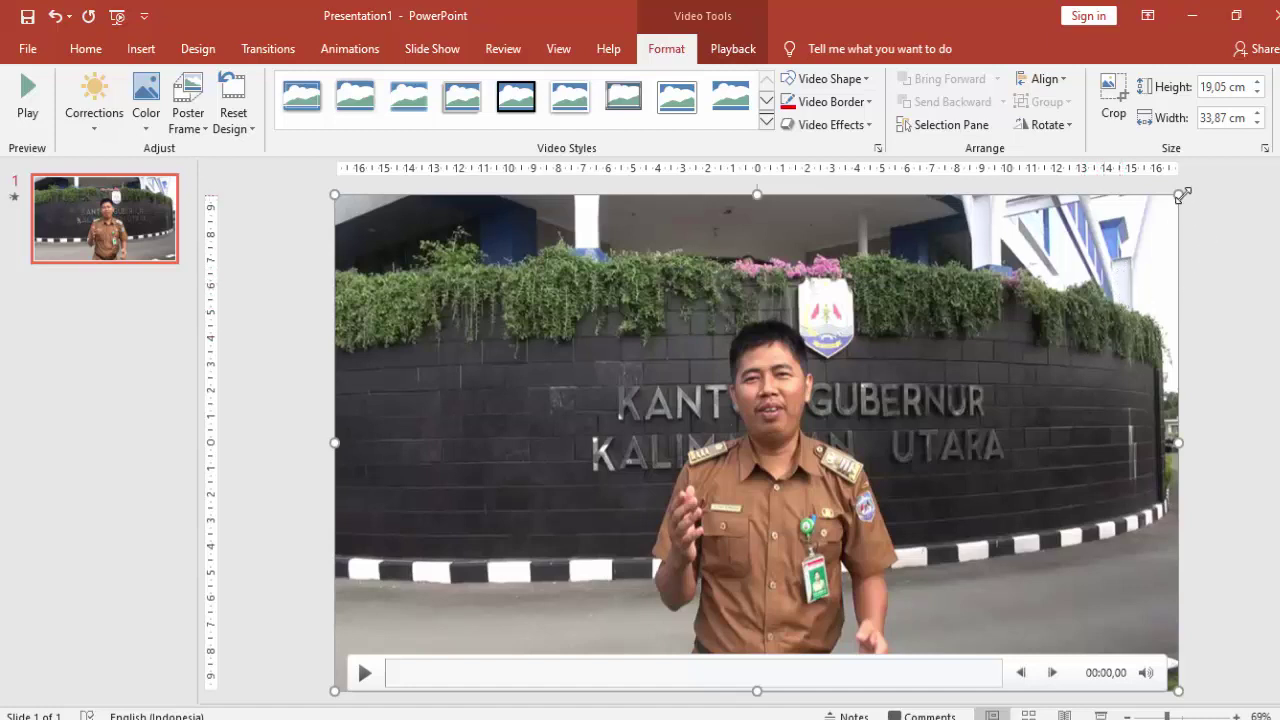
Step: Shrink the video to 12.7 × 22.58 cm, centre it, then play and pause it to check
left_click_drag(1180, 196, 900, 357)
mouse_move(750, 427)
left_mouse_down()
mouse_move(857, 371)
mouse_move(891, 369)
left_mouse_up()
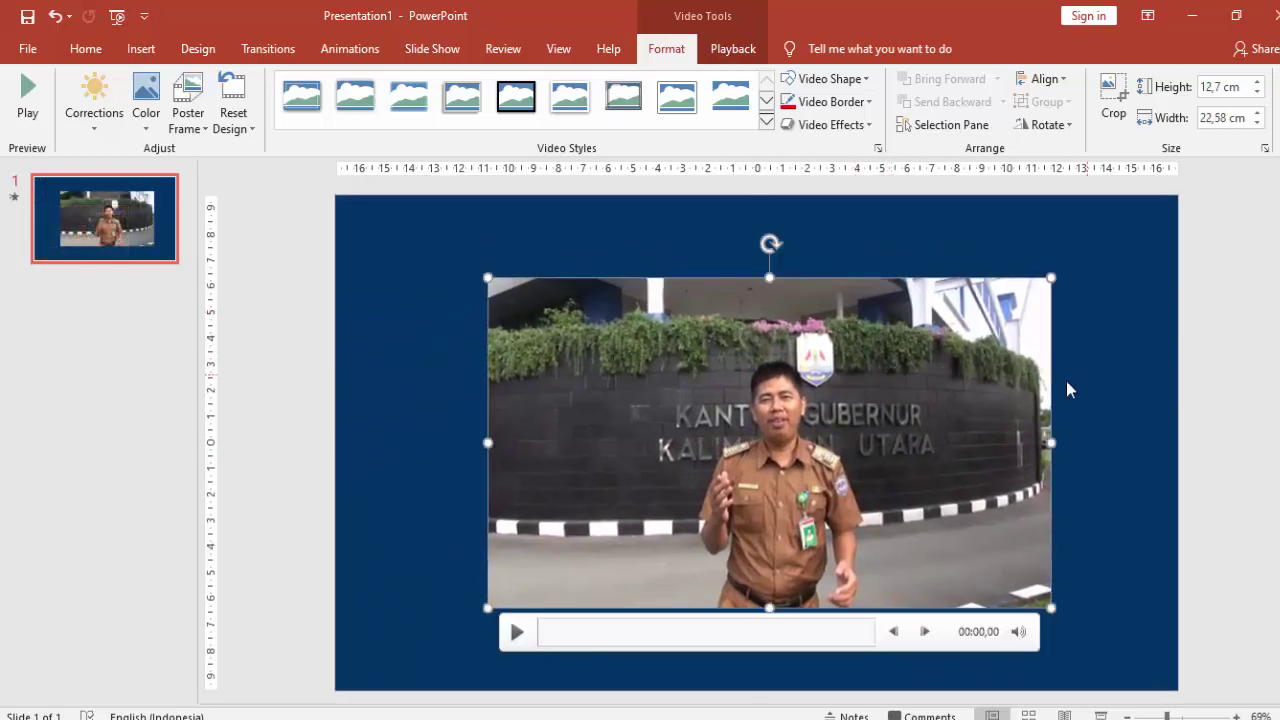
left_click(1109, 379)
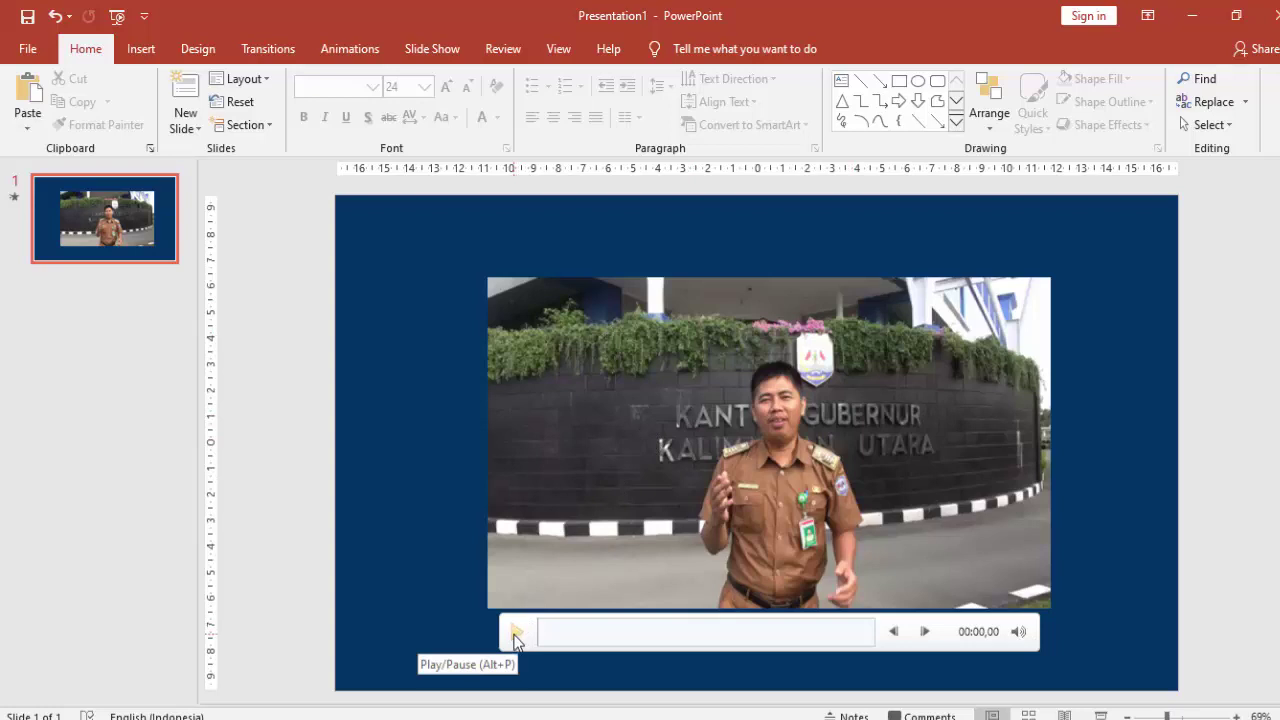
left_click(516, 634)
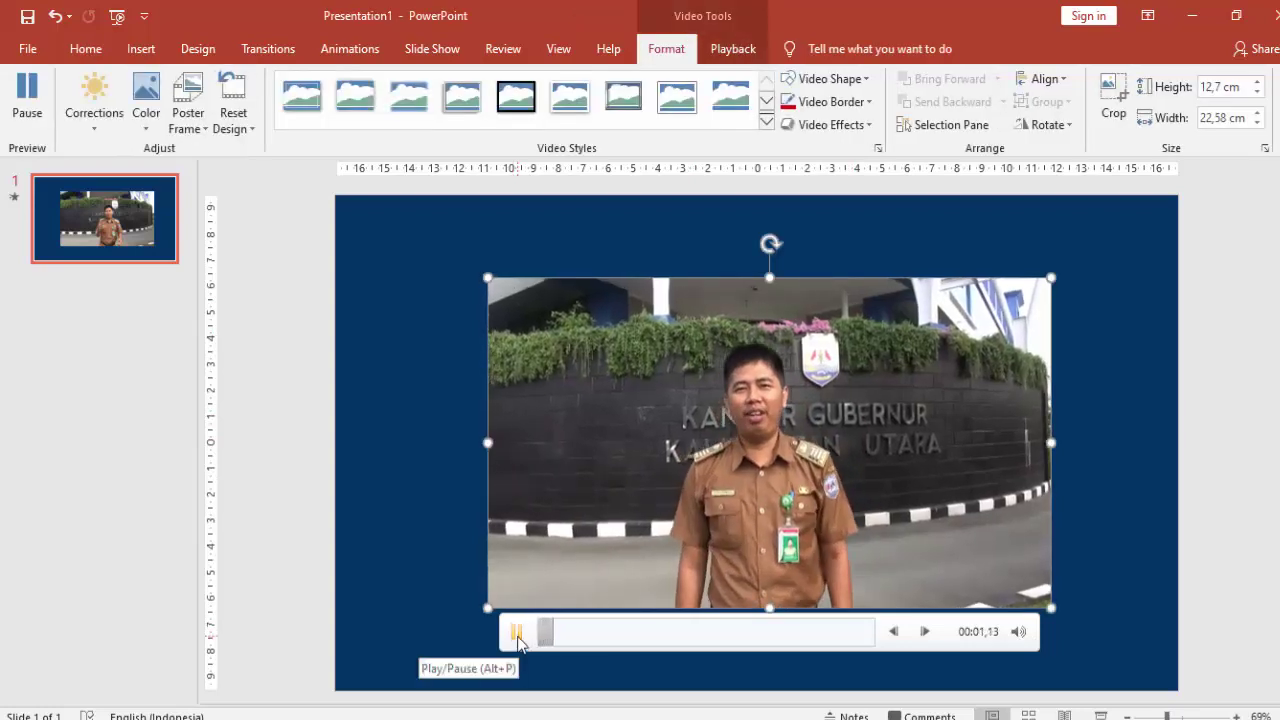
left_click(516, 632)
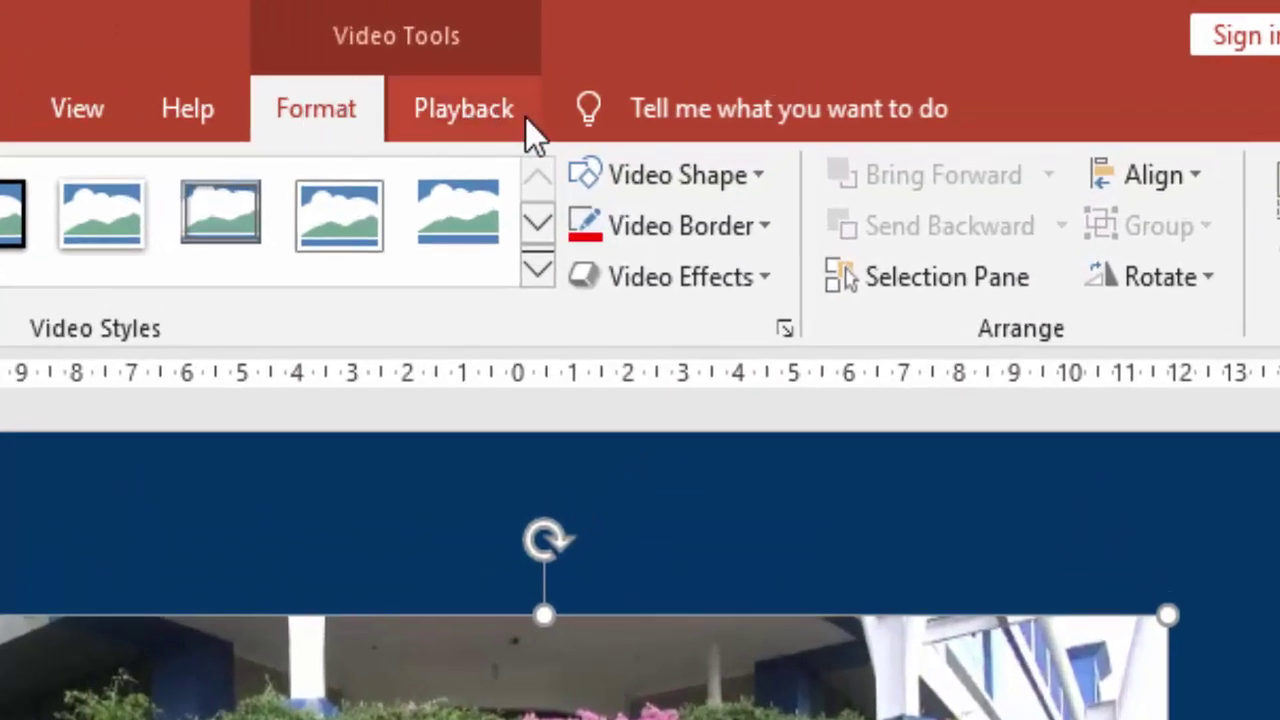
Step: Preview the 00177_xvid clip from the video's Playback tools and open the Trim Video dialog
left_click(496, 119)
left_click(355, 114)
left_click(494, 116)
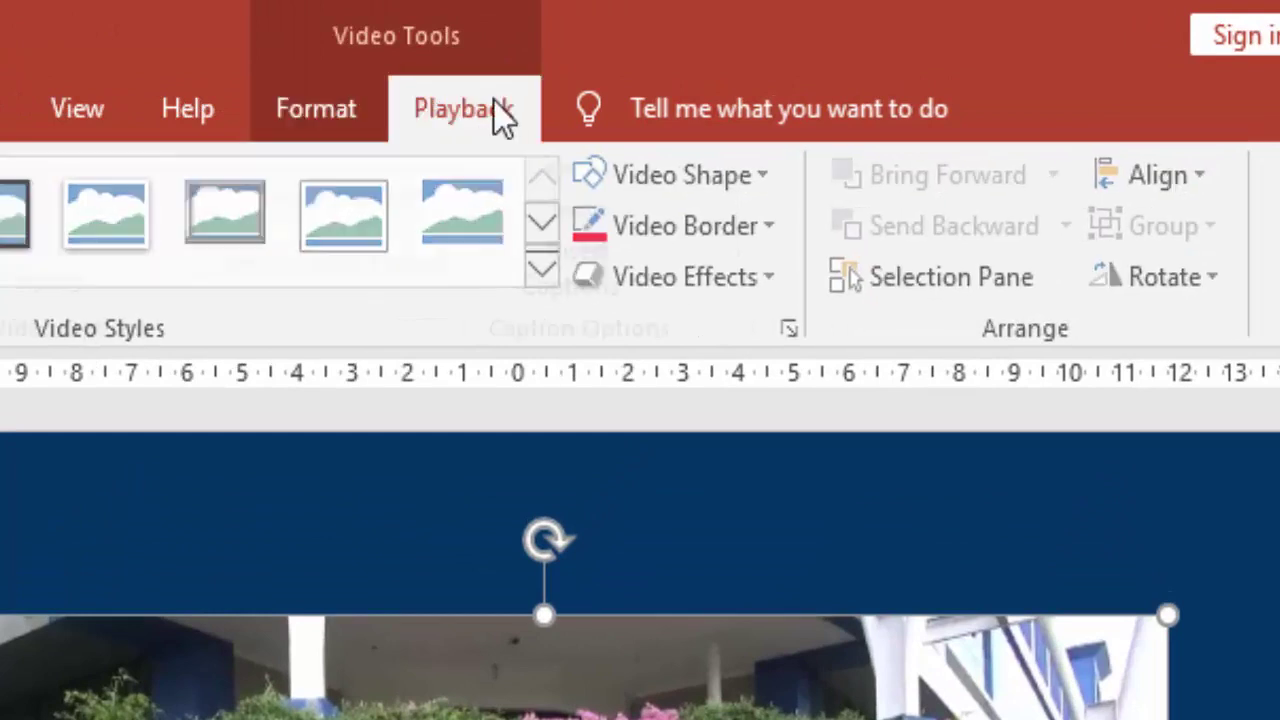
left_click(320, 114)
left_click(462, 114)
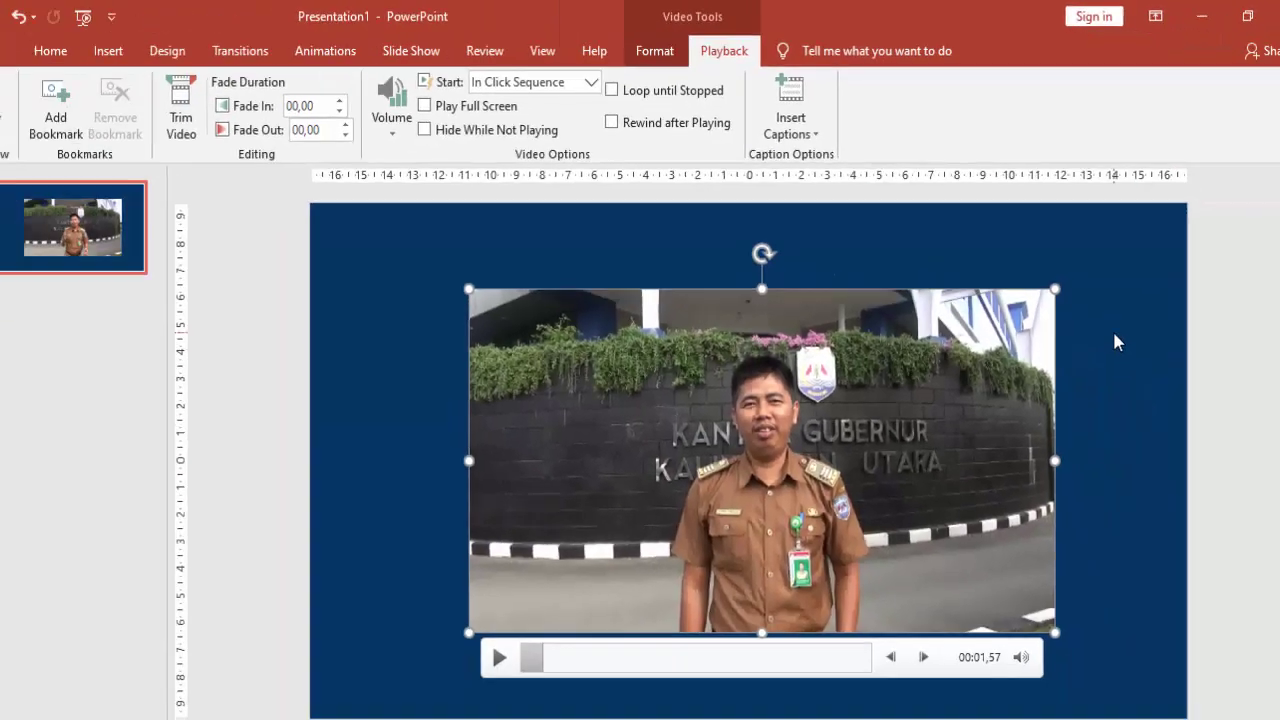
left_click(1134, 320)
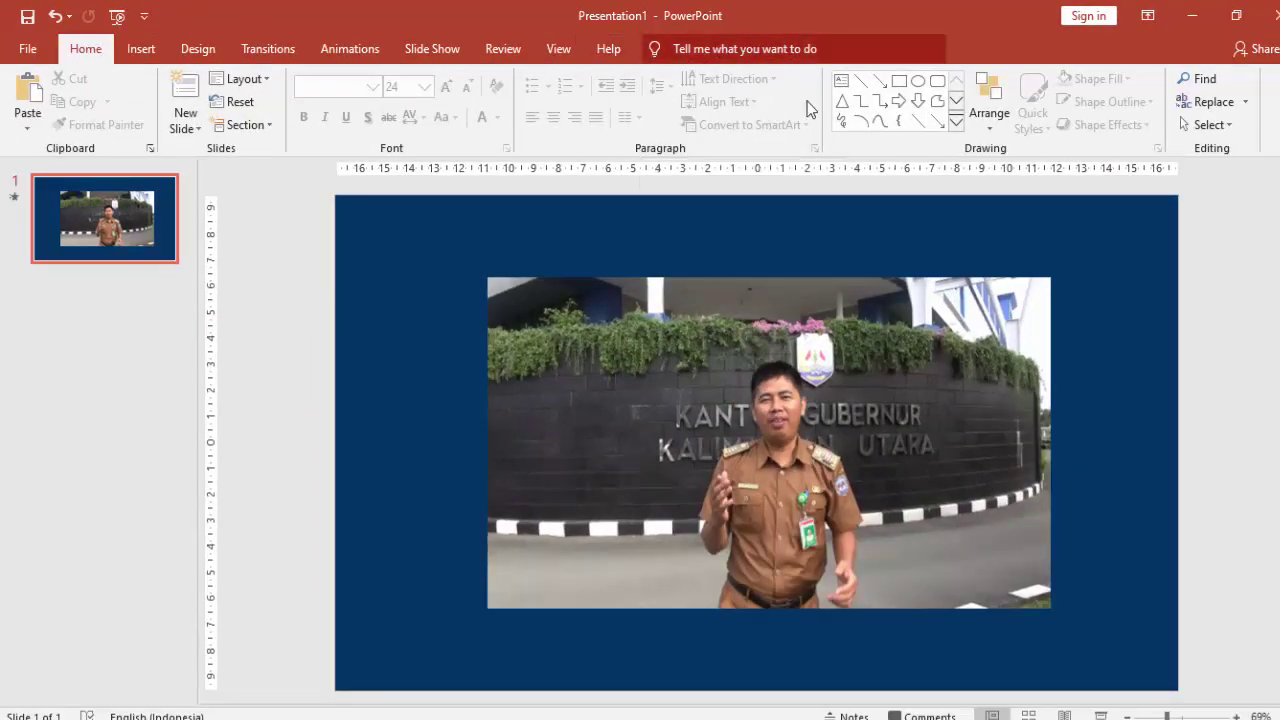
mouse_move(964, 366)
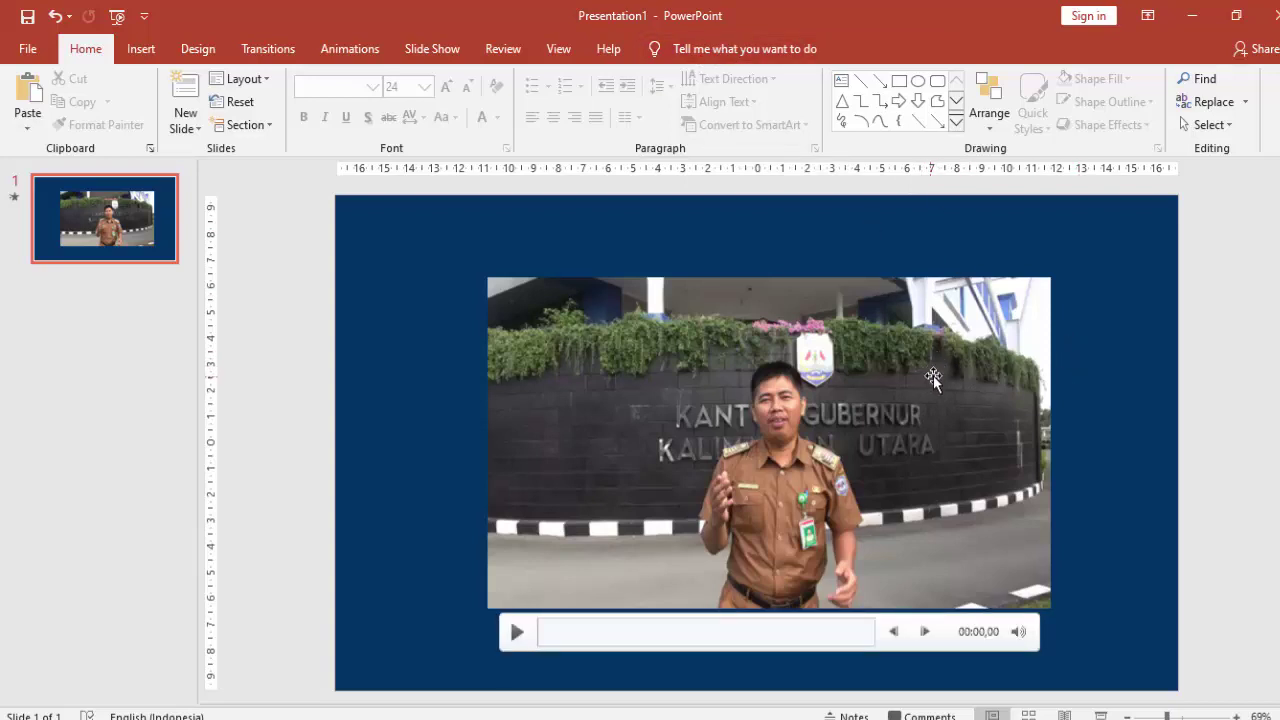
left_click(933, 377)
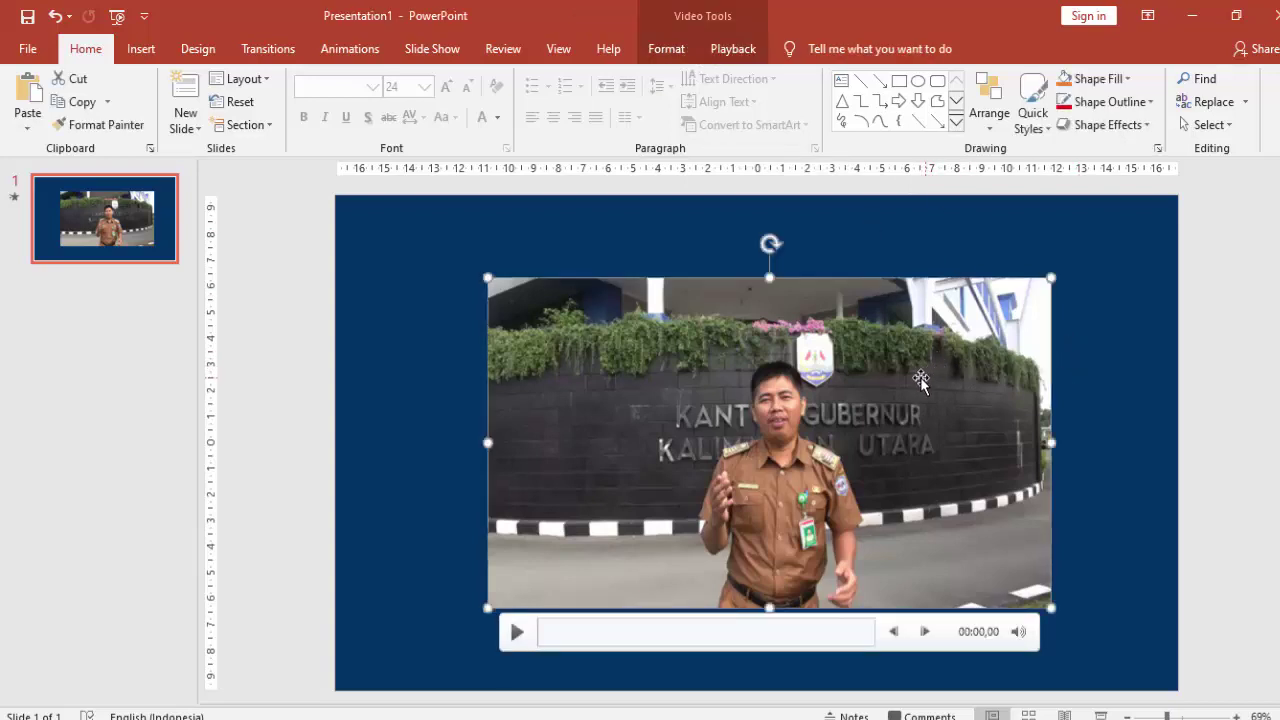
left_click(727, 50)
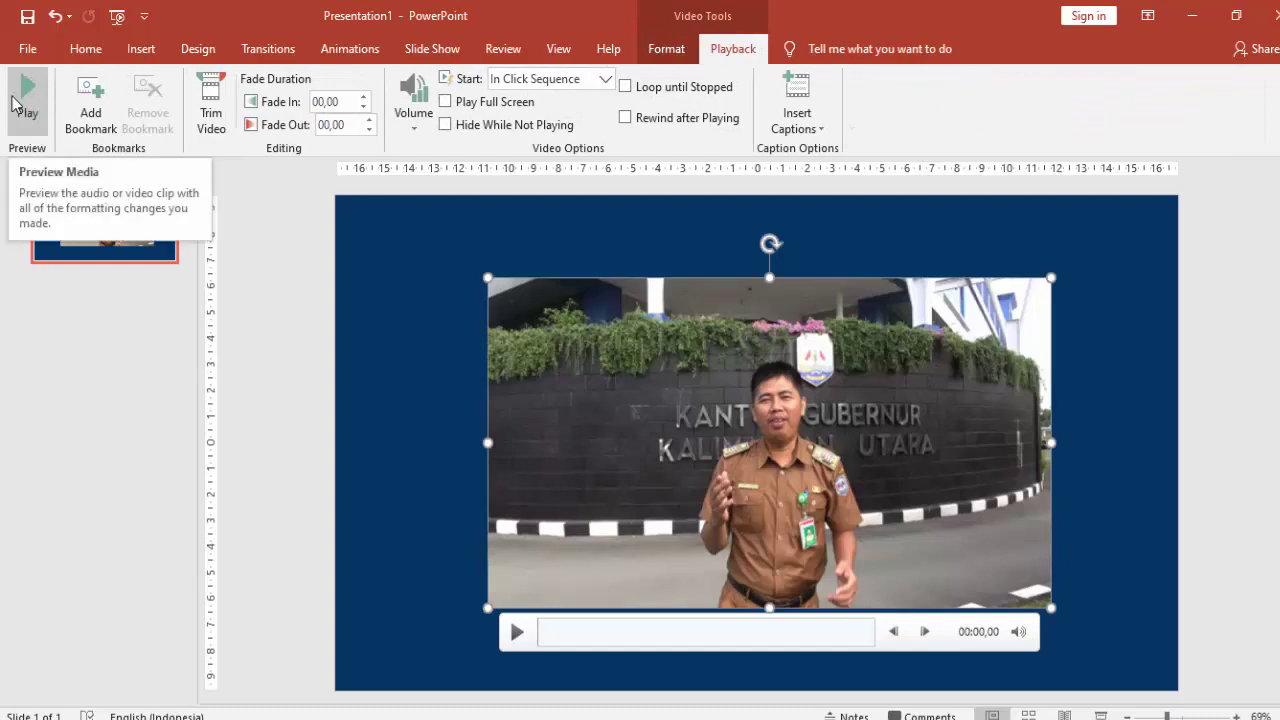
left_click(13, 99)
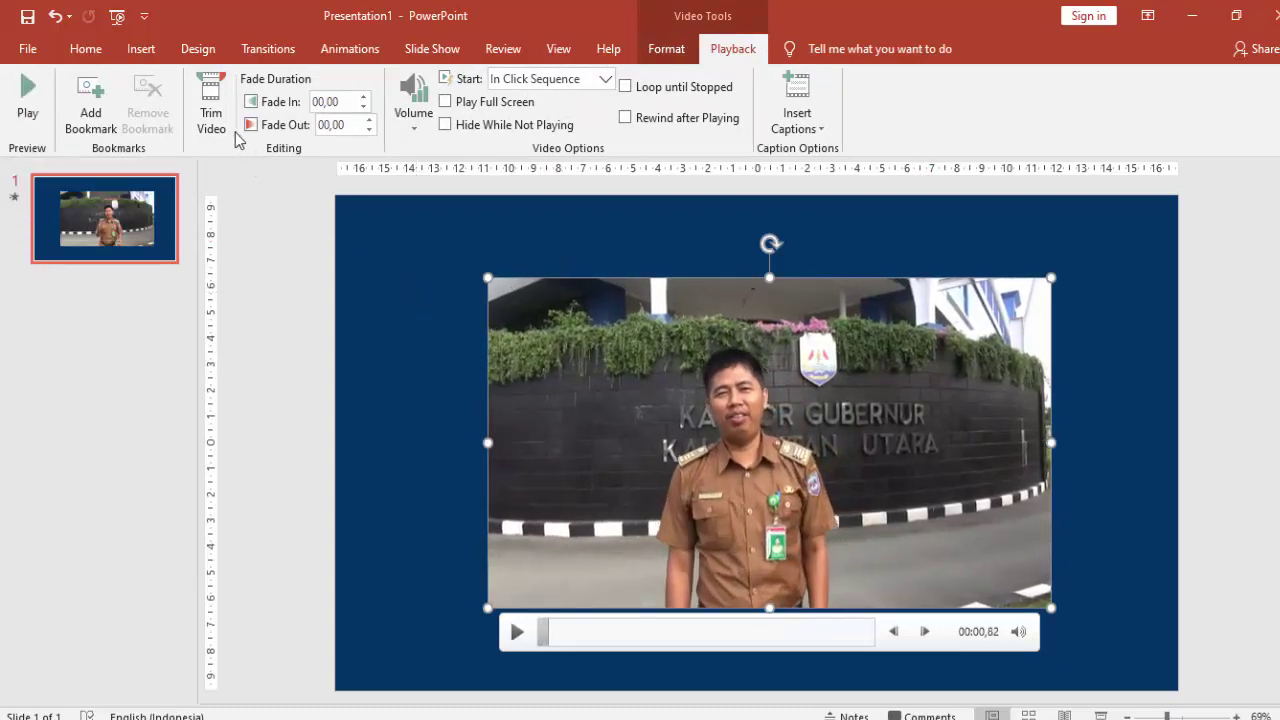
left_click(219, 98)
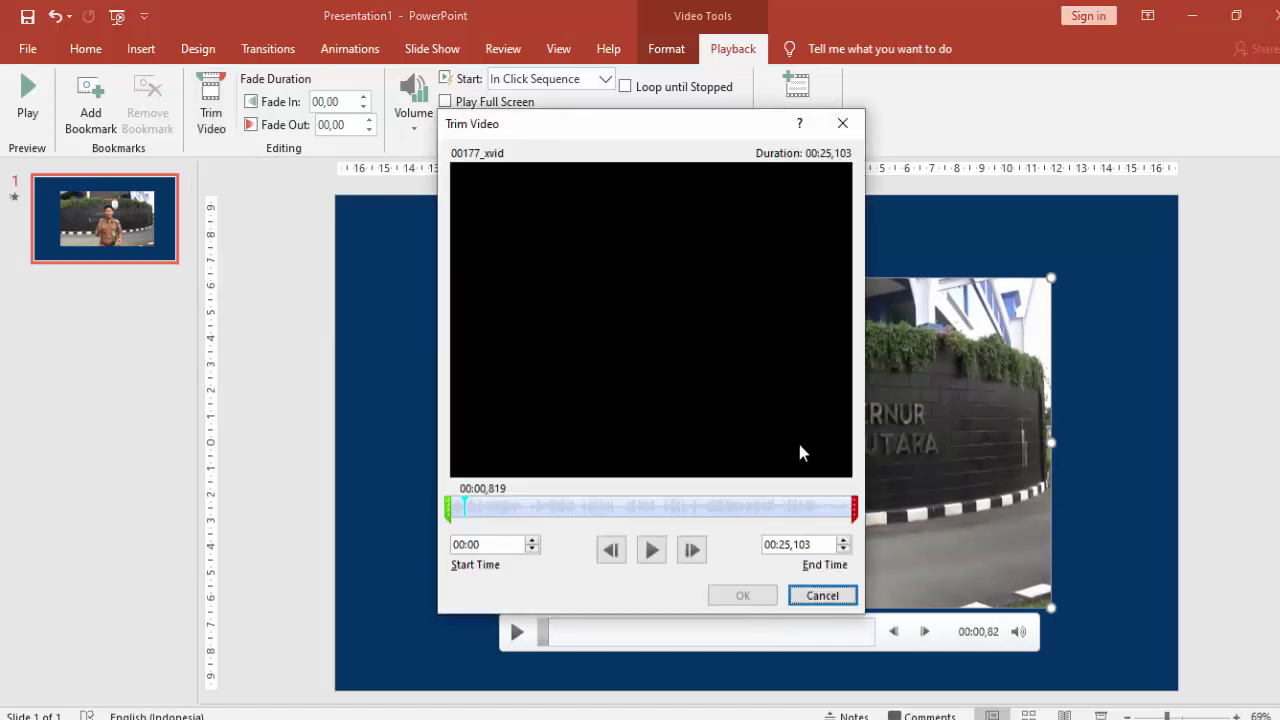
Step: Trim 00177_xvid to start at 00:00,192 and end at 00:13,282, then apply it
left_click(828, 600)
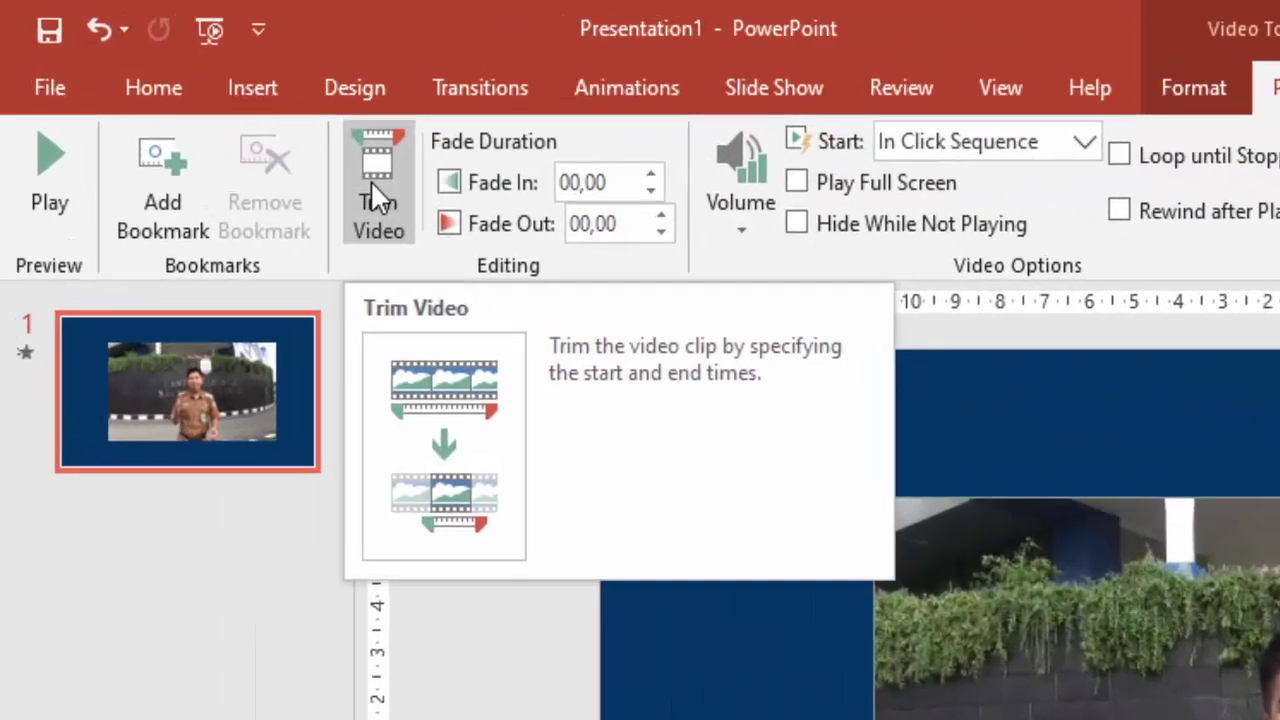
left_click(220, 112)
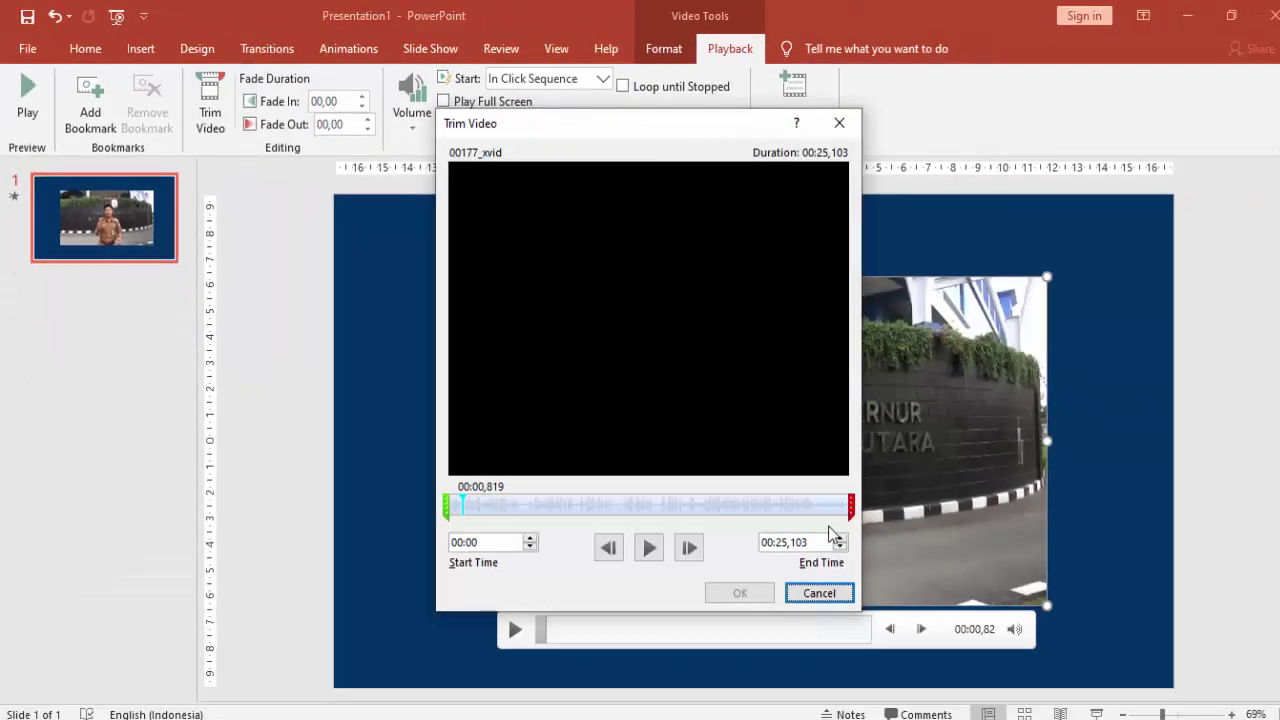
left_click_drag(850, 507, 639, 503)
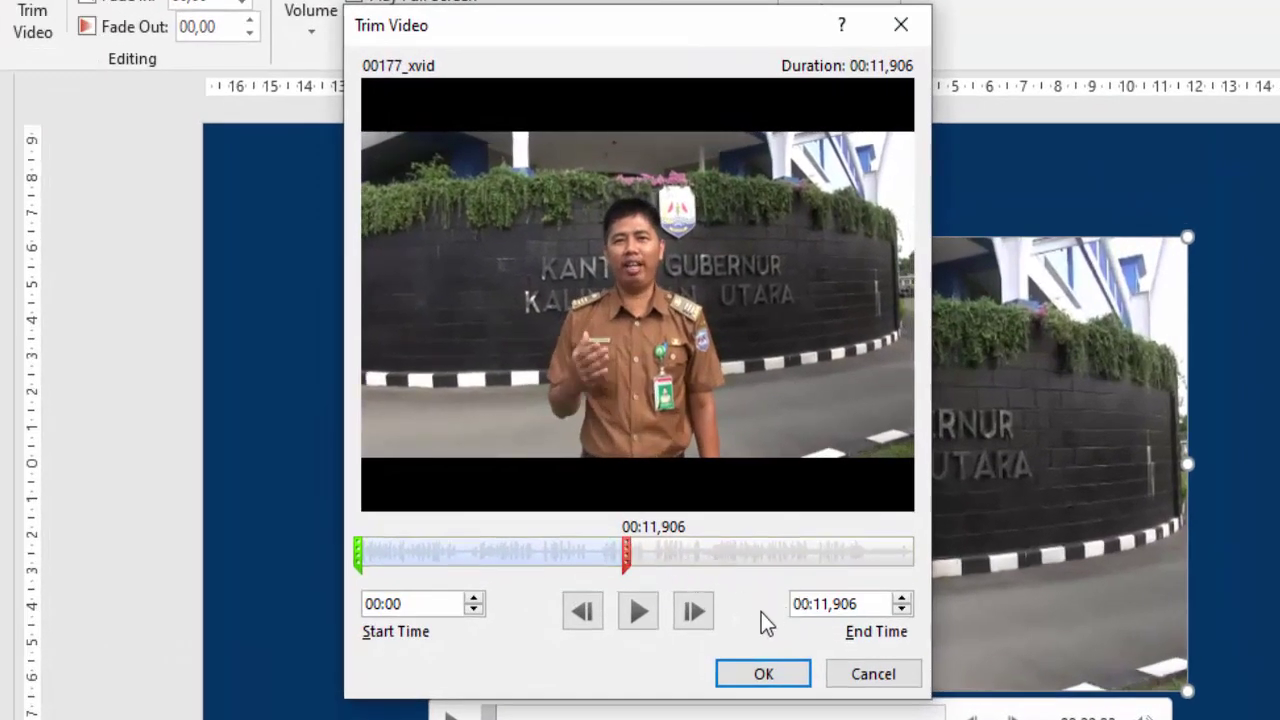
left_click(777, 670)
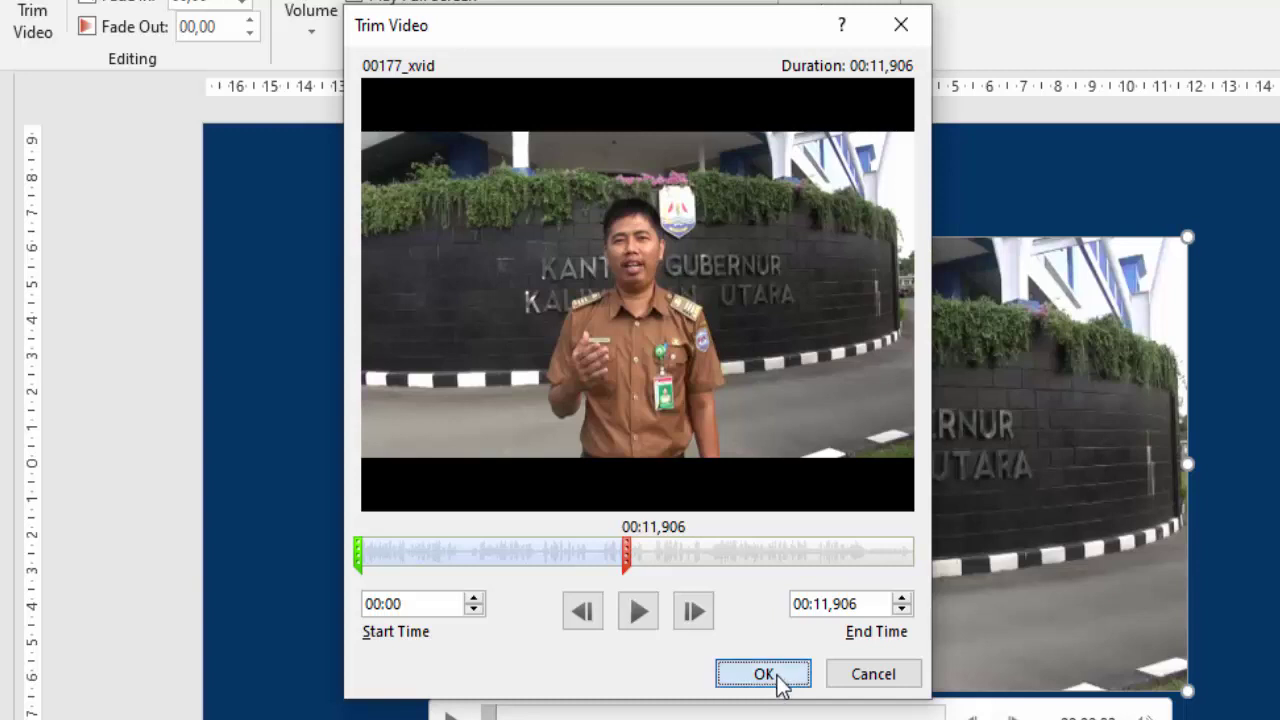
mouse_move(358, 552)
left_mouse_down()
mouse_move(412, 552)
mouse_move(360, 552)
left_mouse_up()
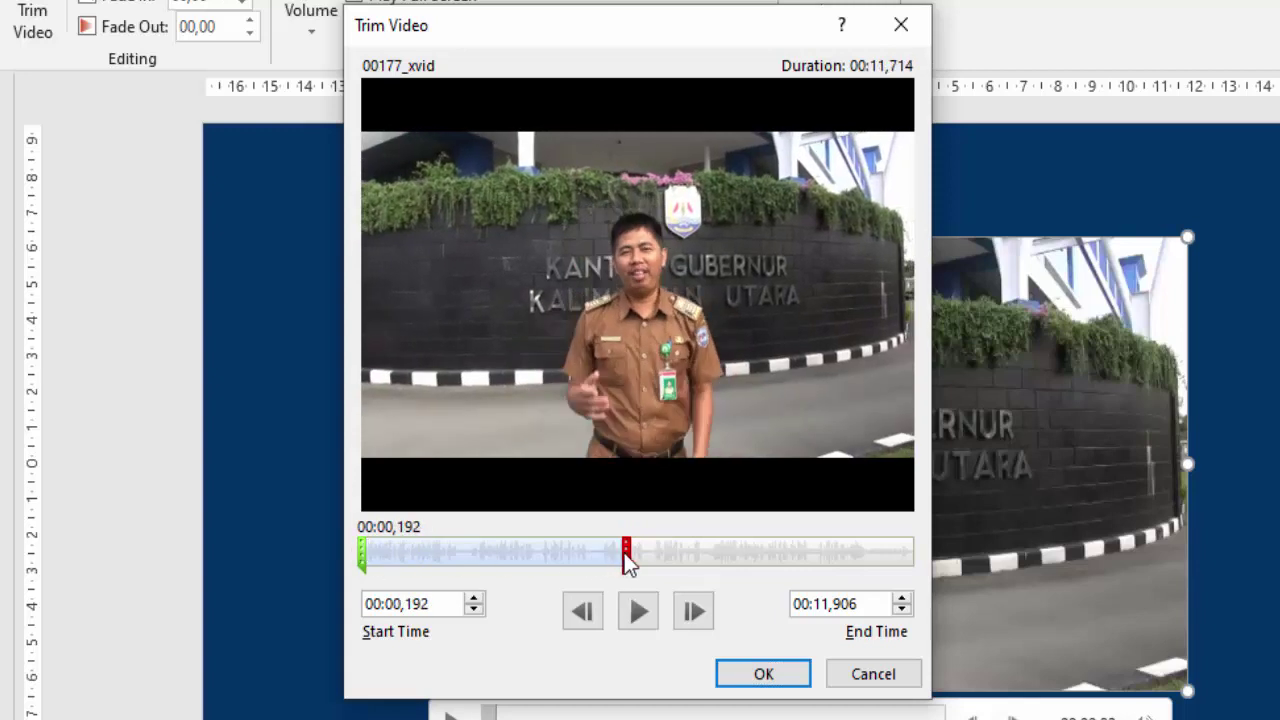
left_click_drag(626, 556, 656, 556)
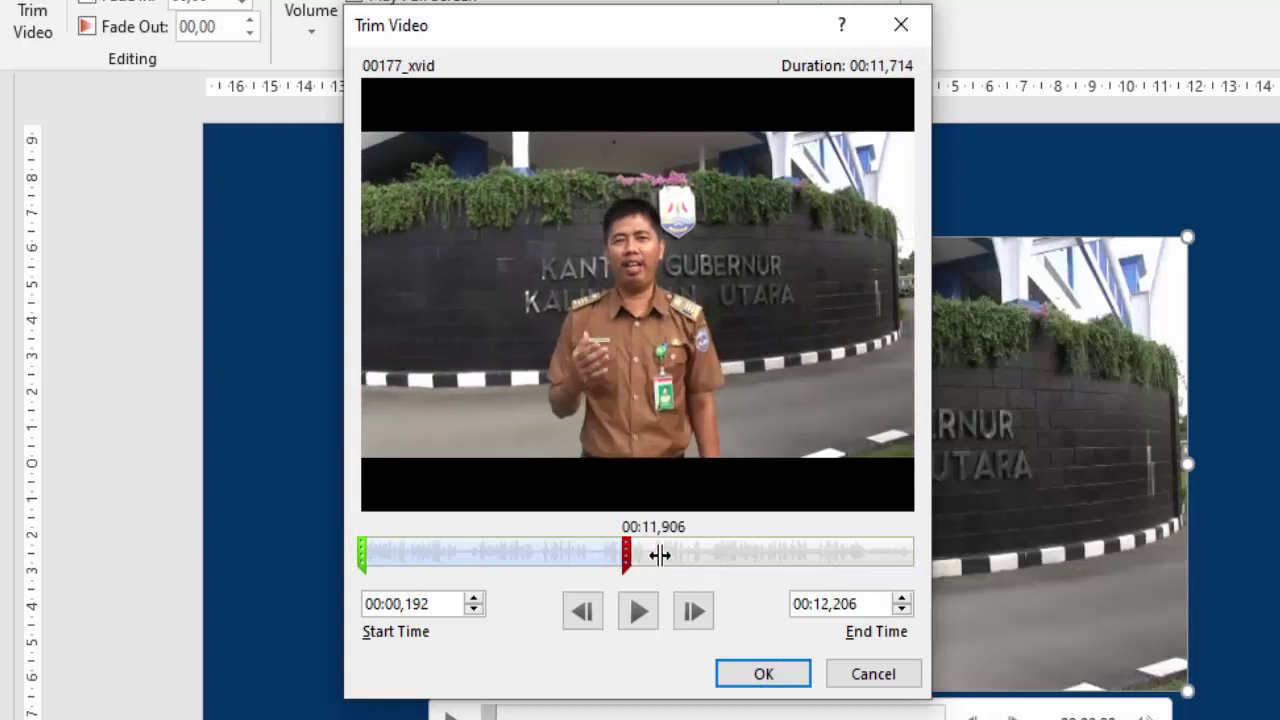
left_click(762, 672)
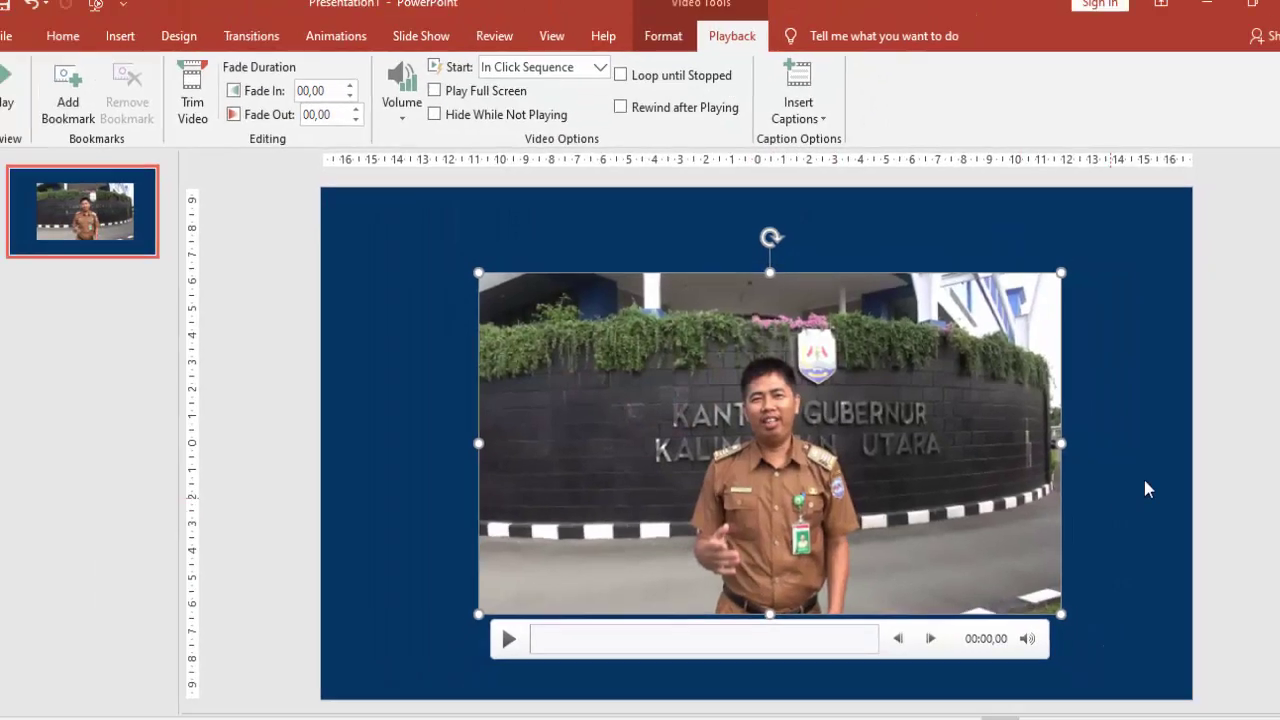
left_click(1117, 424)
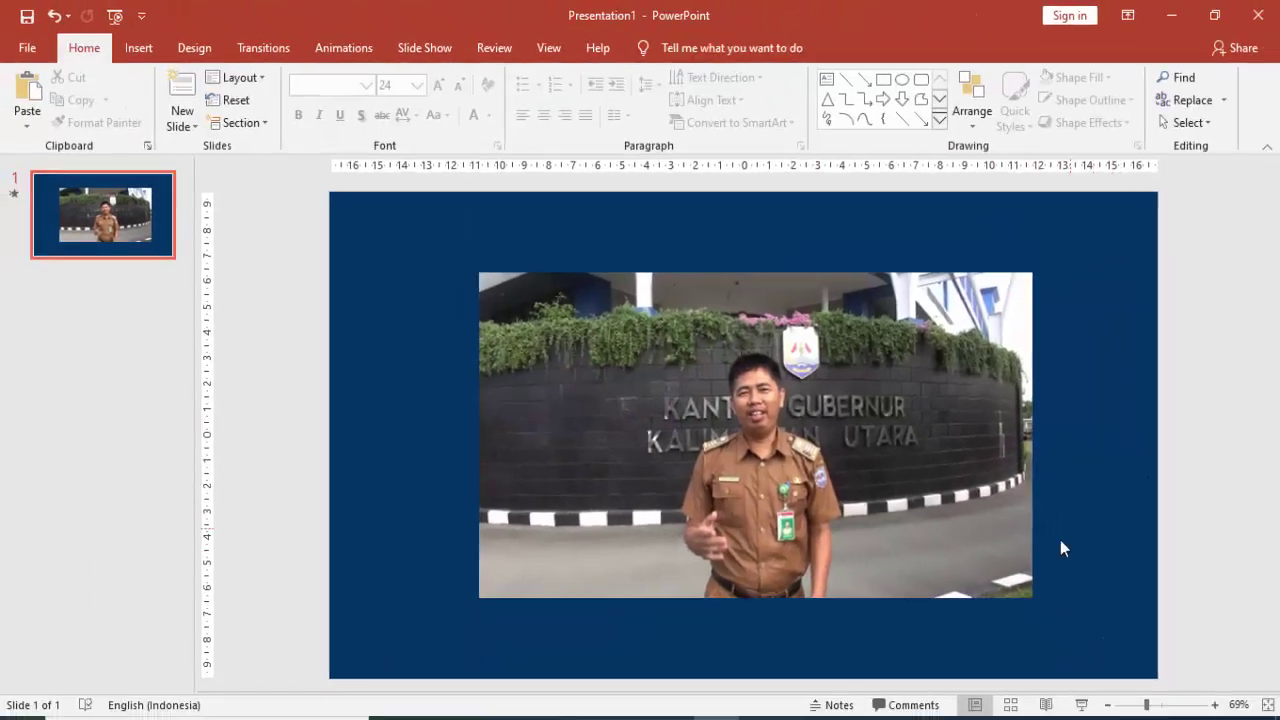
Step: Start the slide show and play, pause, and replay the trimmed video
mouse_move(965, 565)
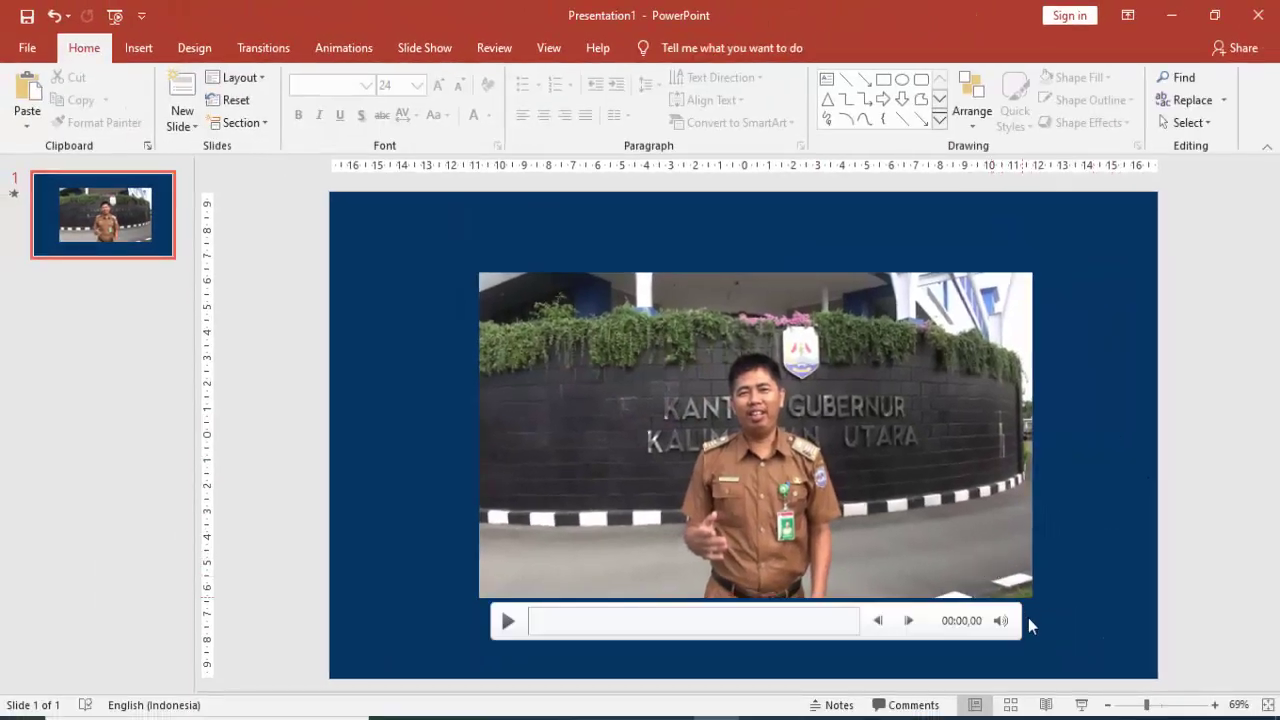
left_click(1082, 706)
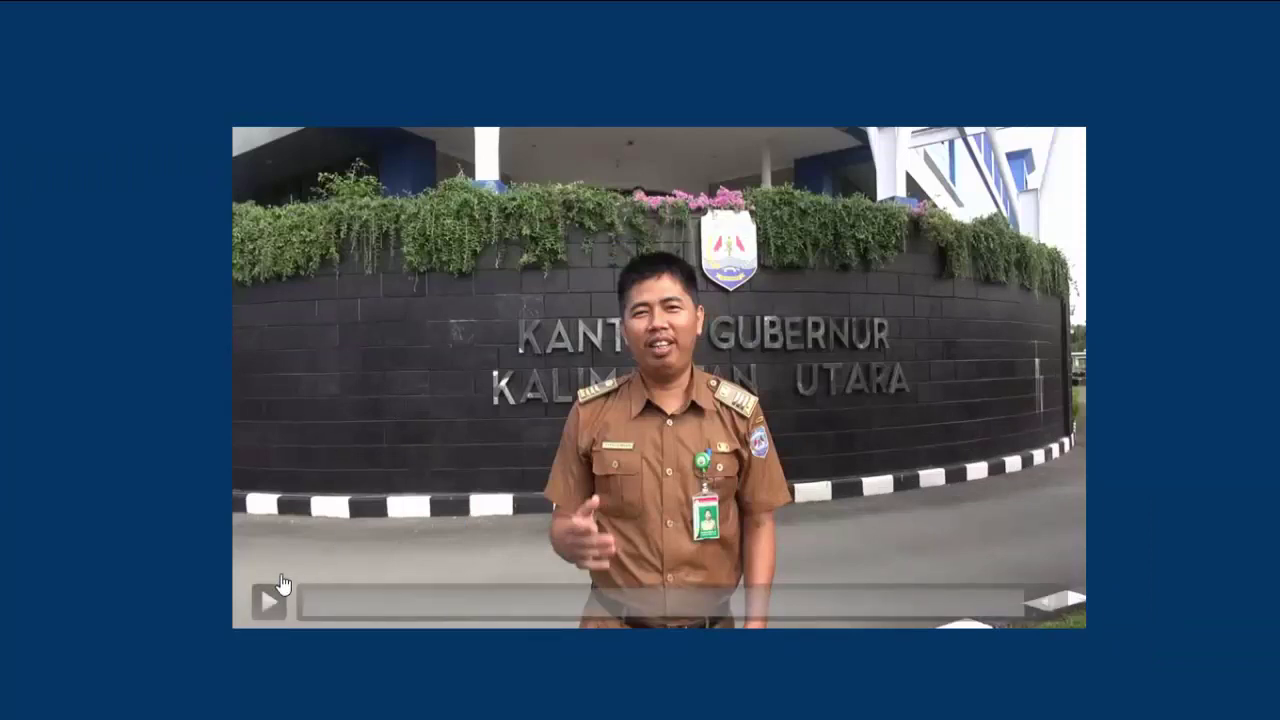
left_click(380, 334)
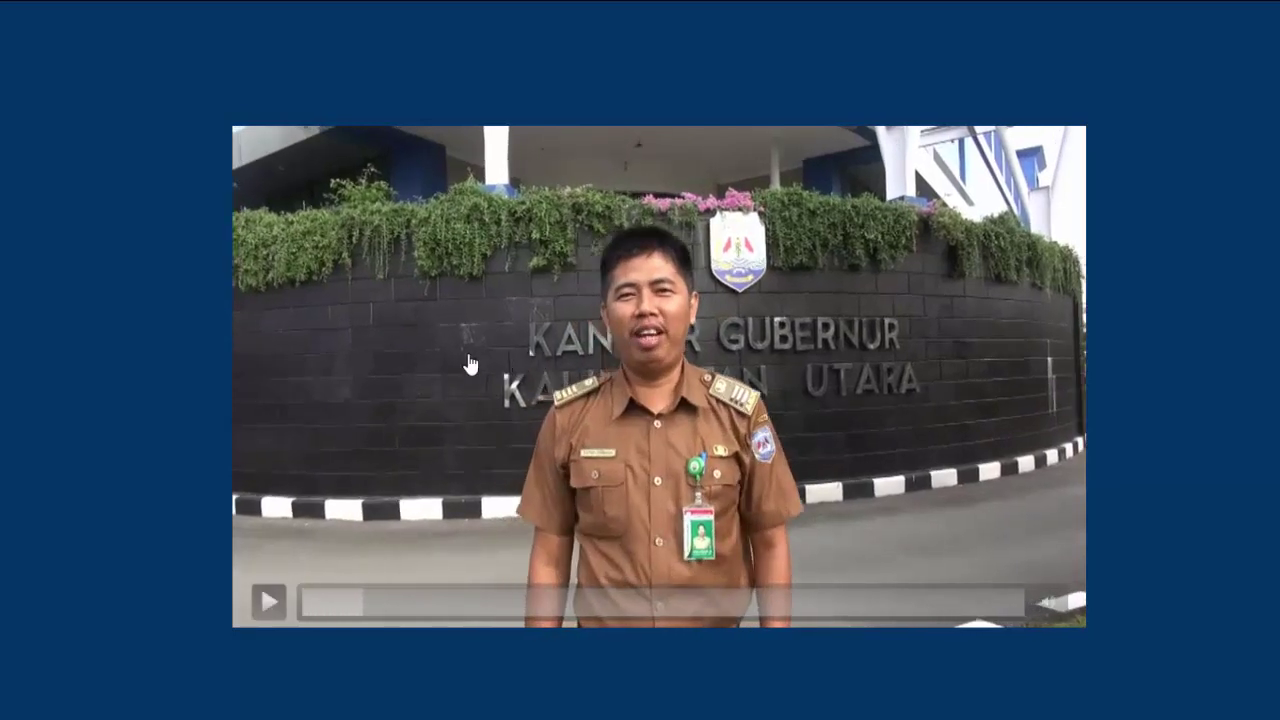
left_click(437, 368)
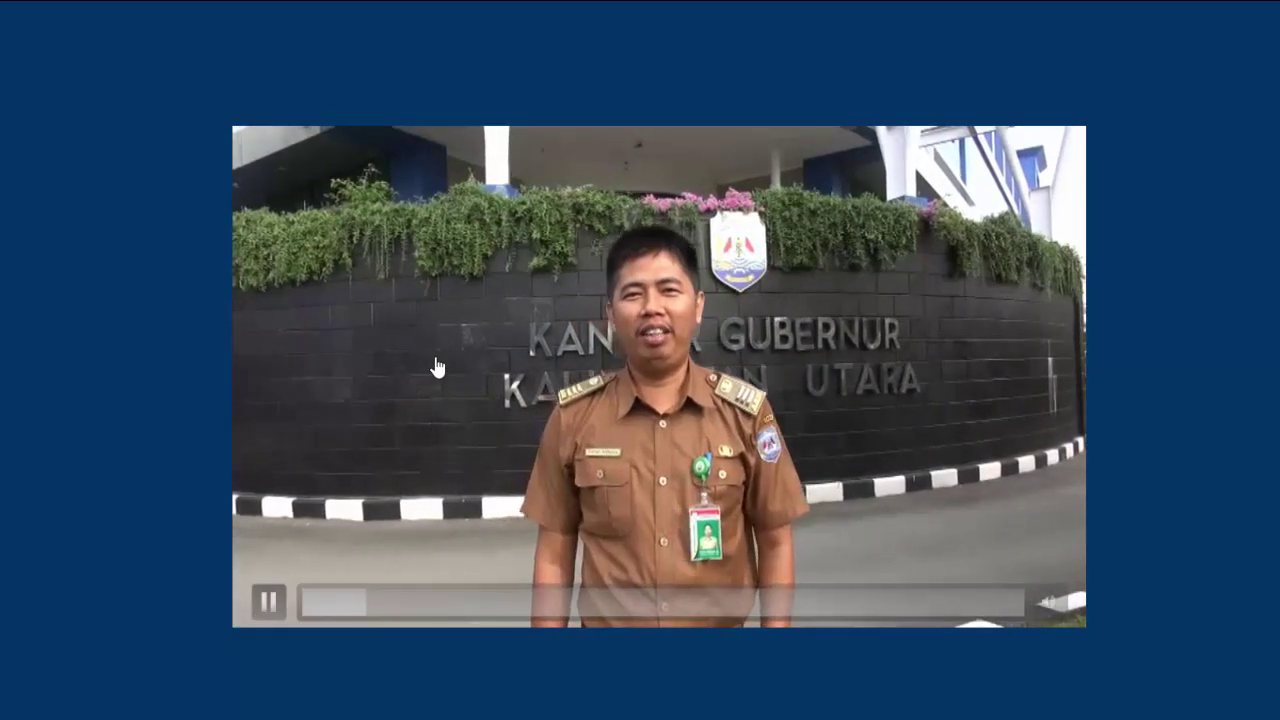
left_click(436, 369)
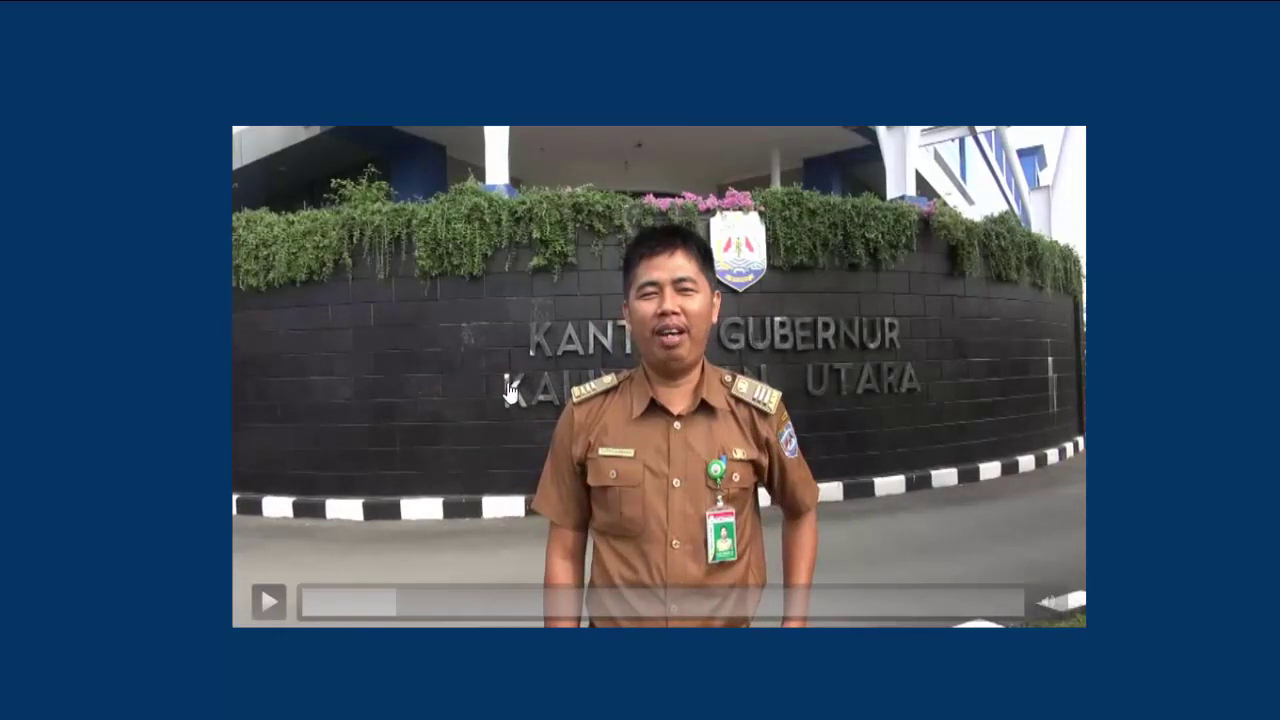
left_click(508, 392)
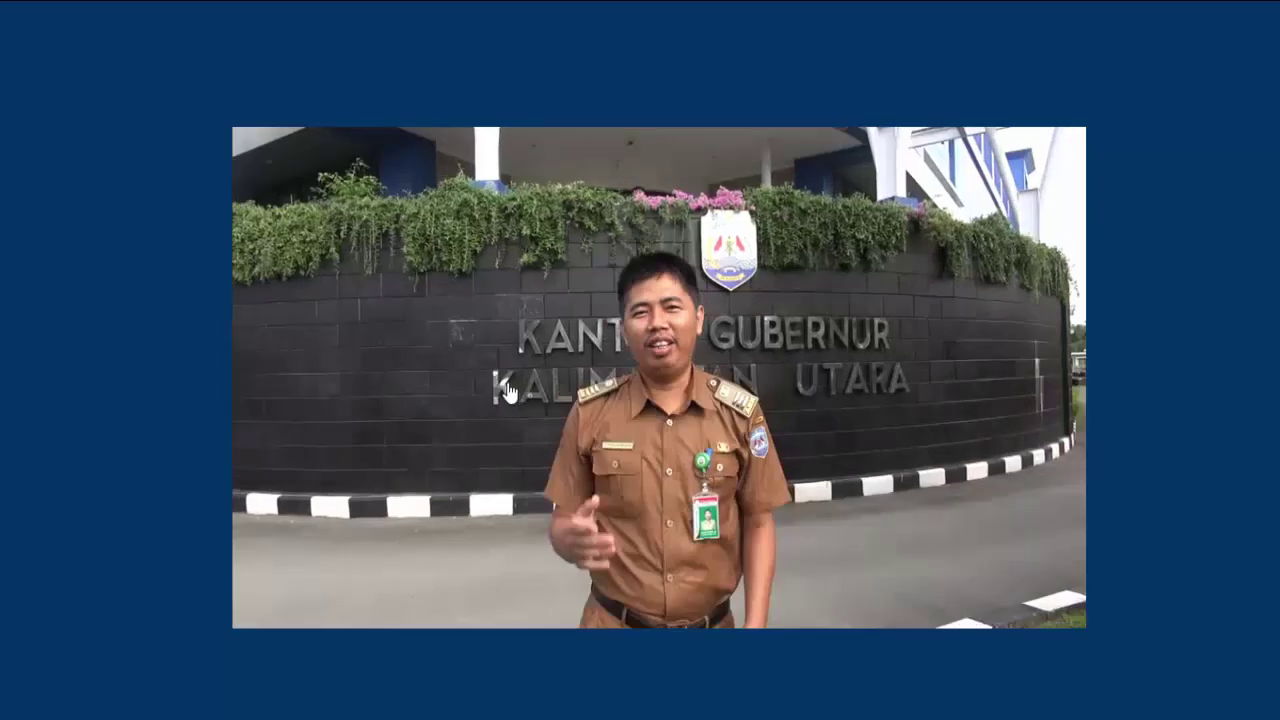
Step: Bring up the slide show's right-click options menu
mouse_move(409, 340)
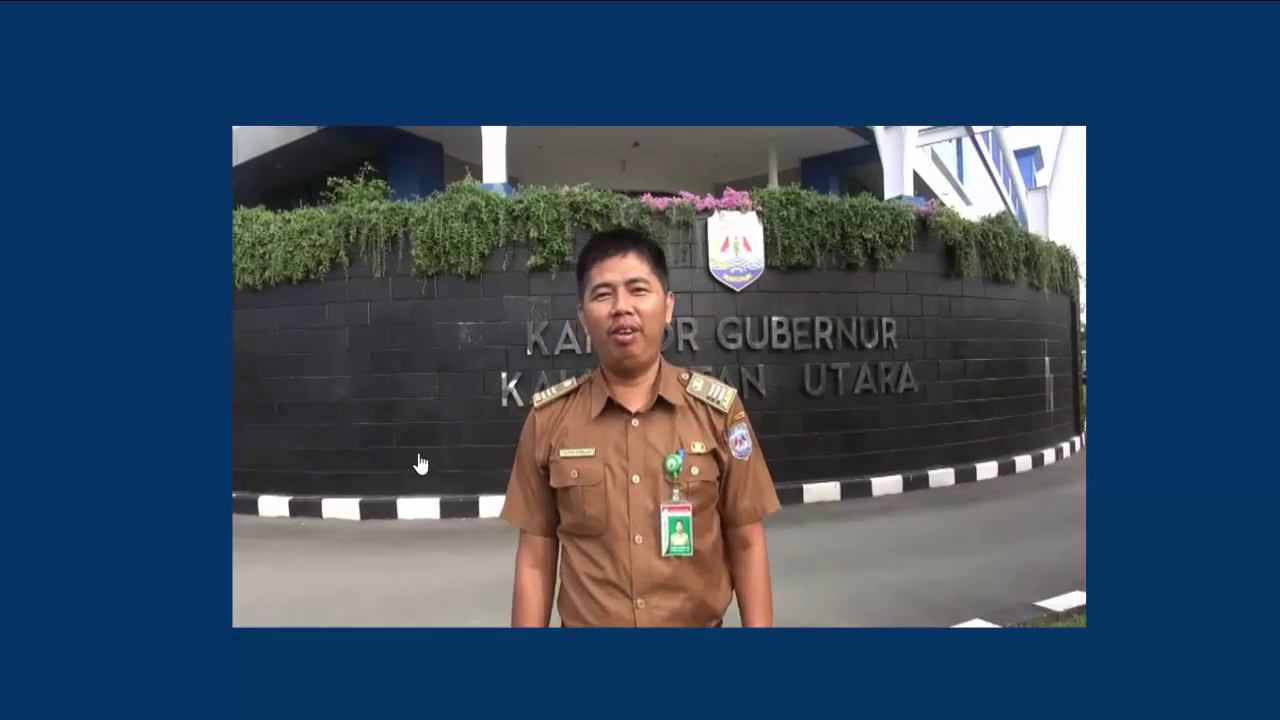
right_click(160, 340)
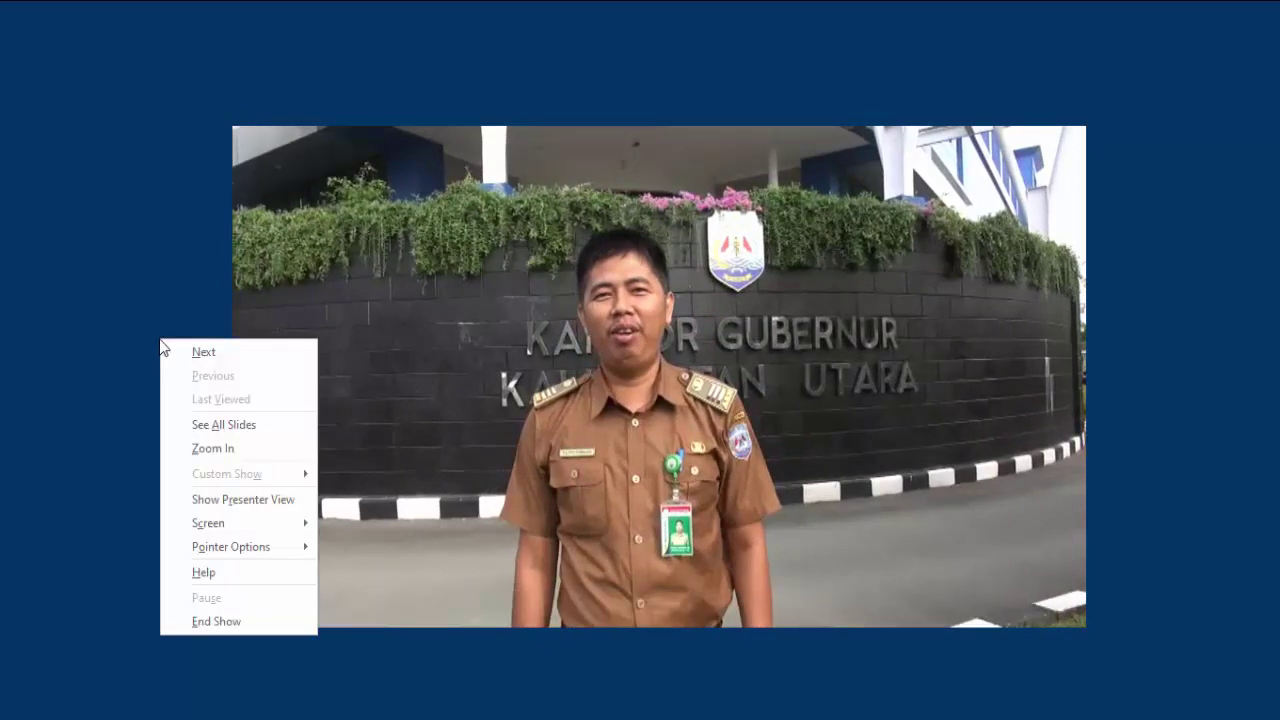
right_click(104, 289)
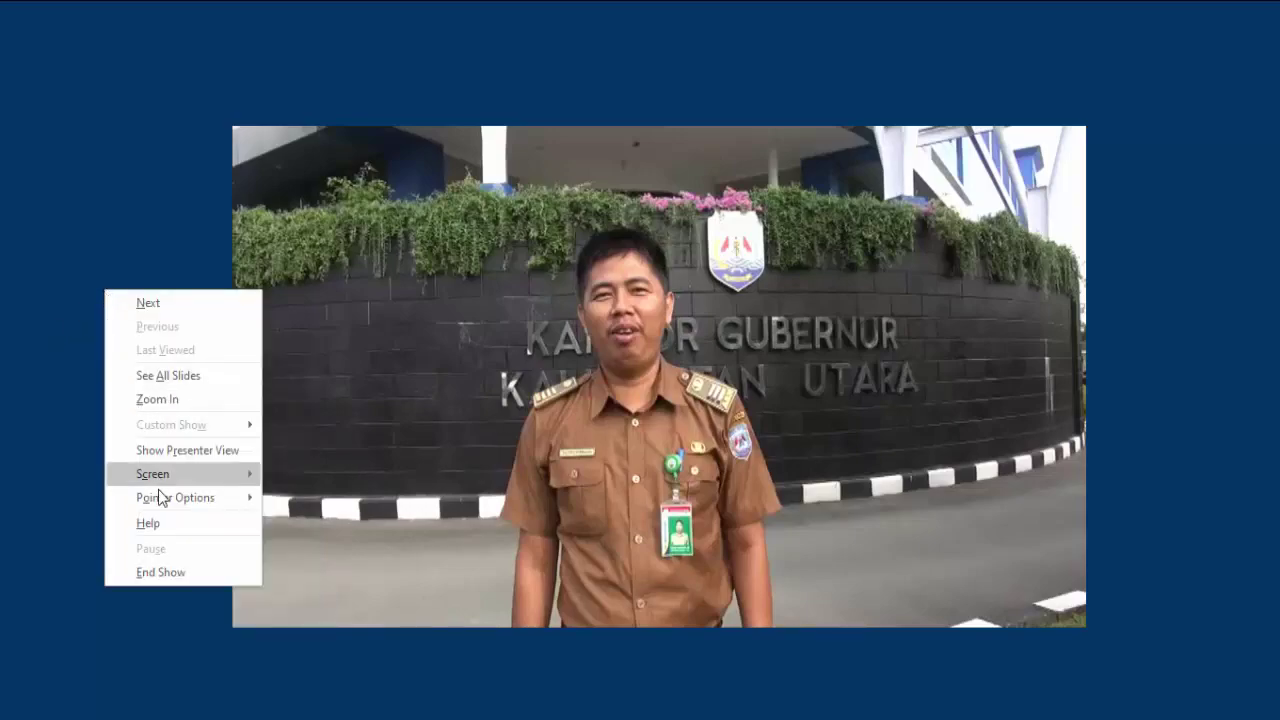
left_click(158, 524)
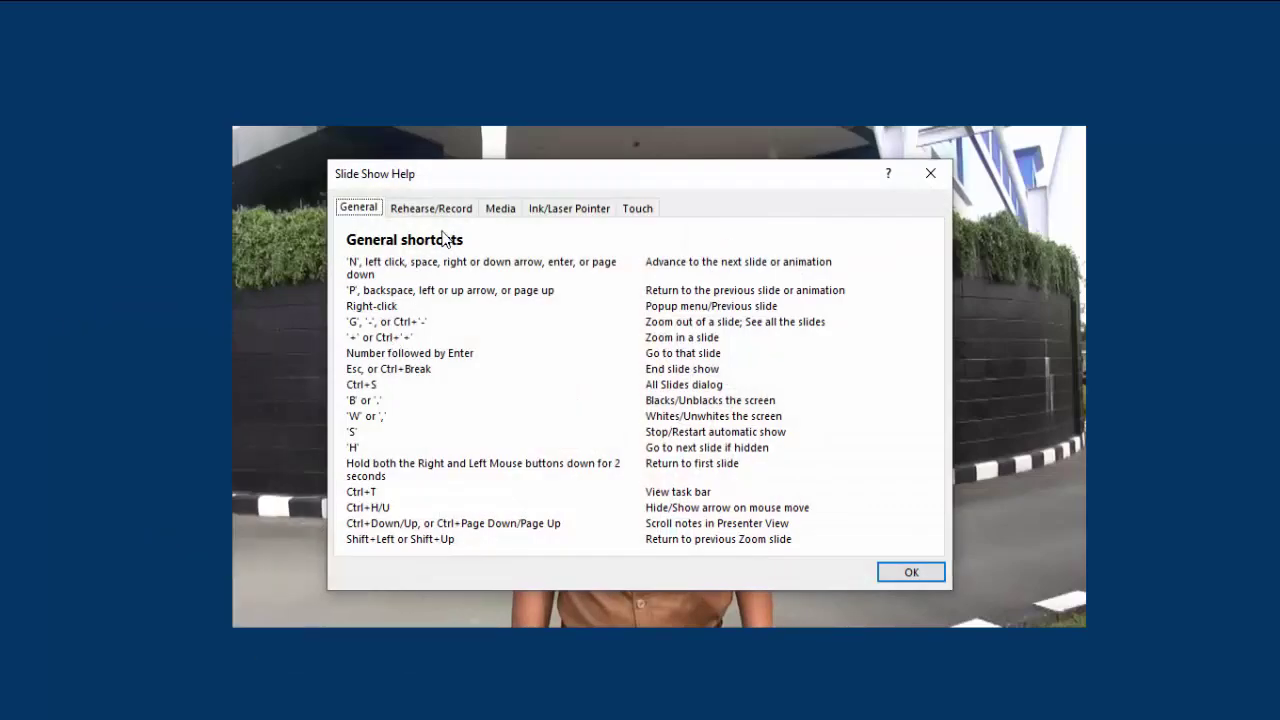
left_click(499, 208)
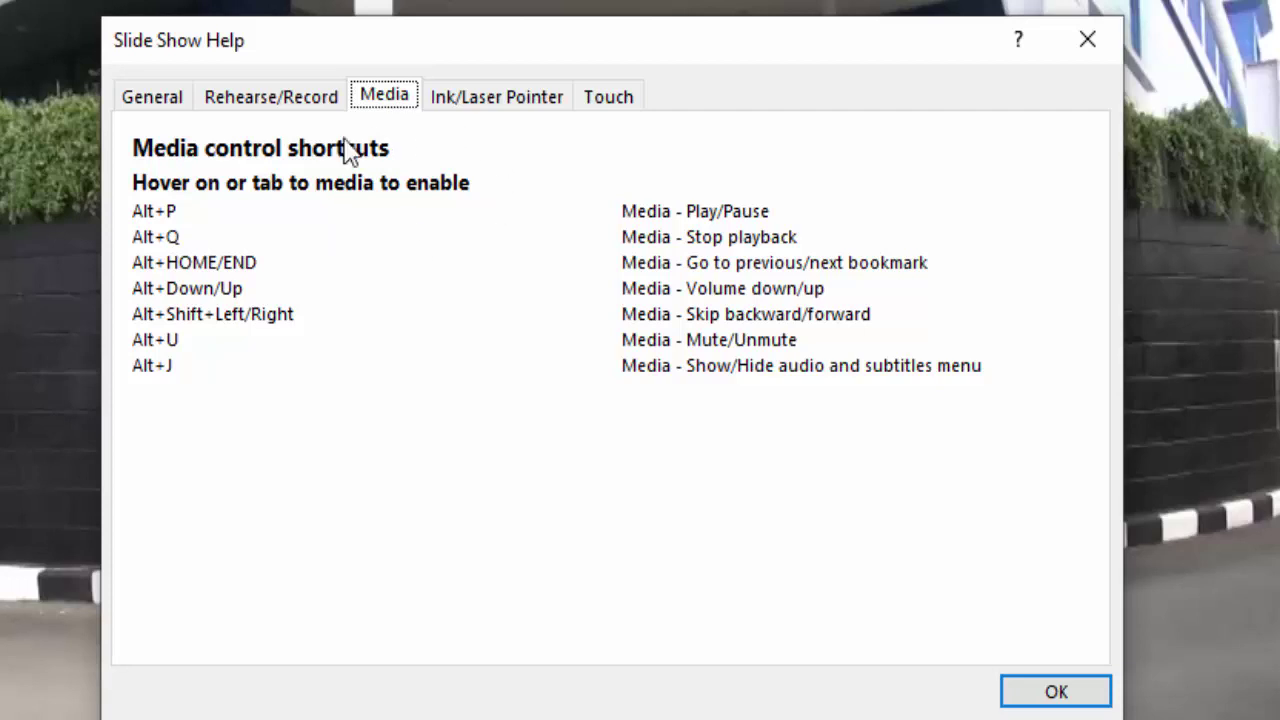
left_click_drag(553, 44, 497, 40)
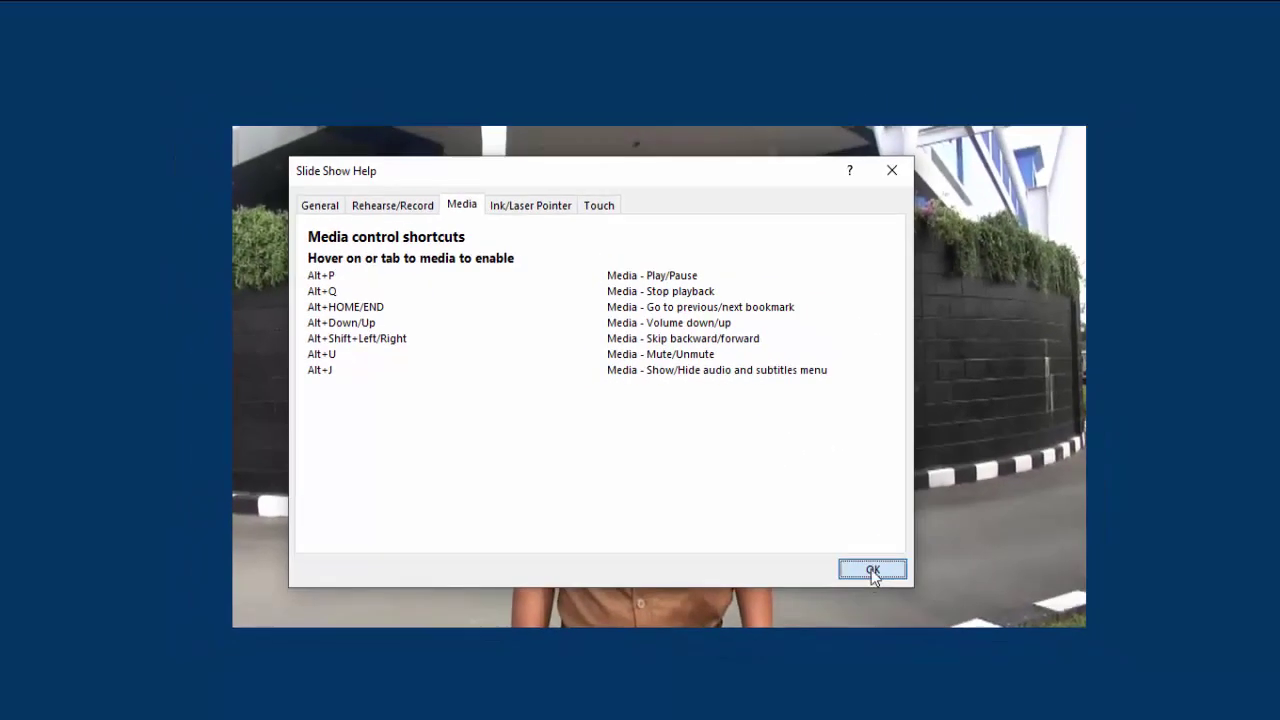
left_click(873, 572)
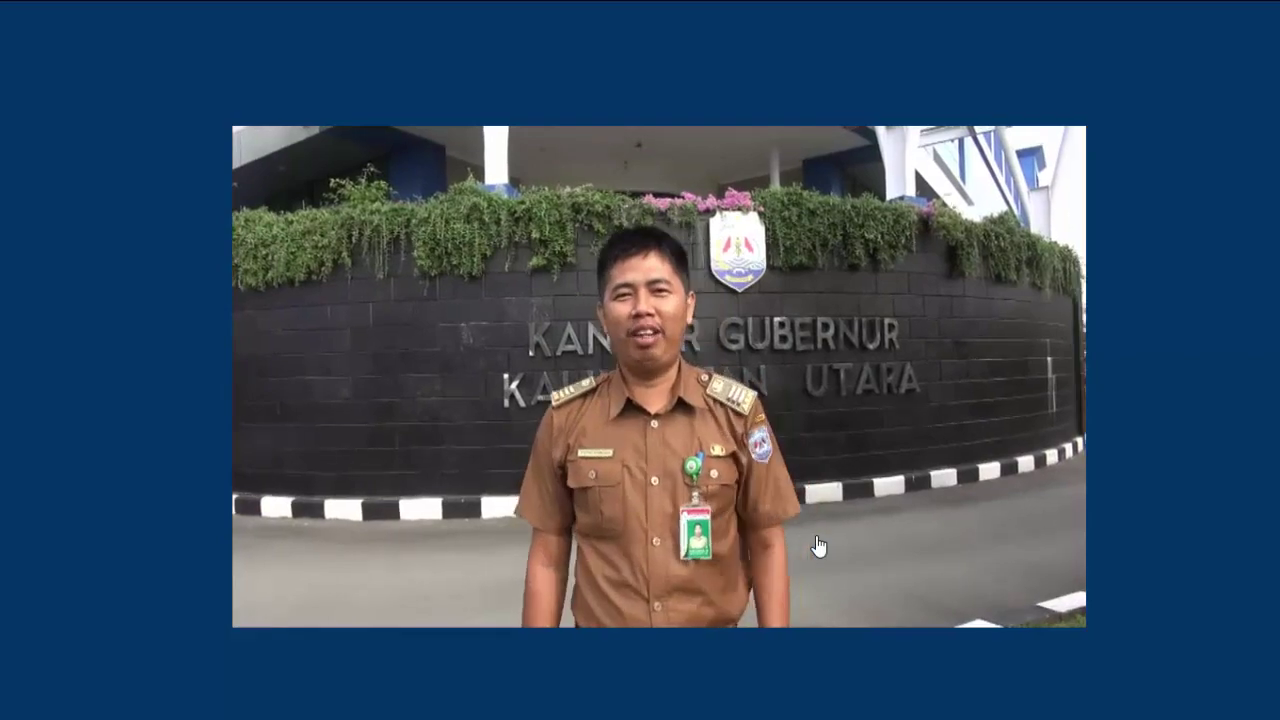
key("Escape")
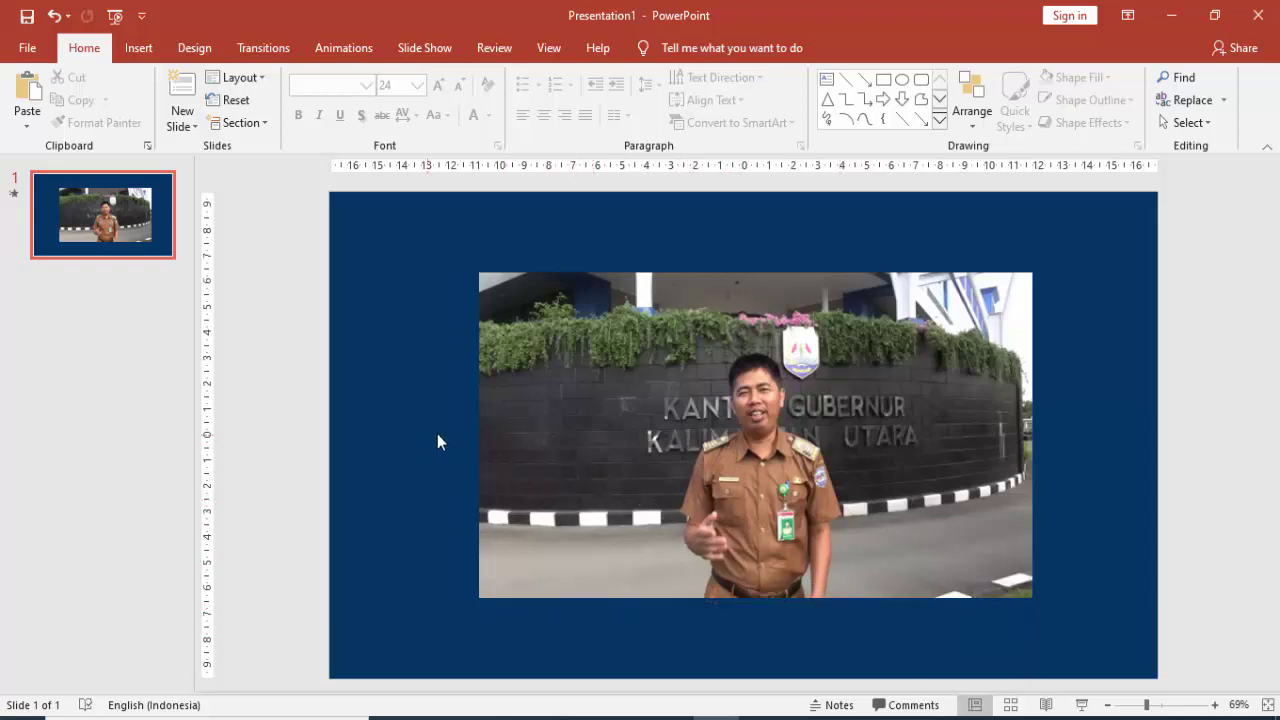
left_click(673, 385)
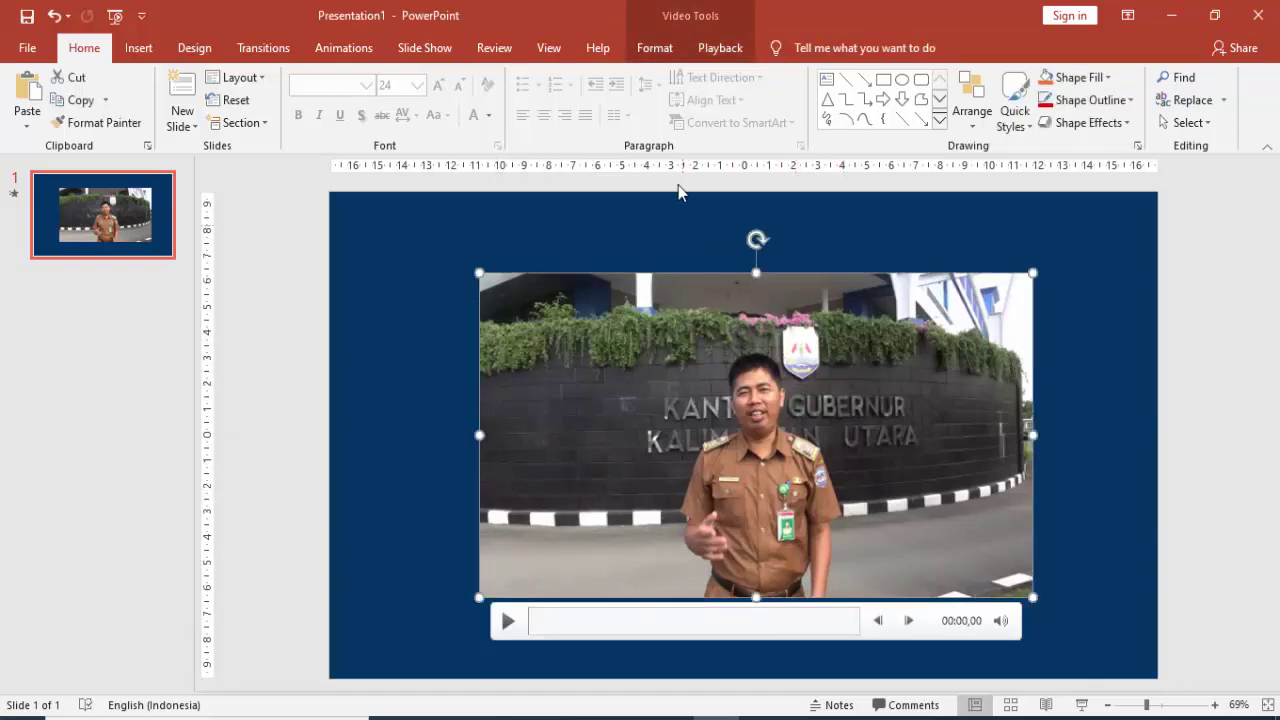
left_click(643, 53)
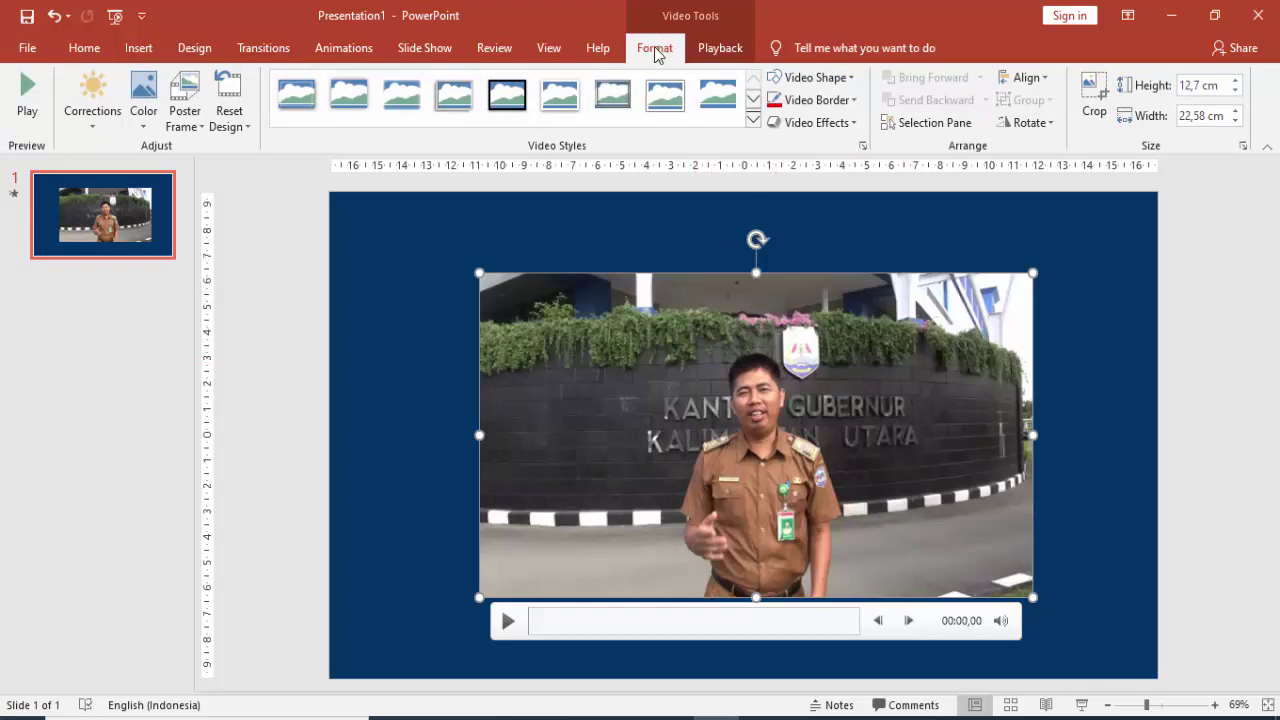
left_click(98, 122)
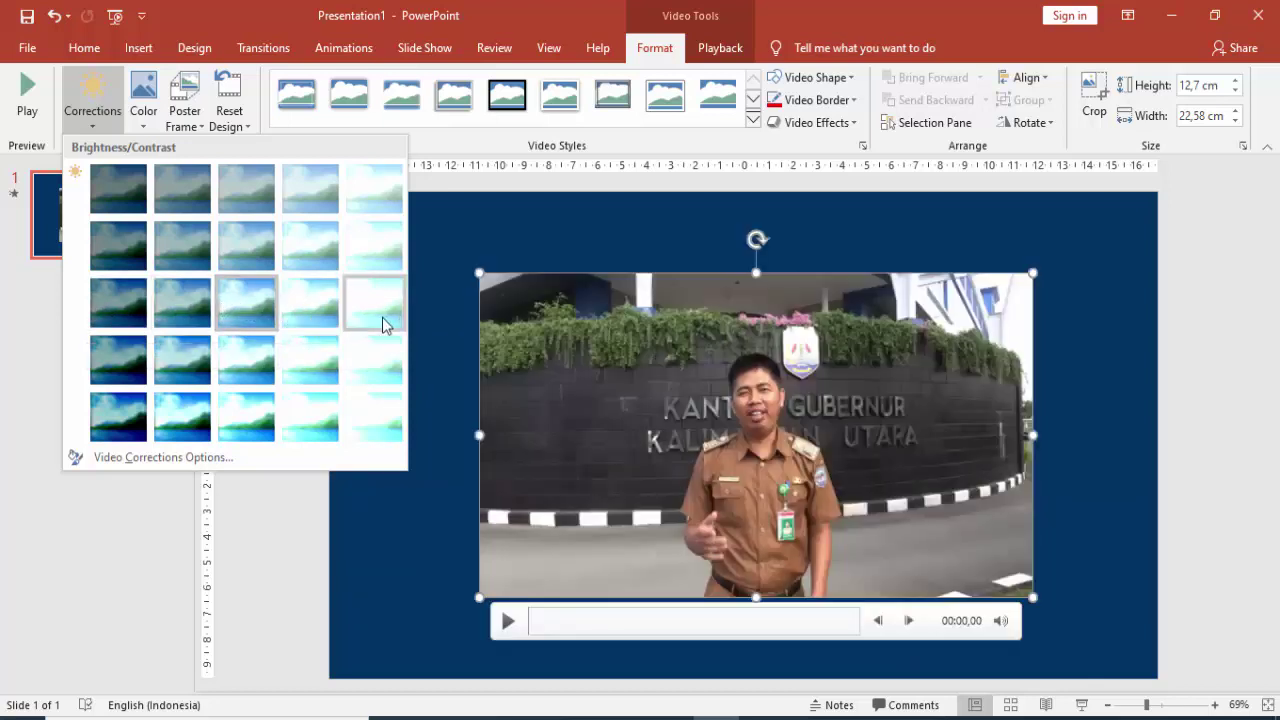
left_click(330, 318)
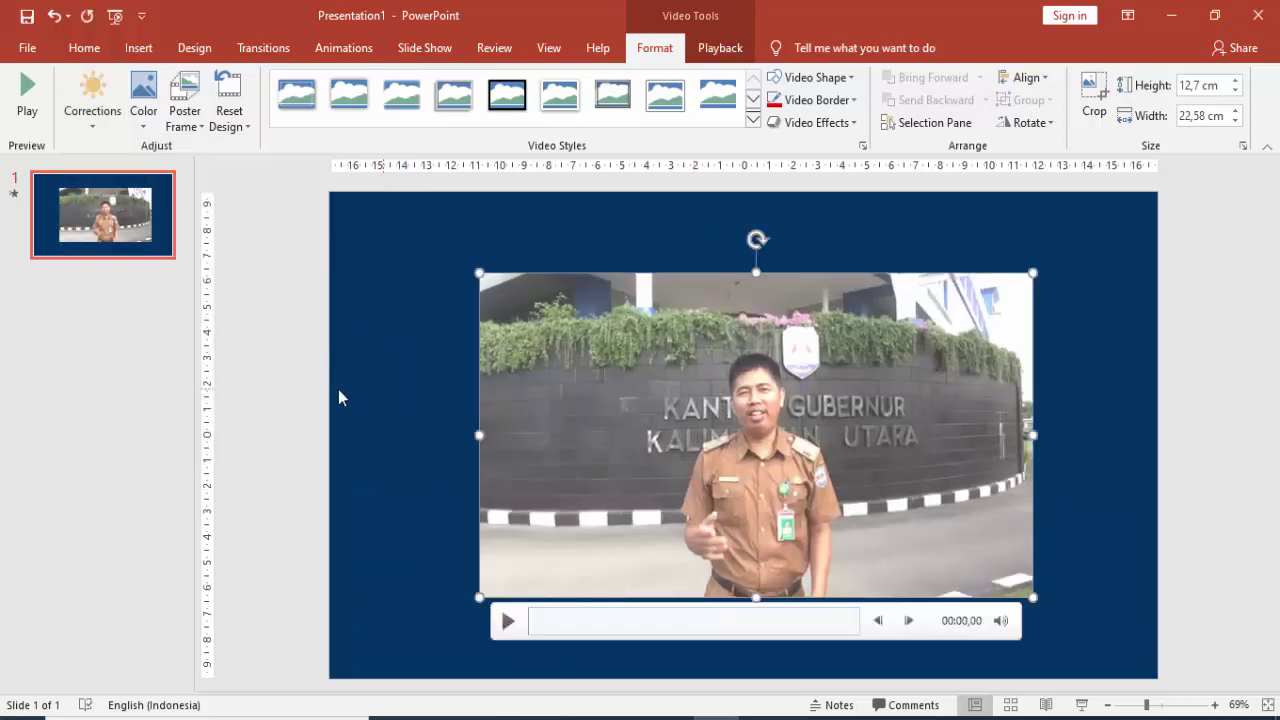
left_click(92, 100)
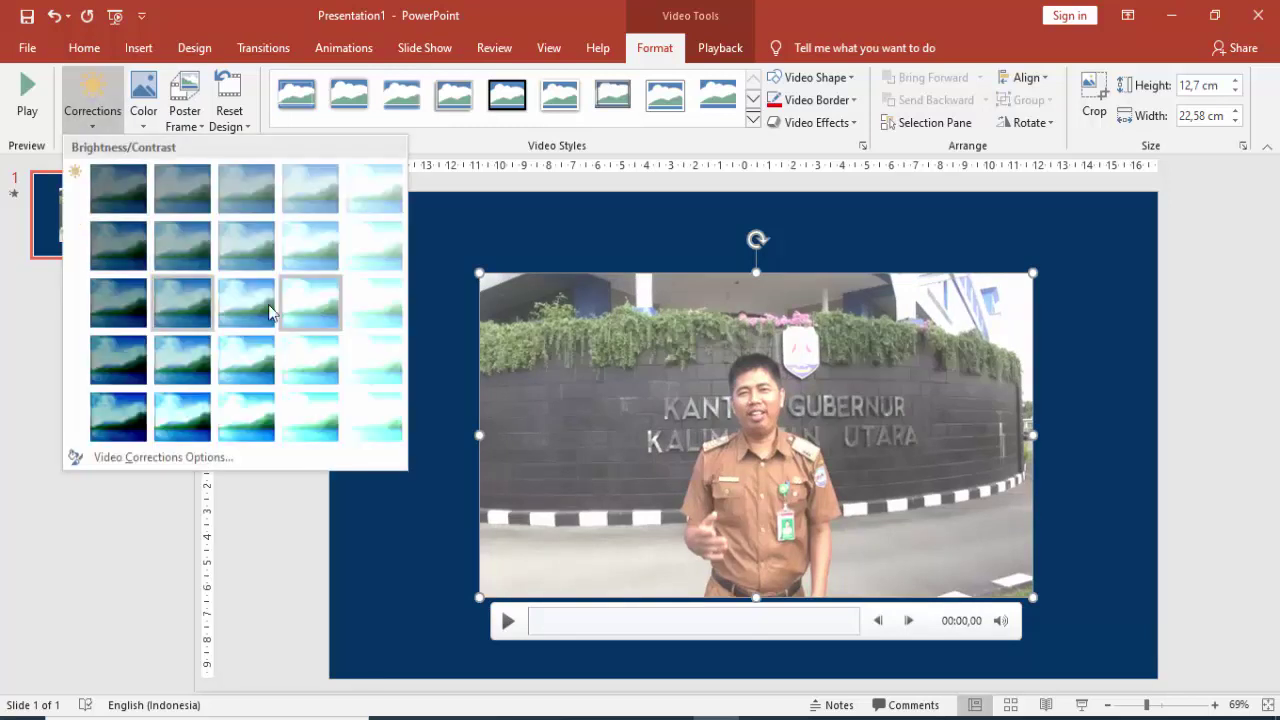
left_click(371, 303)
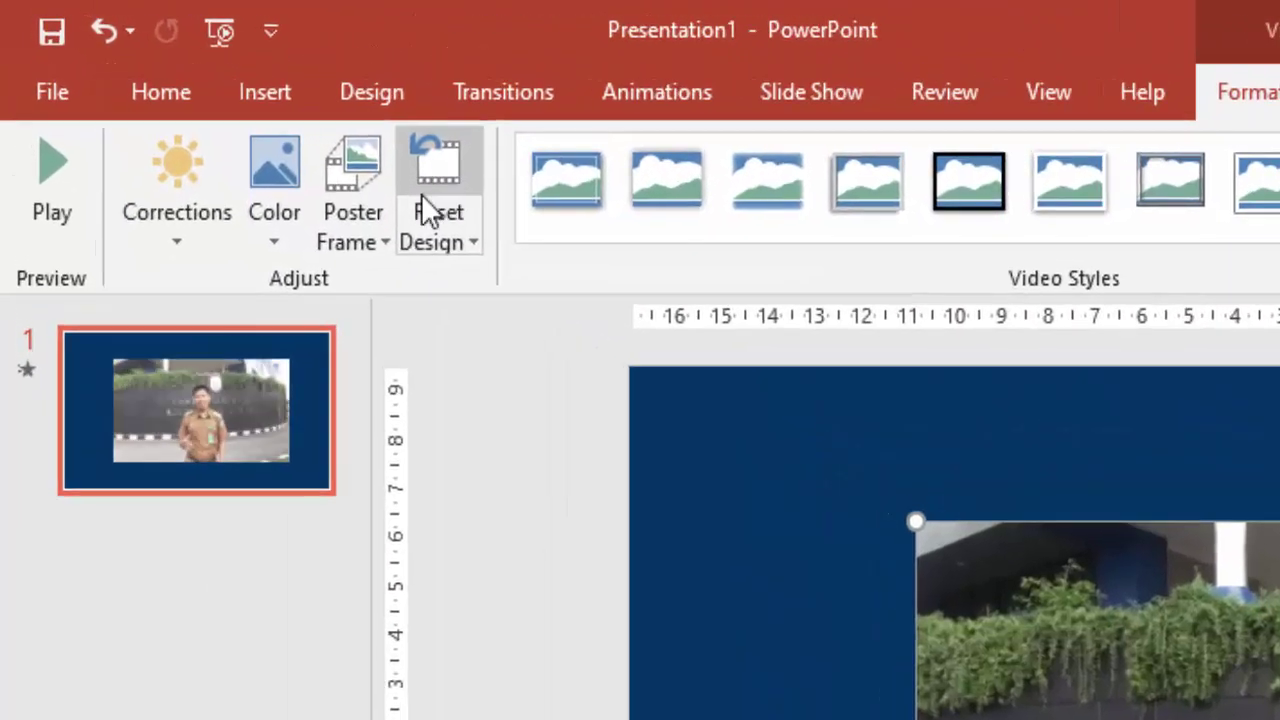
left_click(233, 110)
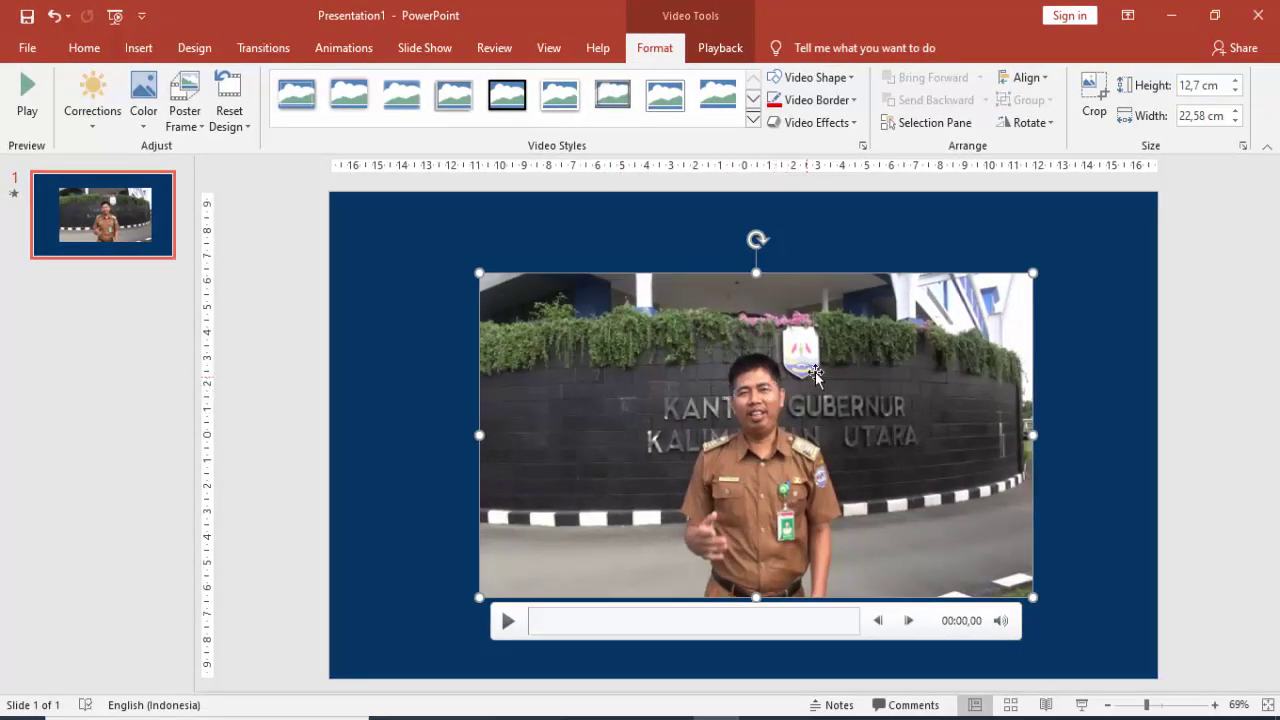
left_click(148, 126)
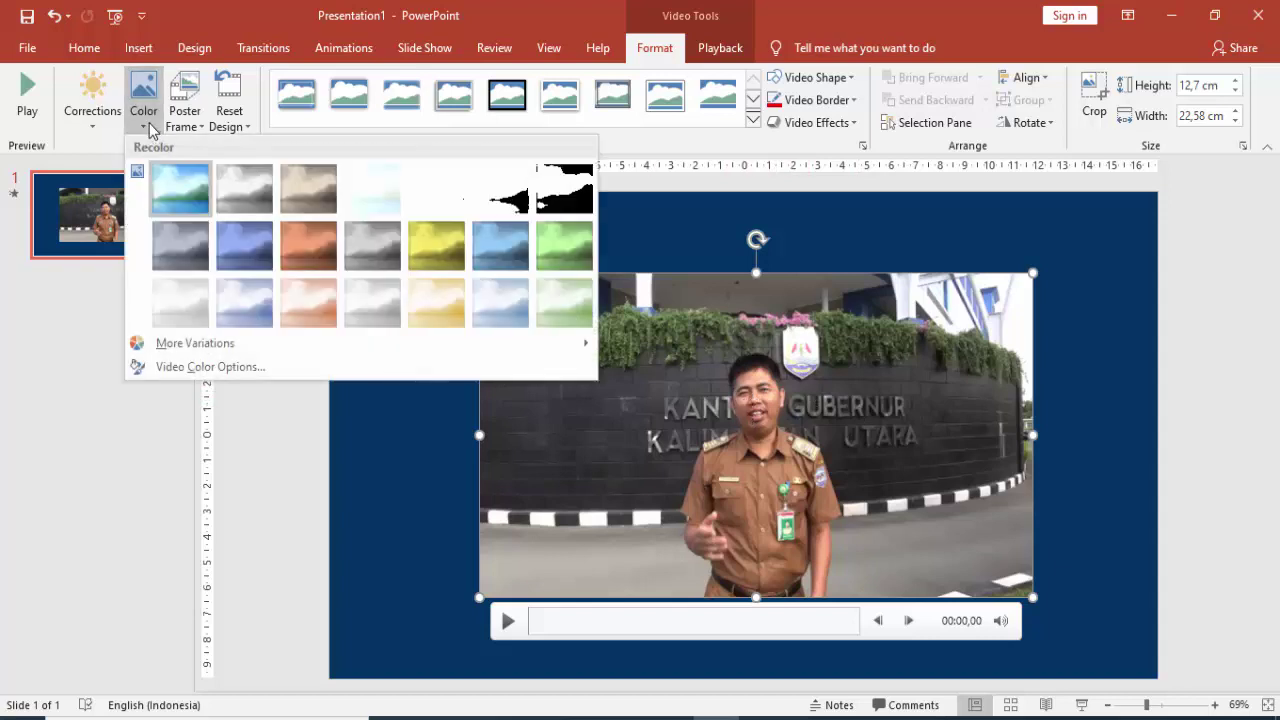
left_click(175, 248)
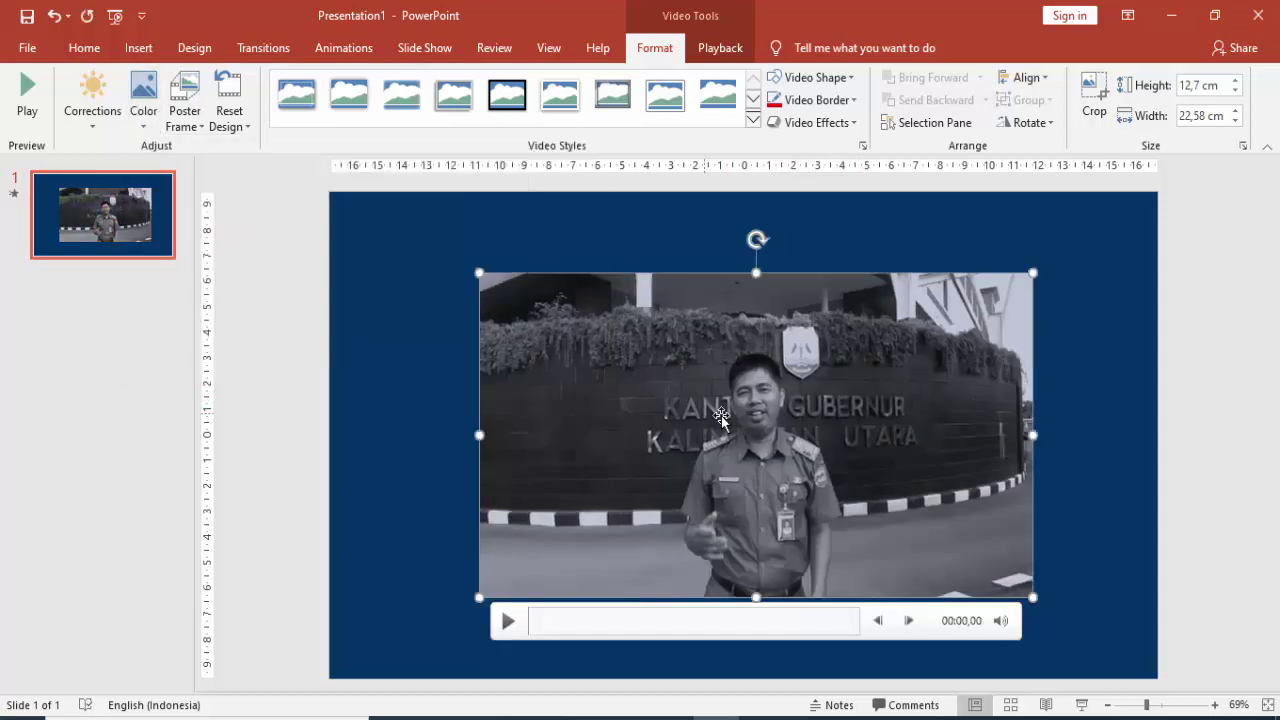
left_click(148, 125)
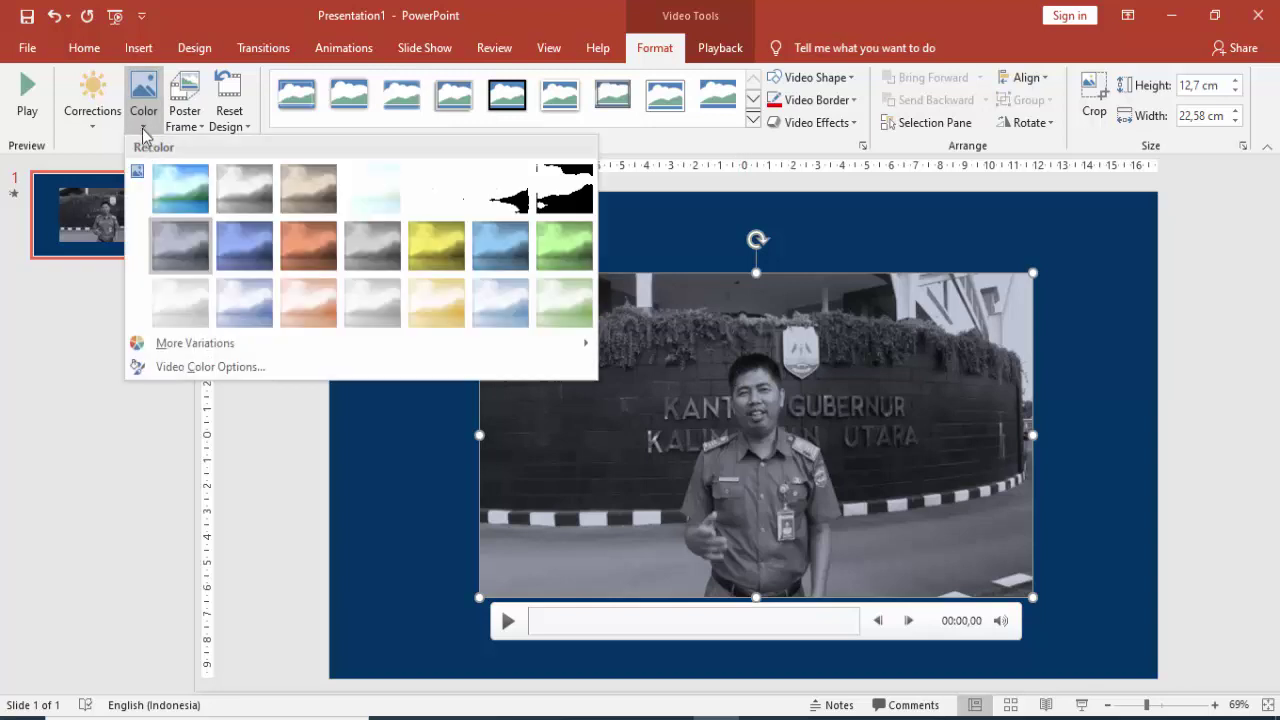
left_click(304, 248)
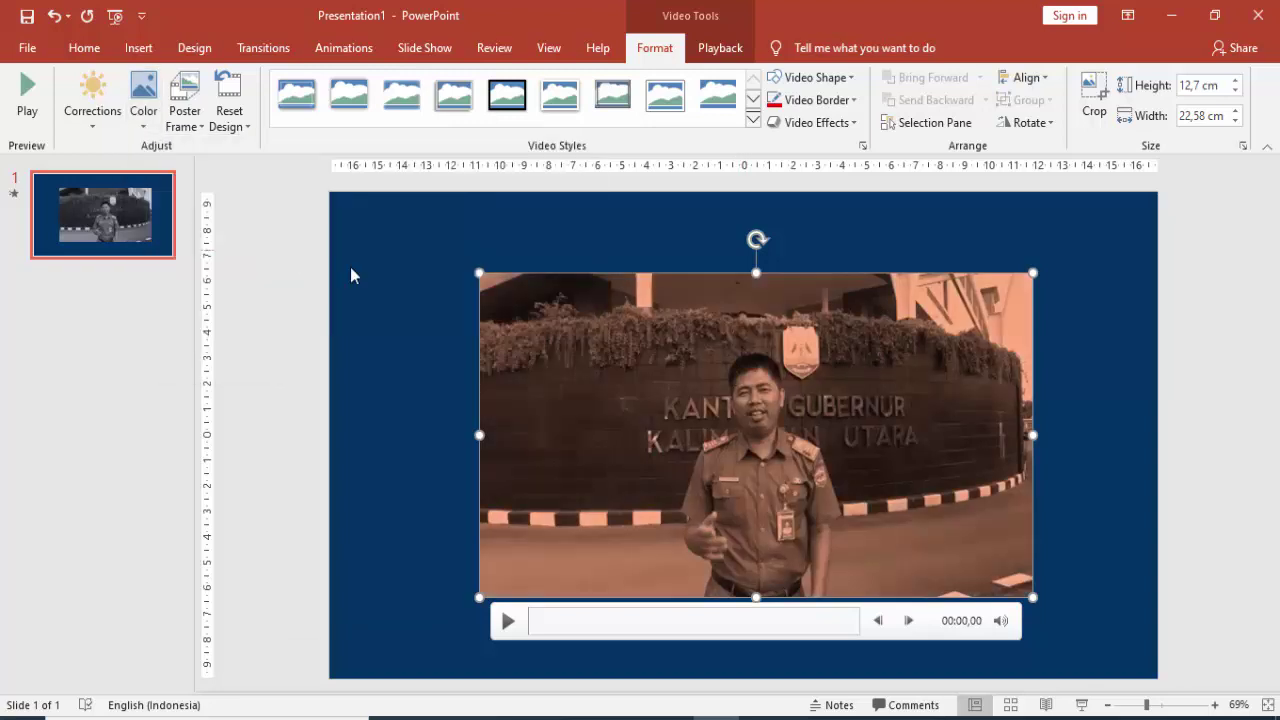
left_click(145, 118)
left_click(448, 258)
left_click(142, 114)
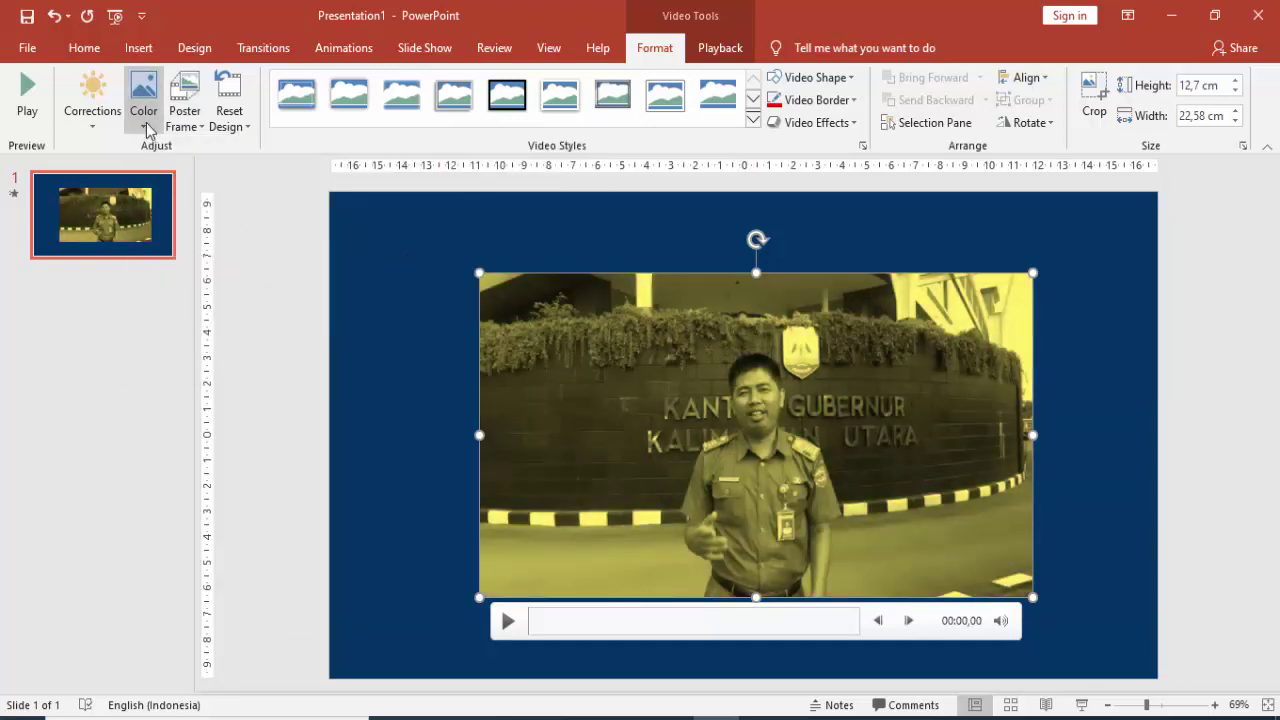
left_click(564, 250)
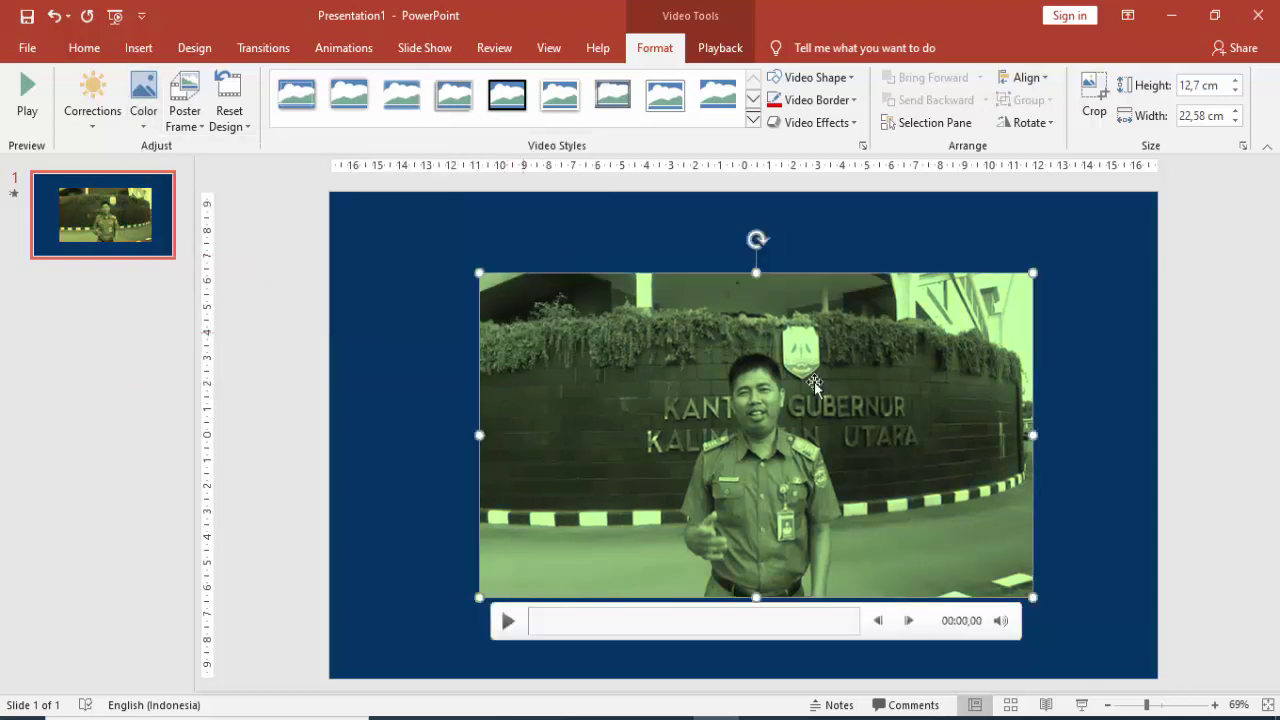
left_click(230, 112)
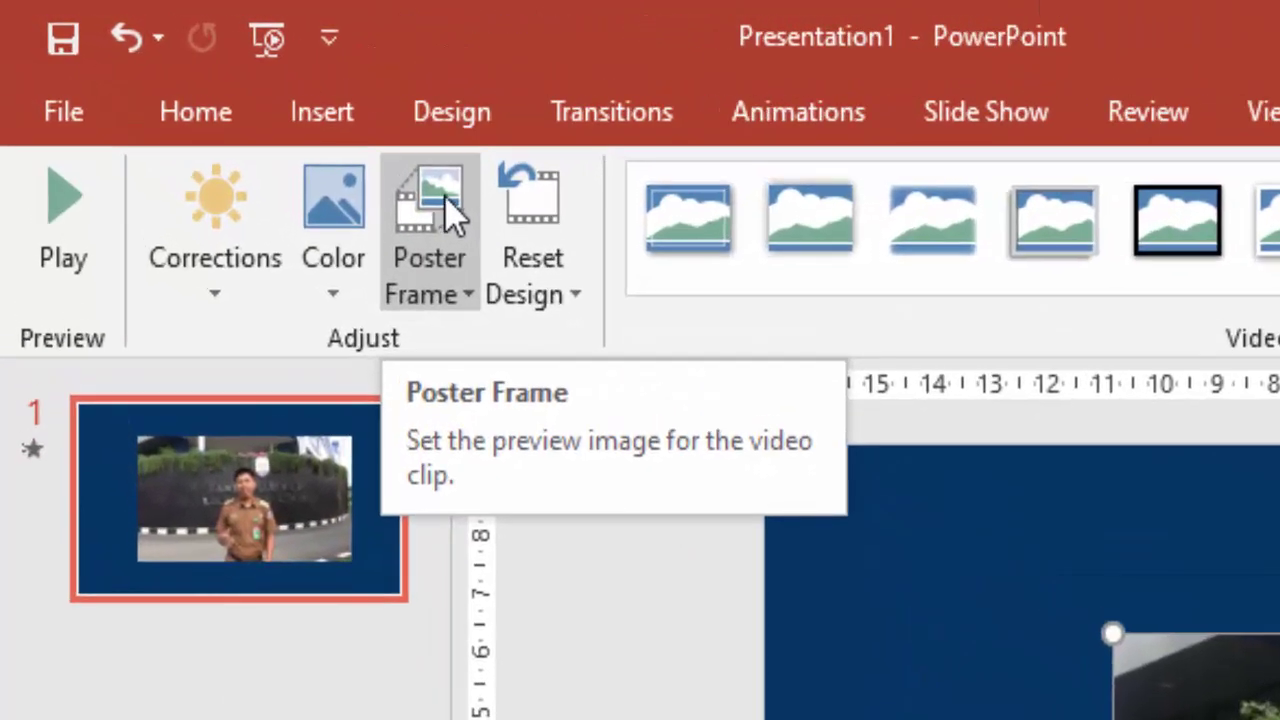
Step: Set the Slide1 TIMELINE AGENDA image as the video's poster frame and start the slide show
left_click(451, 196)
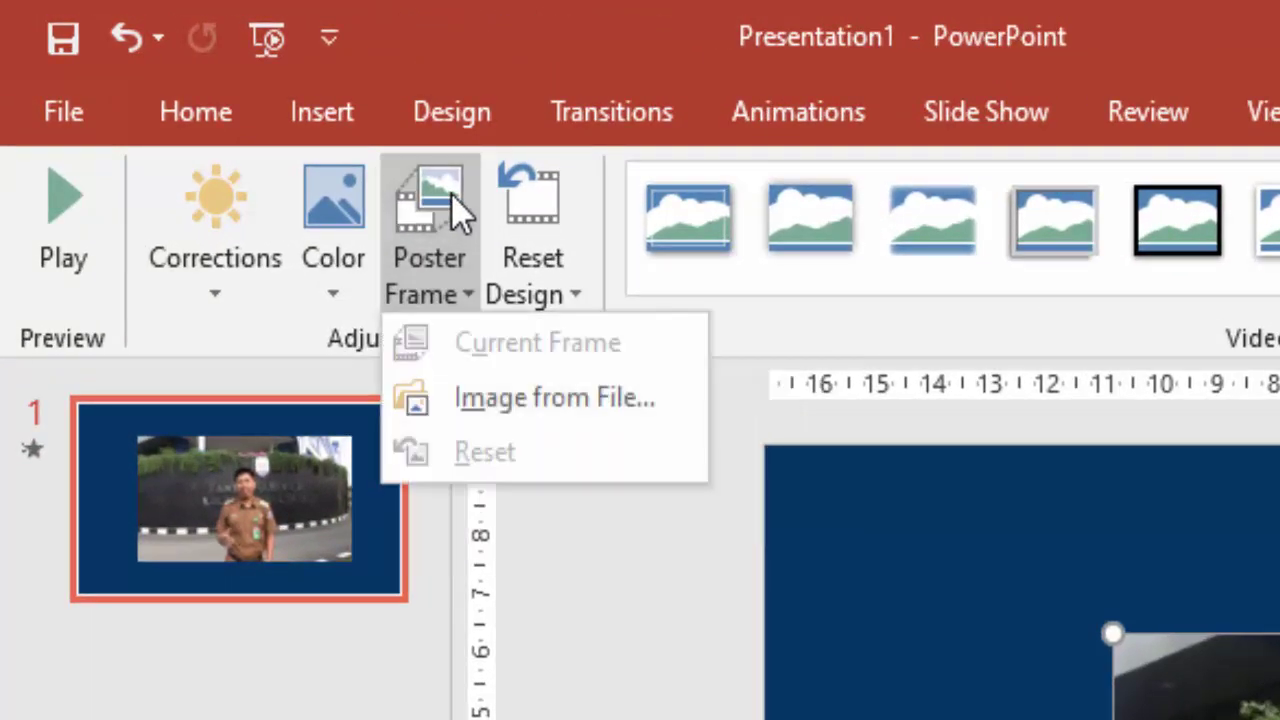
key("Escape")
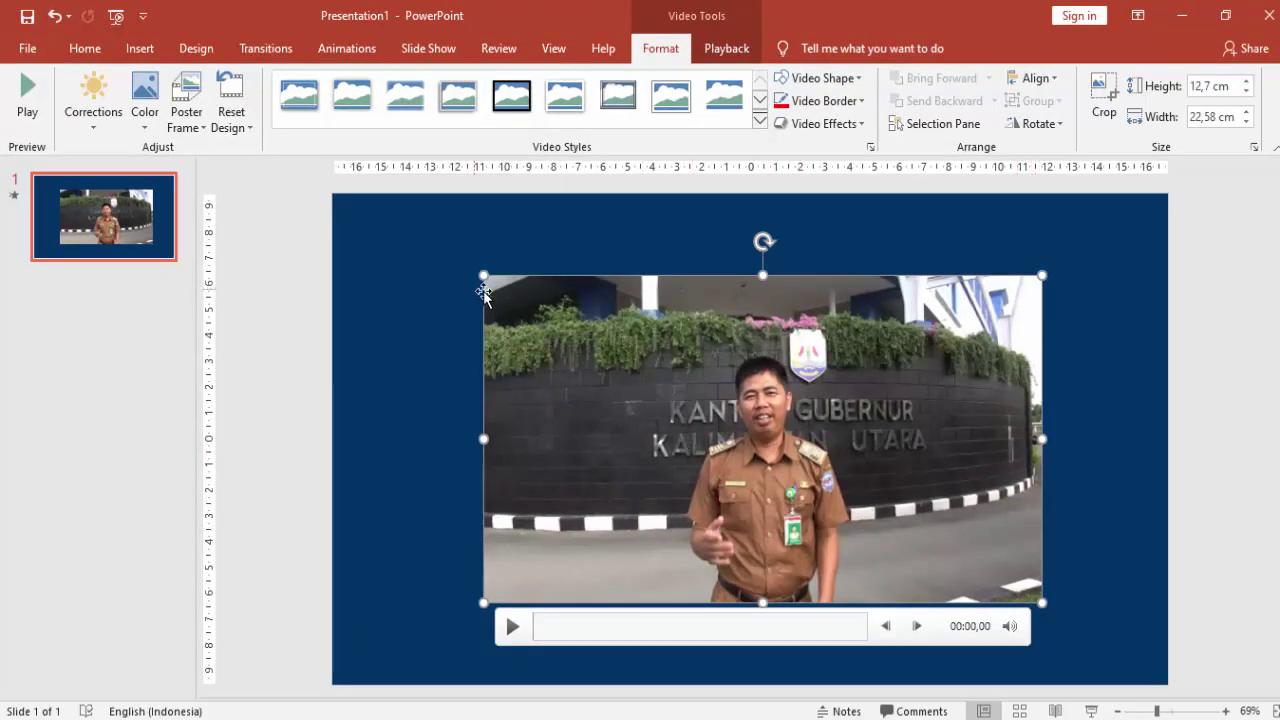
left_click(186, 95)
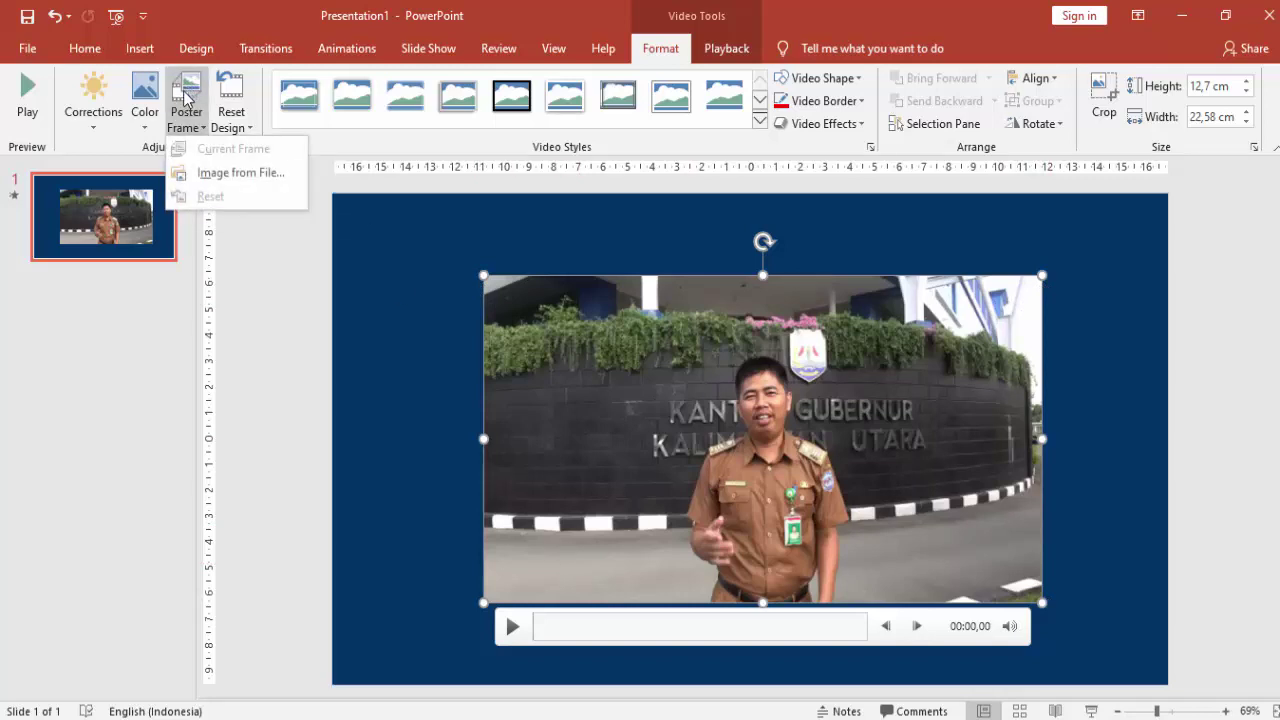
left_click(198, 178)
left_click(463, 262)
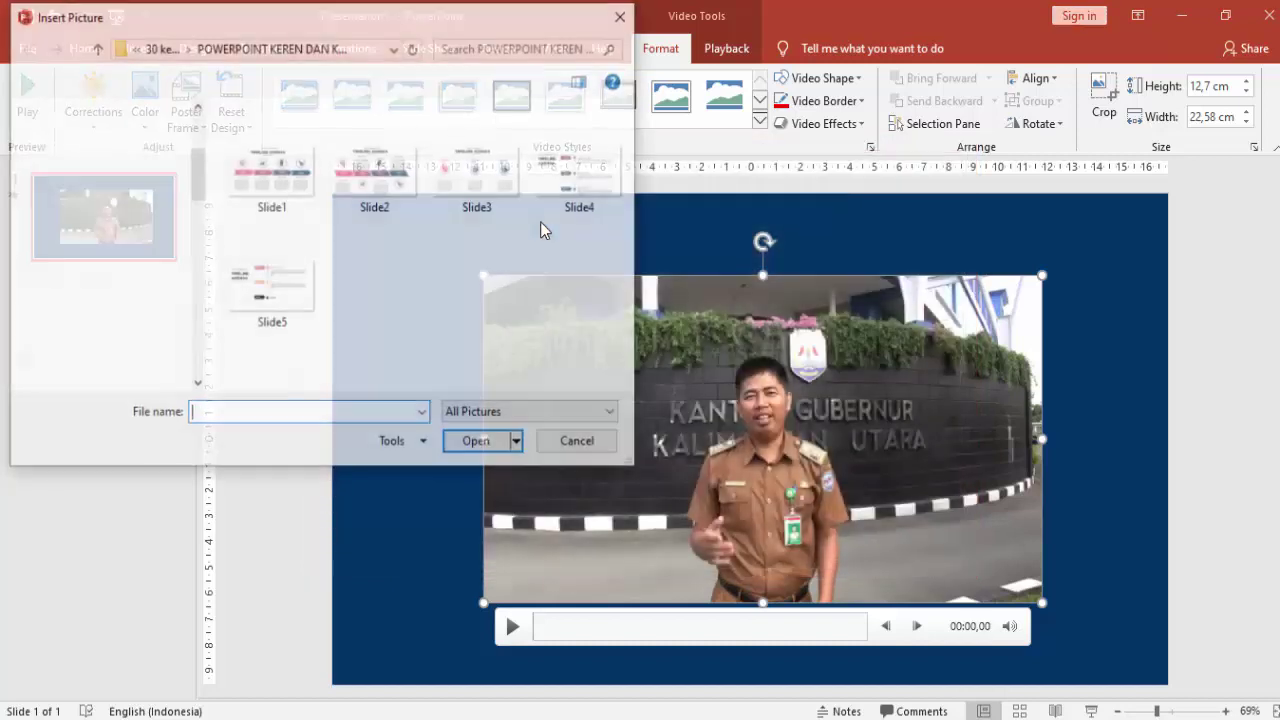
left_click(264, 182)
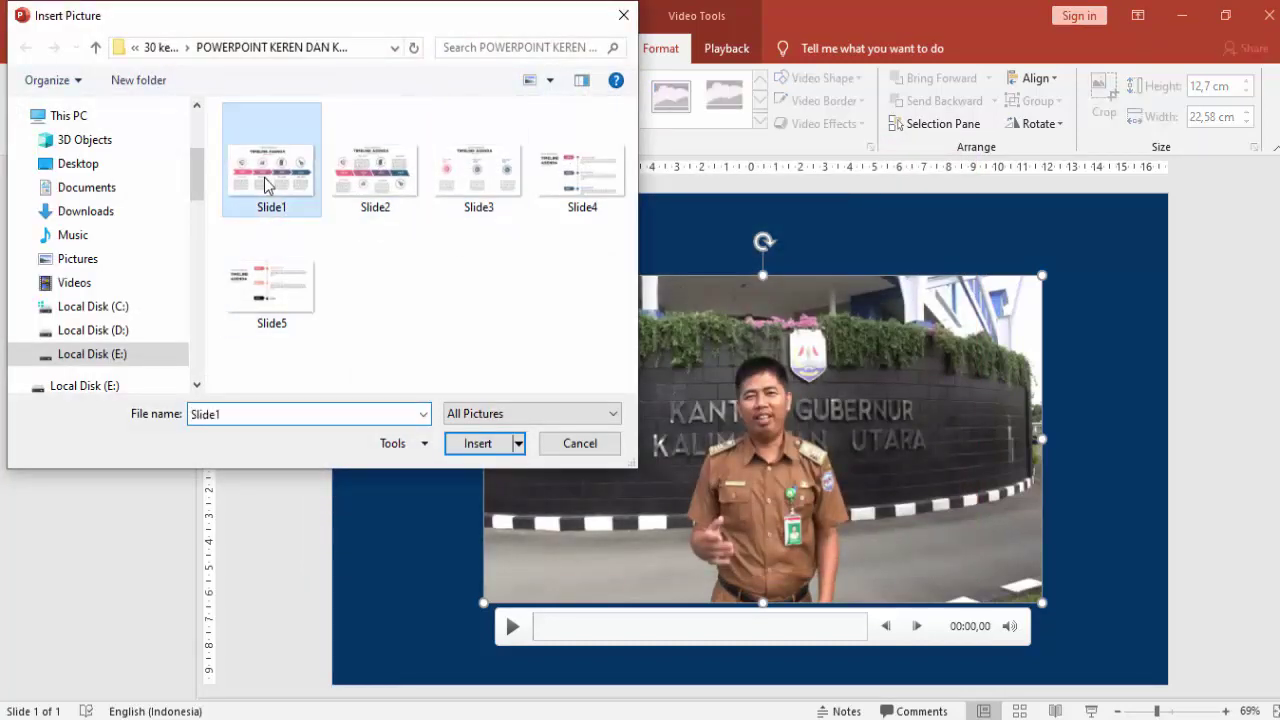
left_click(495, 451)
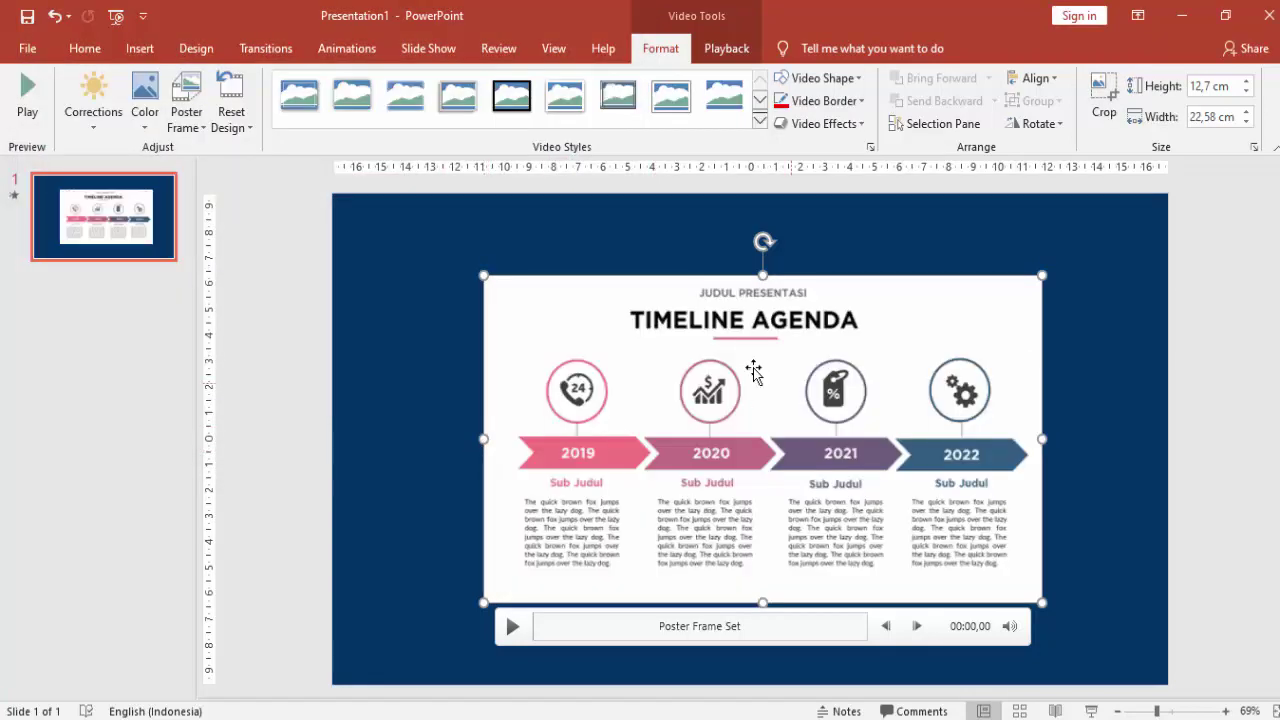
left_click(1095, 713)
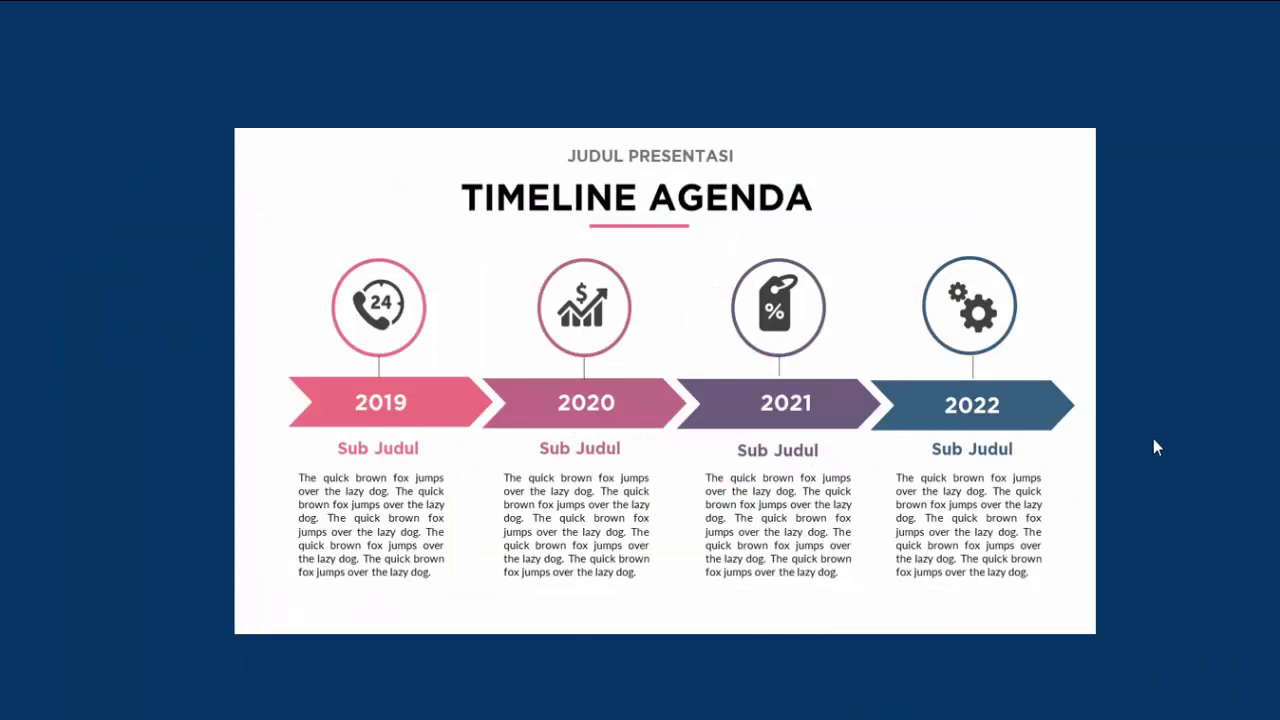
Step: Play and pause the clip in the slide show, then stop it so the TIMELINE AGENDA poster returns
mouse_move(1097, 508)
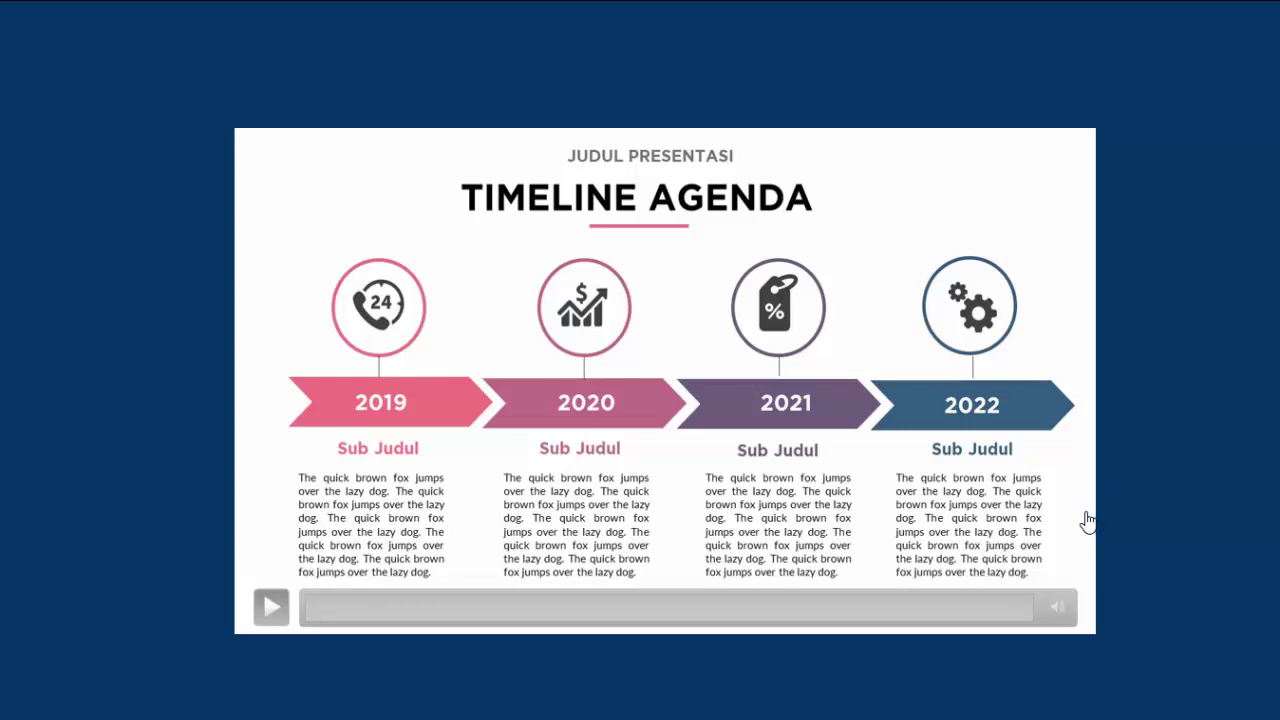
left_click(367, 455)
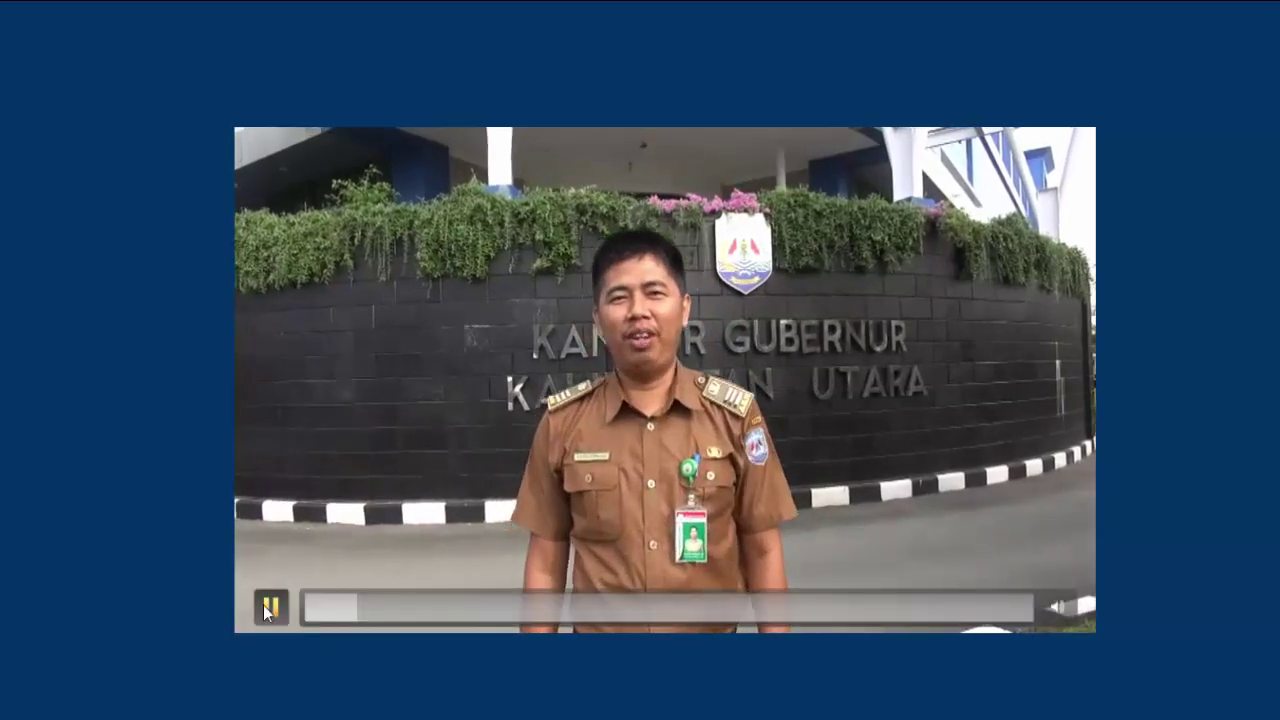
left_click(851, 291)
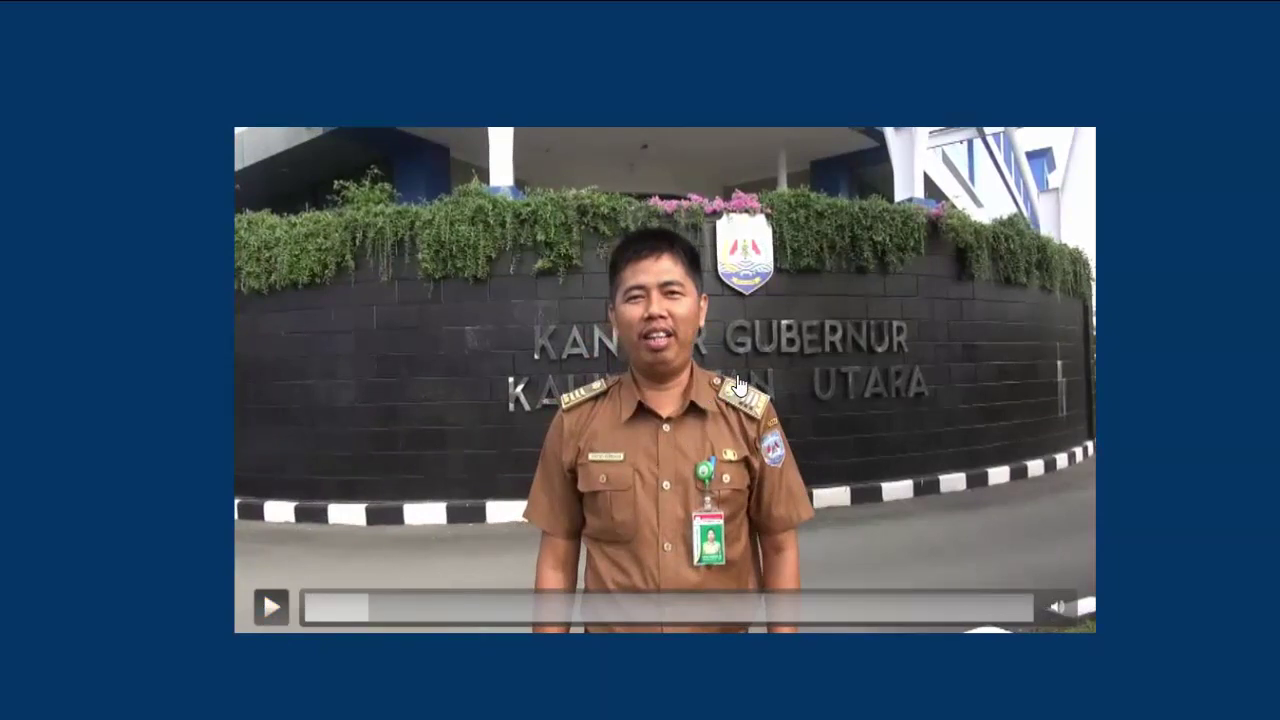
key("Right")
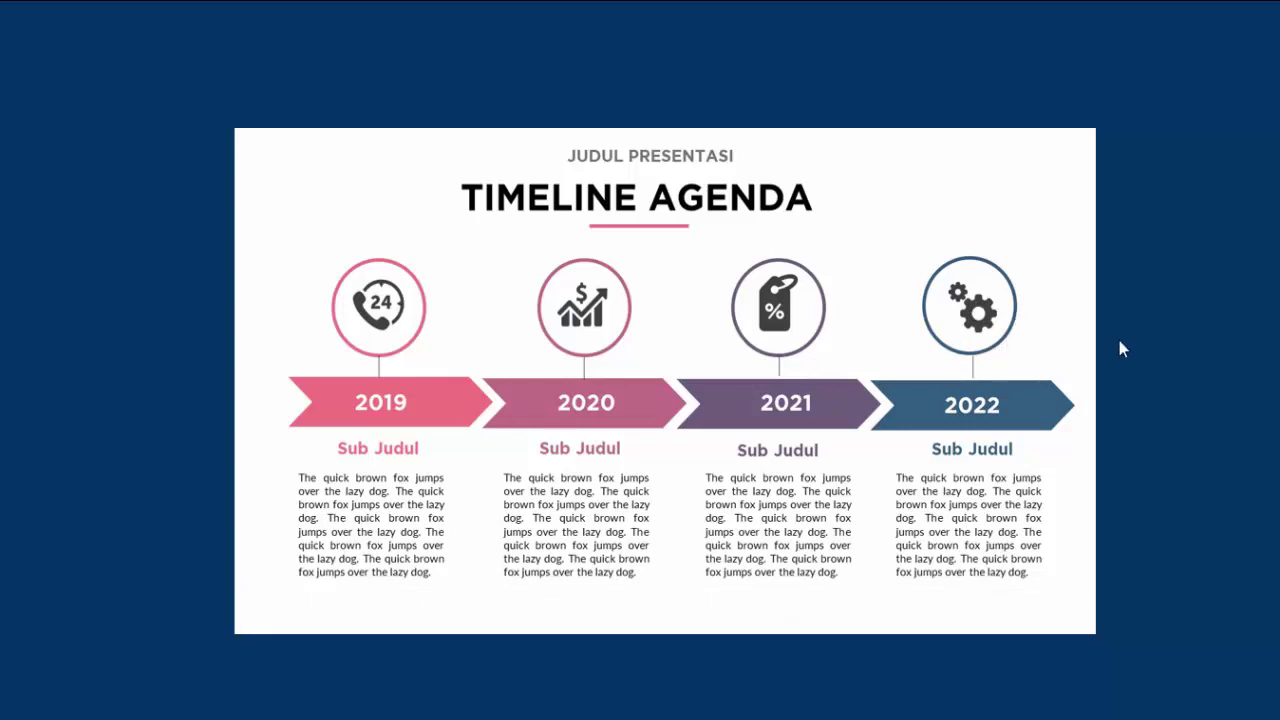
Step: Exit the slide show and remove the Slide1 poster image from the video
key("Escape")
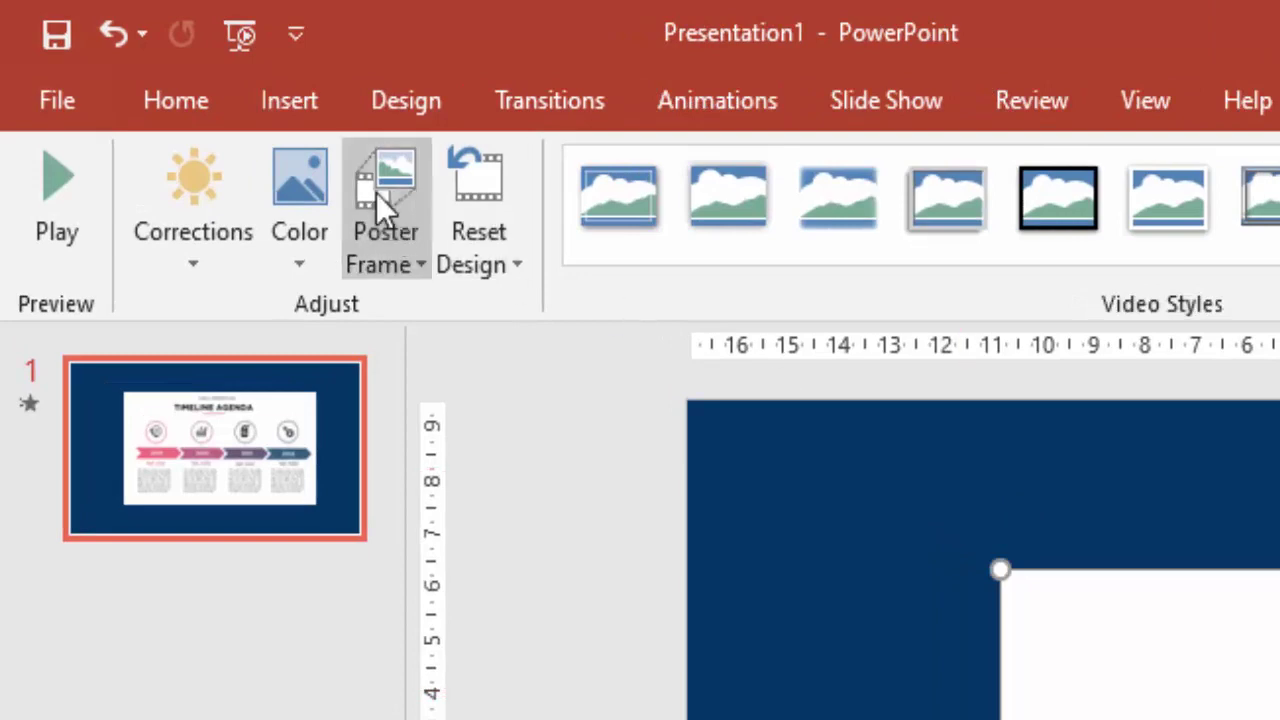
left_click(376, 193)
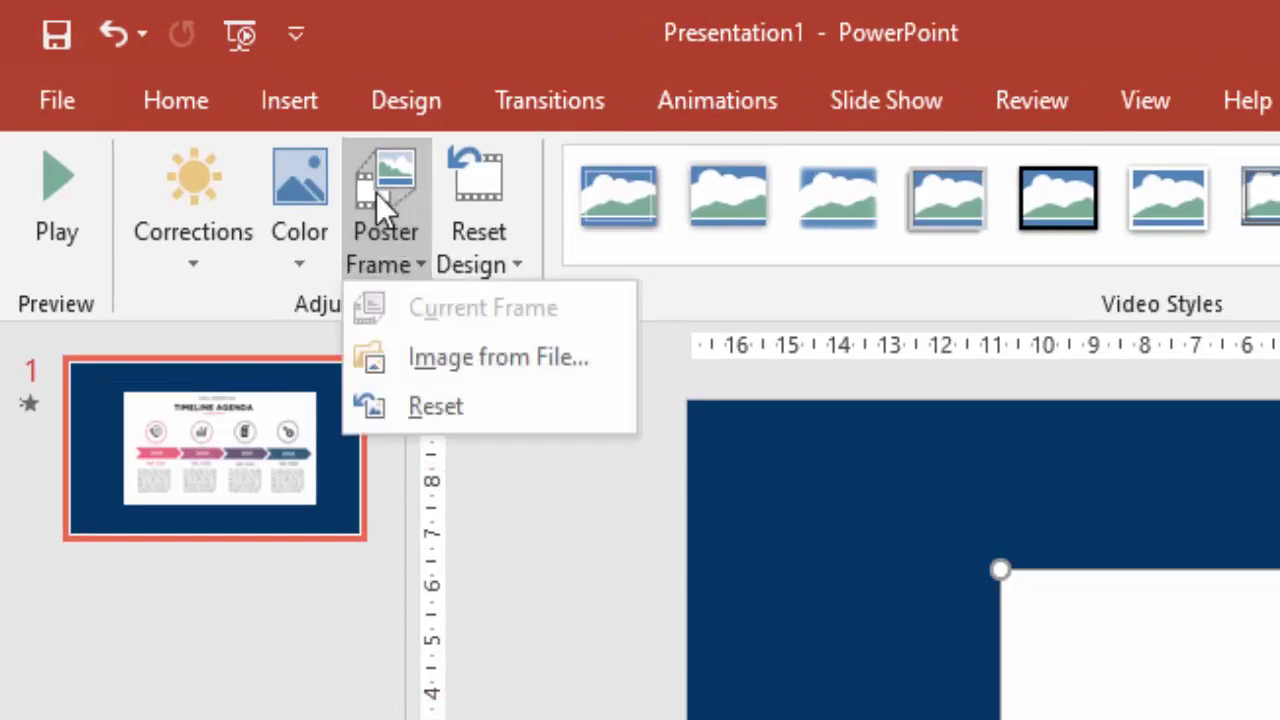
left_click(403, 406)
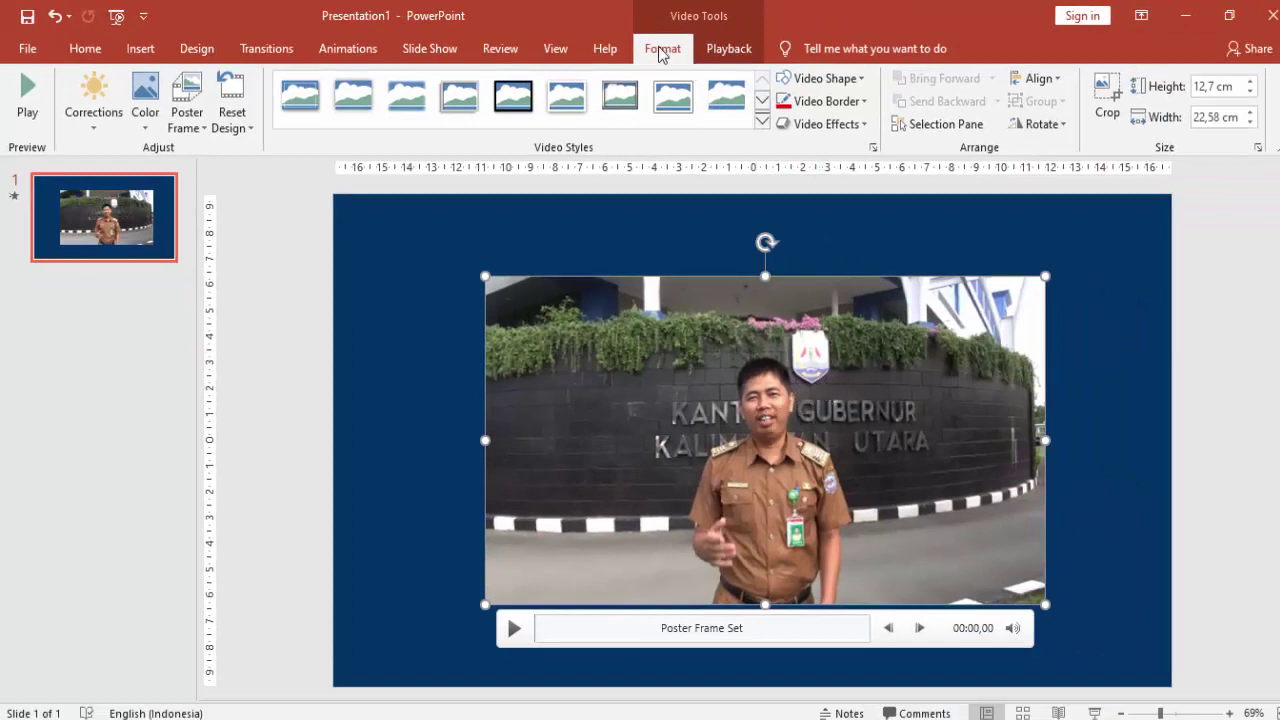
Step: Try the Beveled Oval, Black video style and view it with the video deselected
left_click(761, 124)
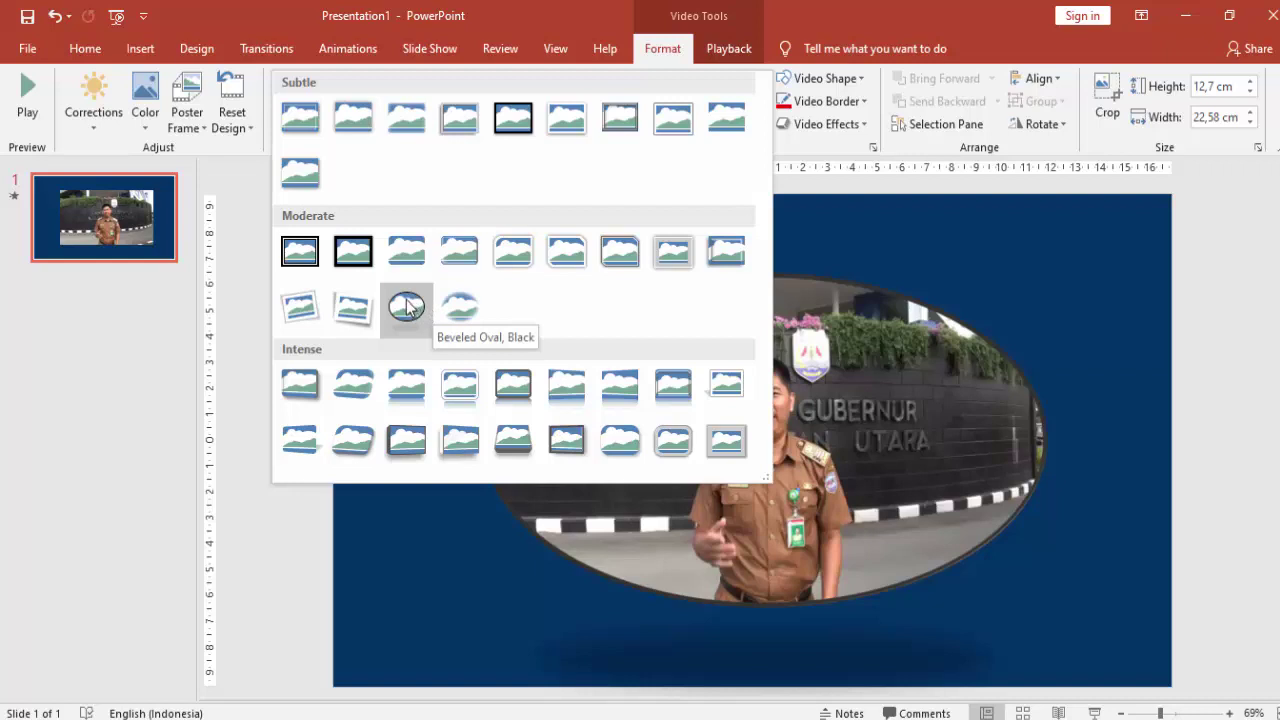
left_click(406, 308)
left_click(1062, 403)
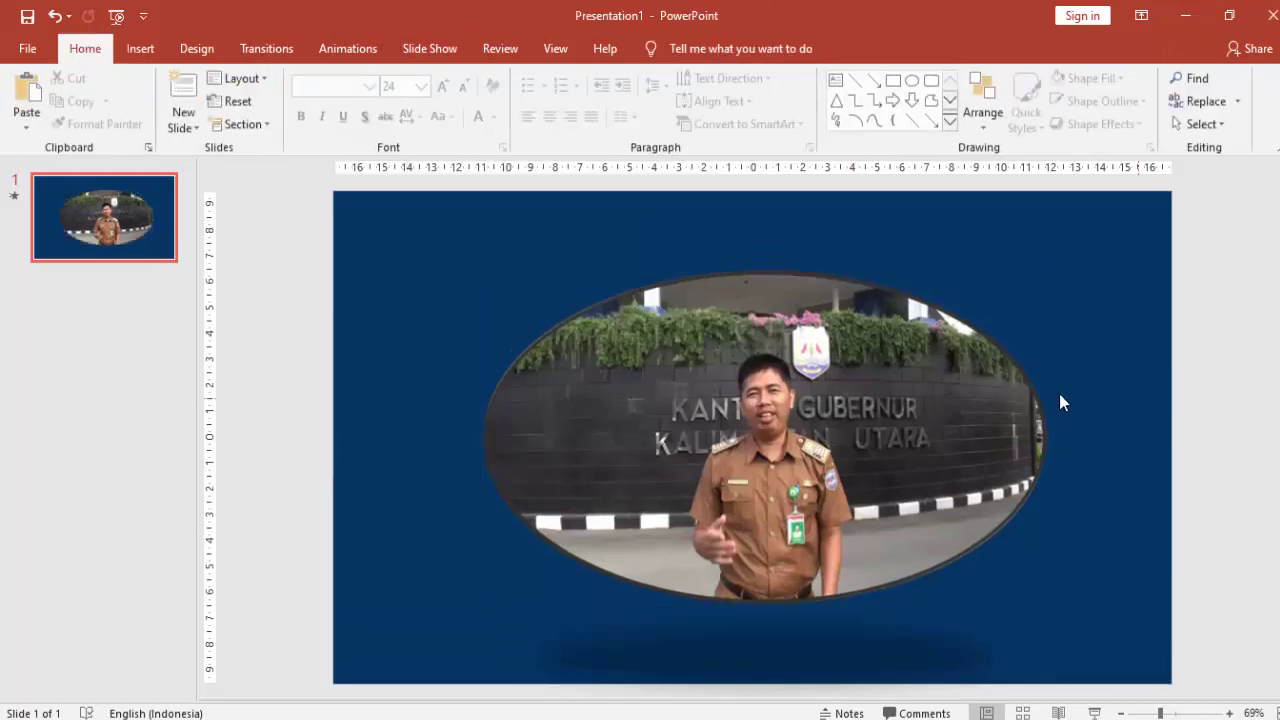
left_click(631, 361)
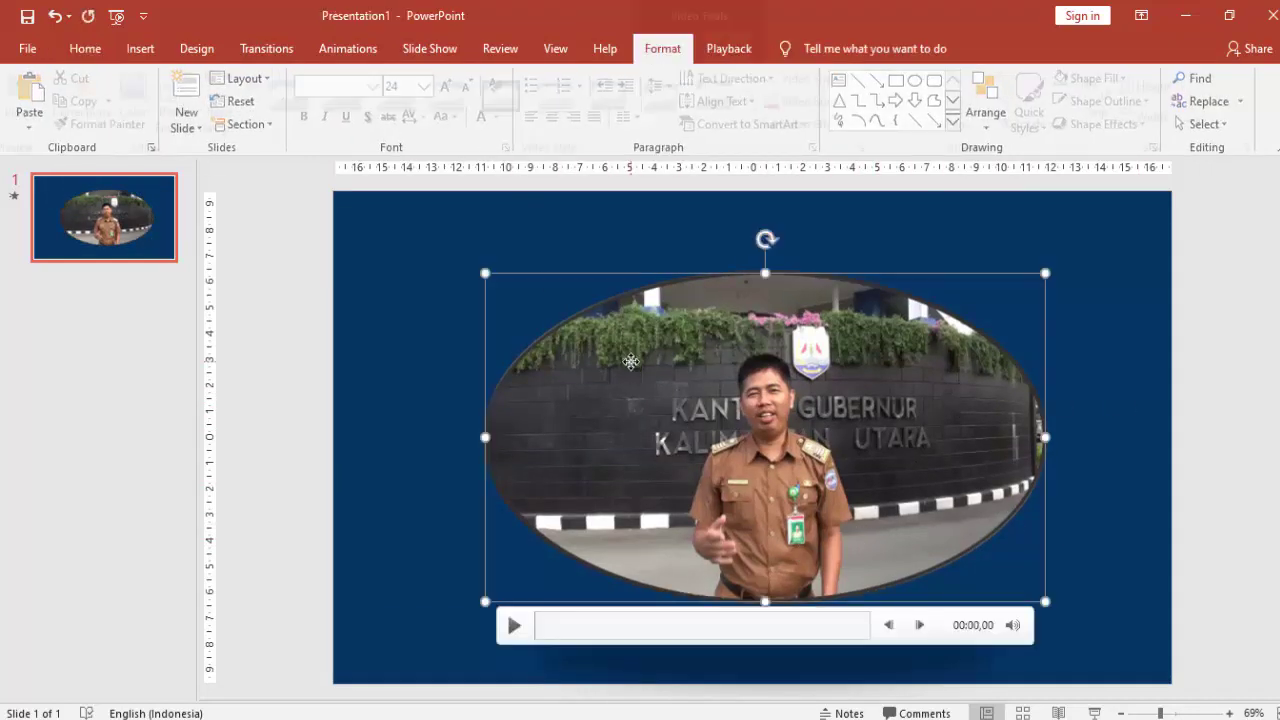
left_click(649, 57)
Step: Try a thin framed style and an oval framed style, then reset the video's design
left_click(757, 125)
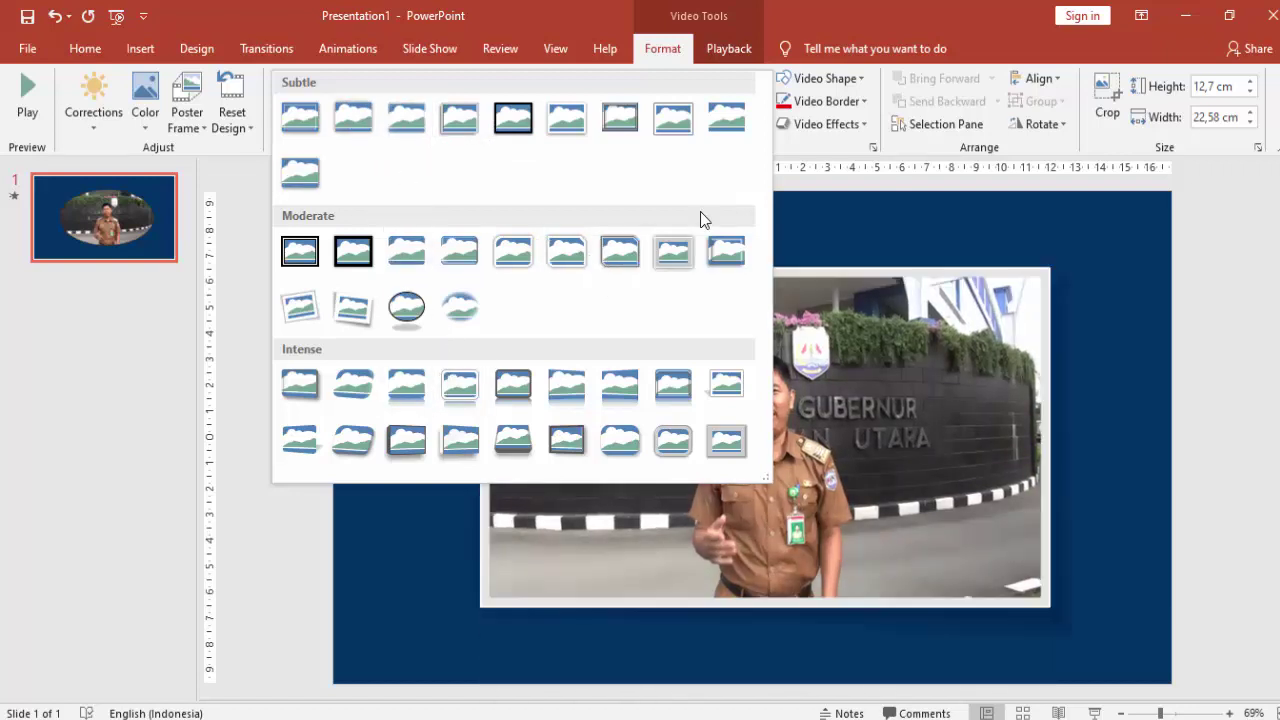
left_click(309, 170)
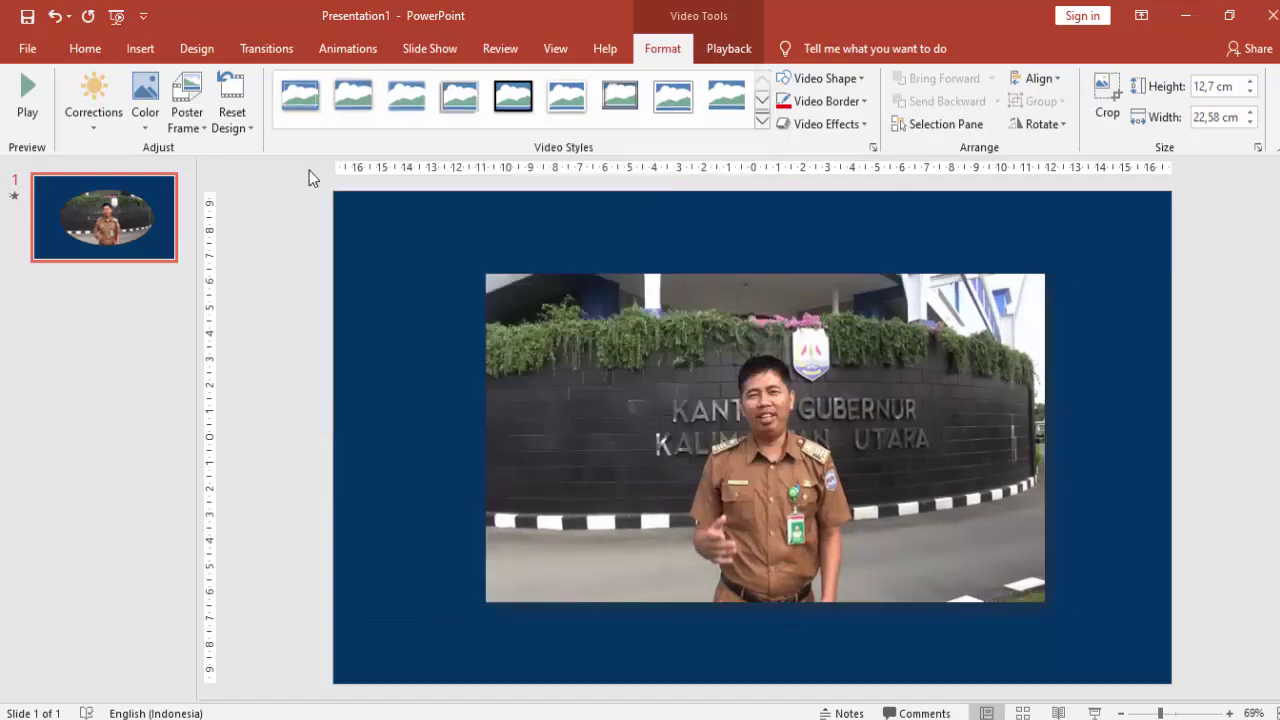
left_click(762, 121)
left_click(406, 306)
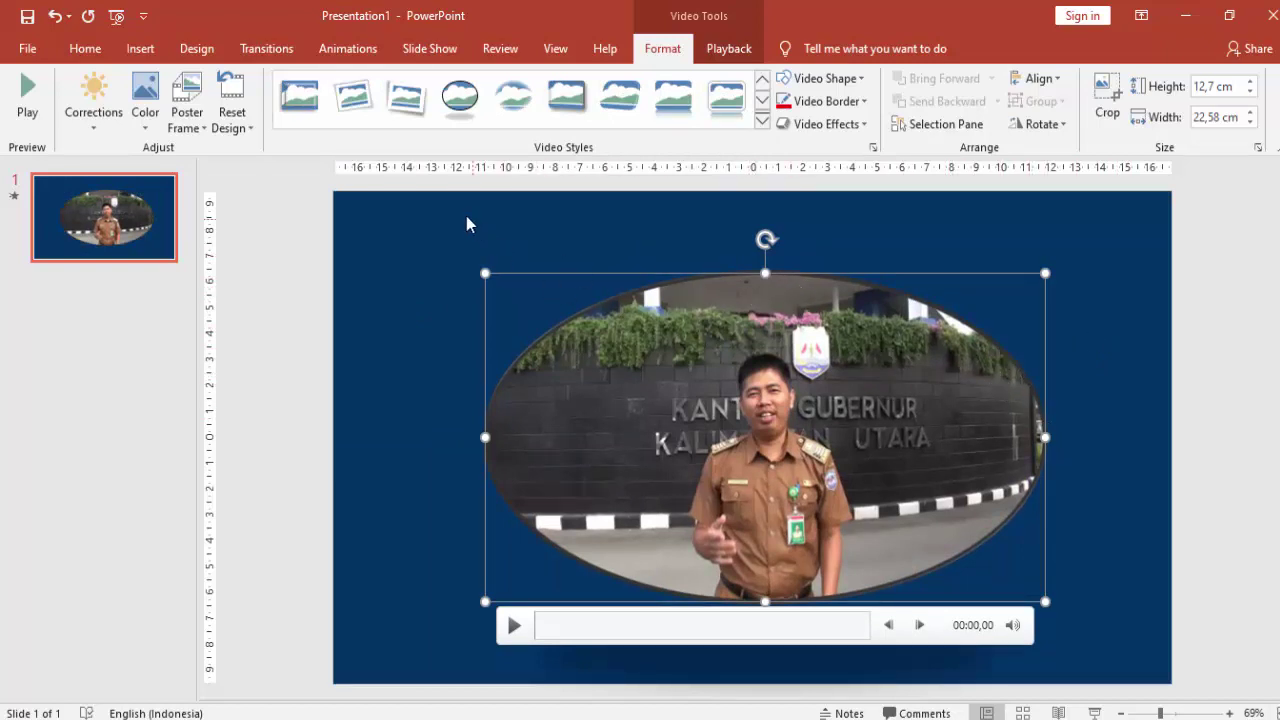
left_click(234, 97)
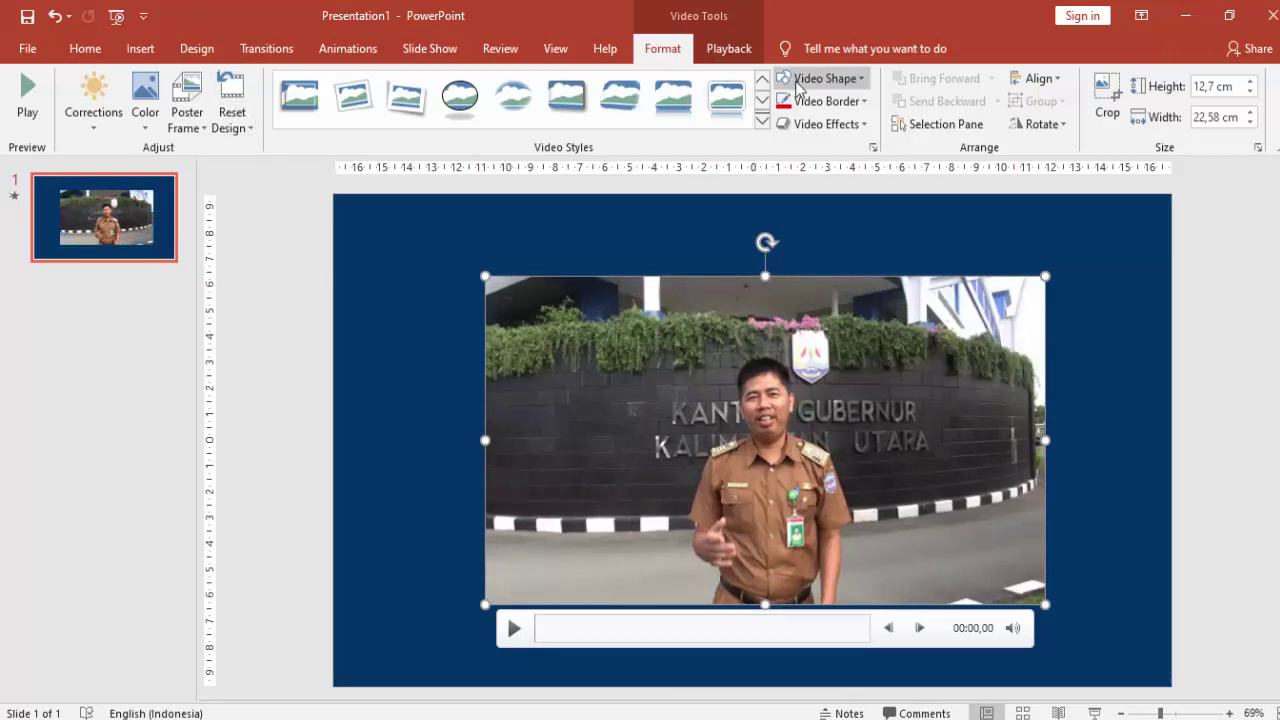
Step: Clip the video into a hexagon shape and give it a red outline
left_click(826, 80)
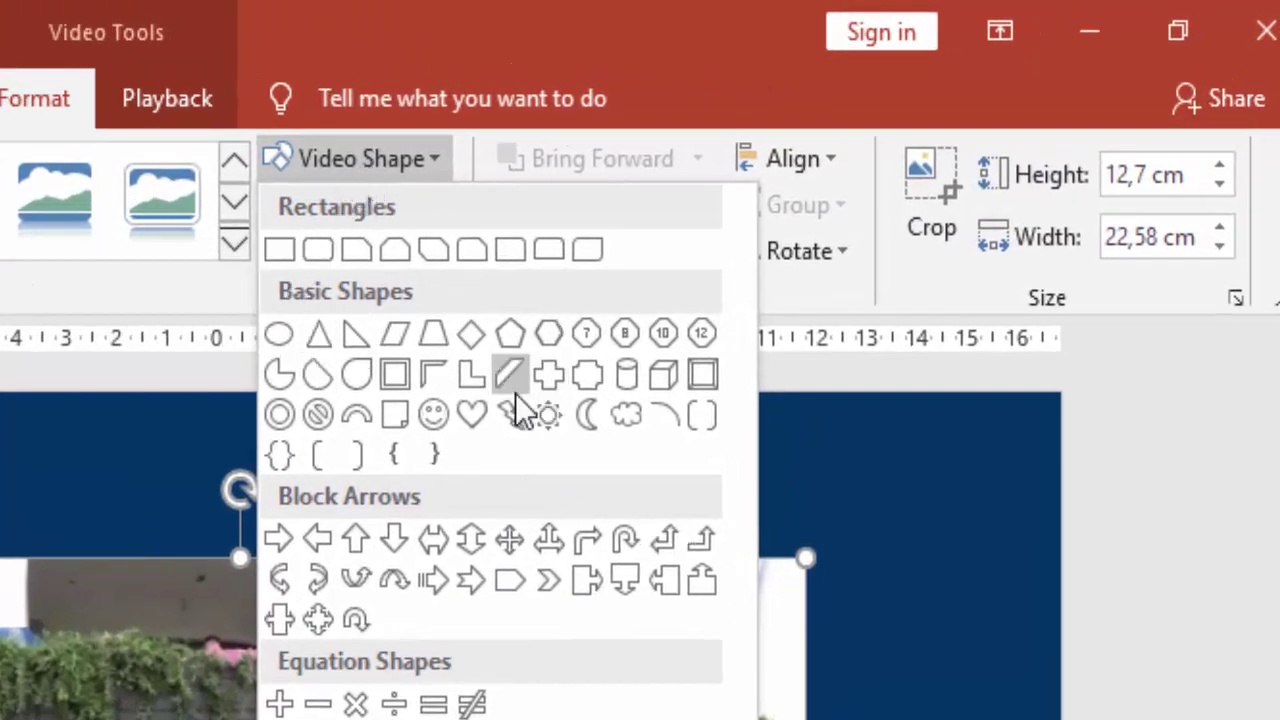
left_click(509, 330)
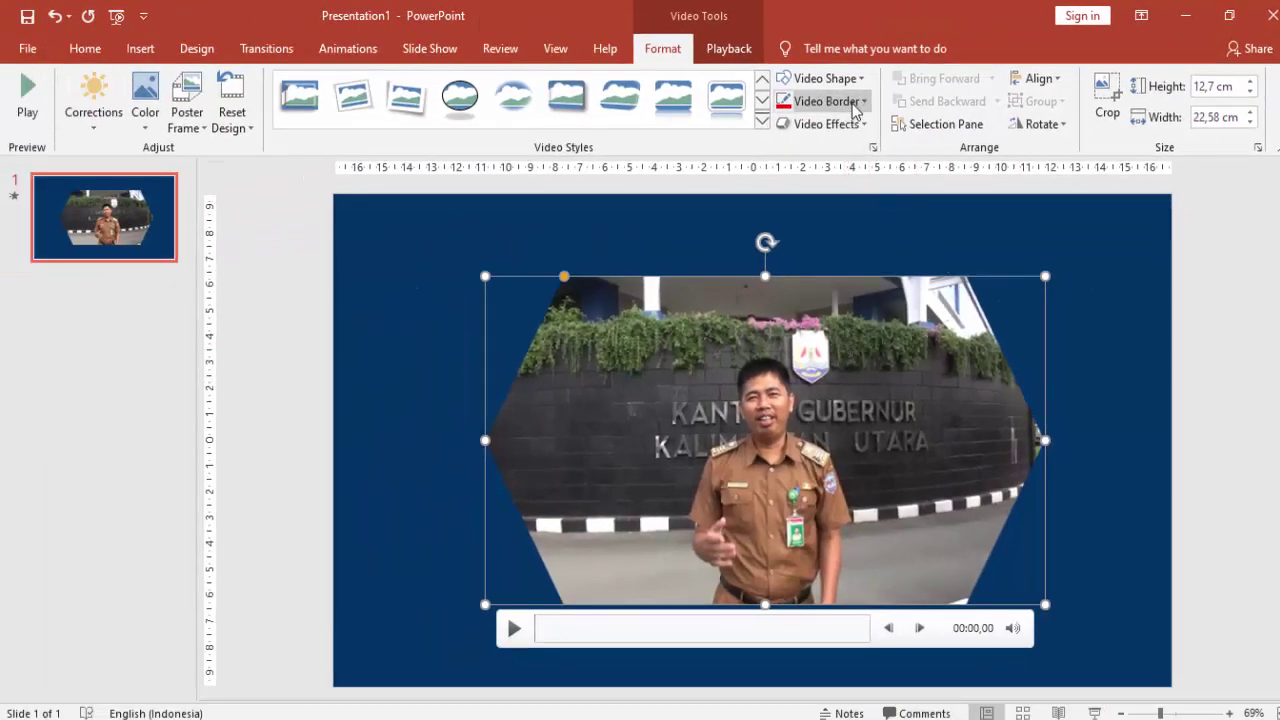
left_click(855, 104)
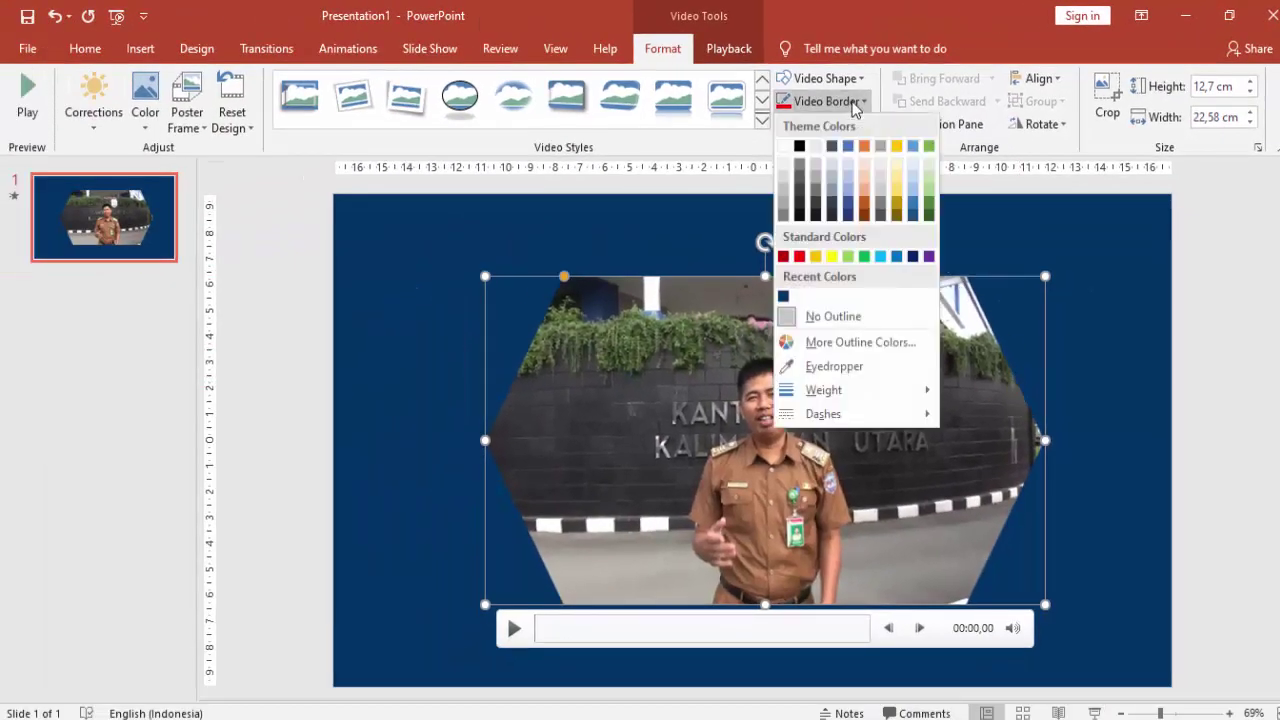
left_click(800, 256)
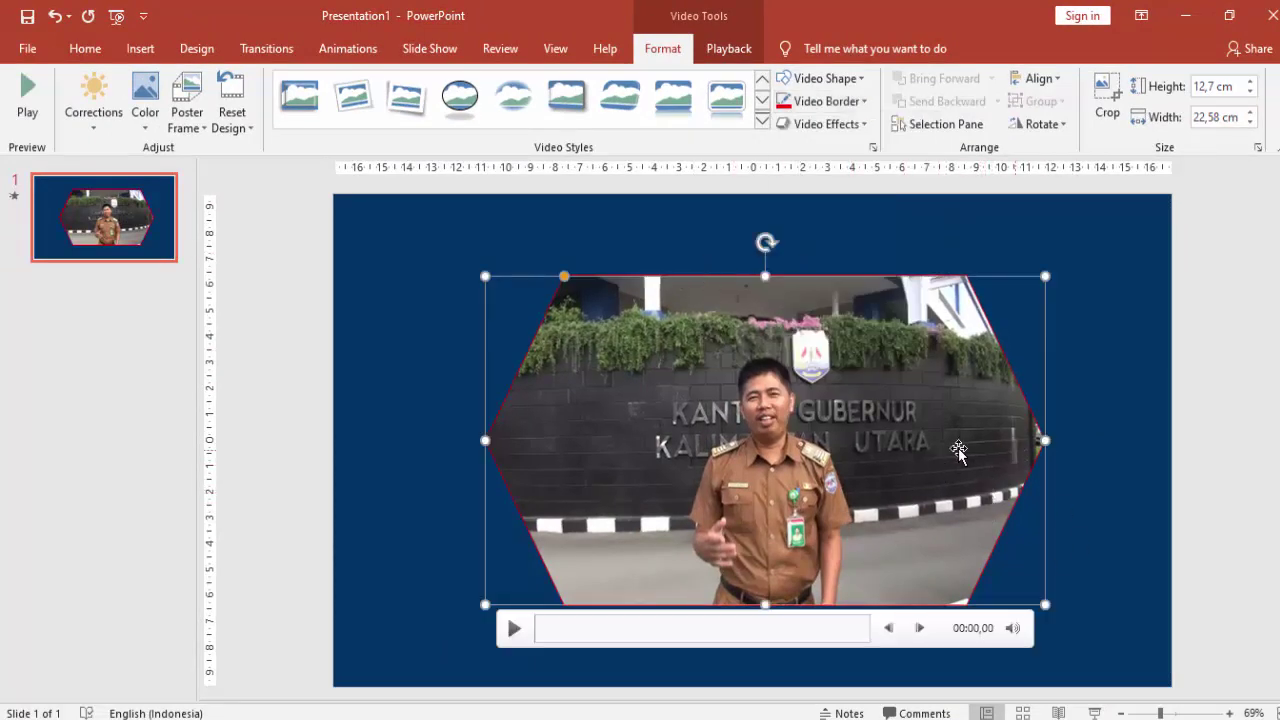
Step: Change the hexagon video's border from 0.75 pt to 5 pt width in yellow
right_click(963, 380)
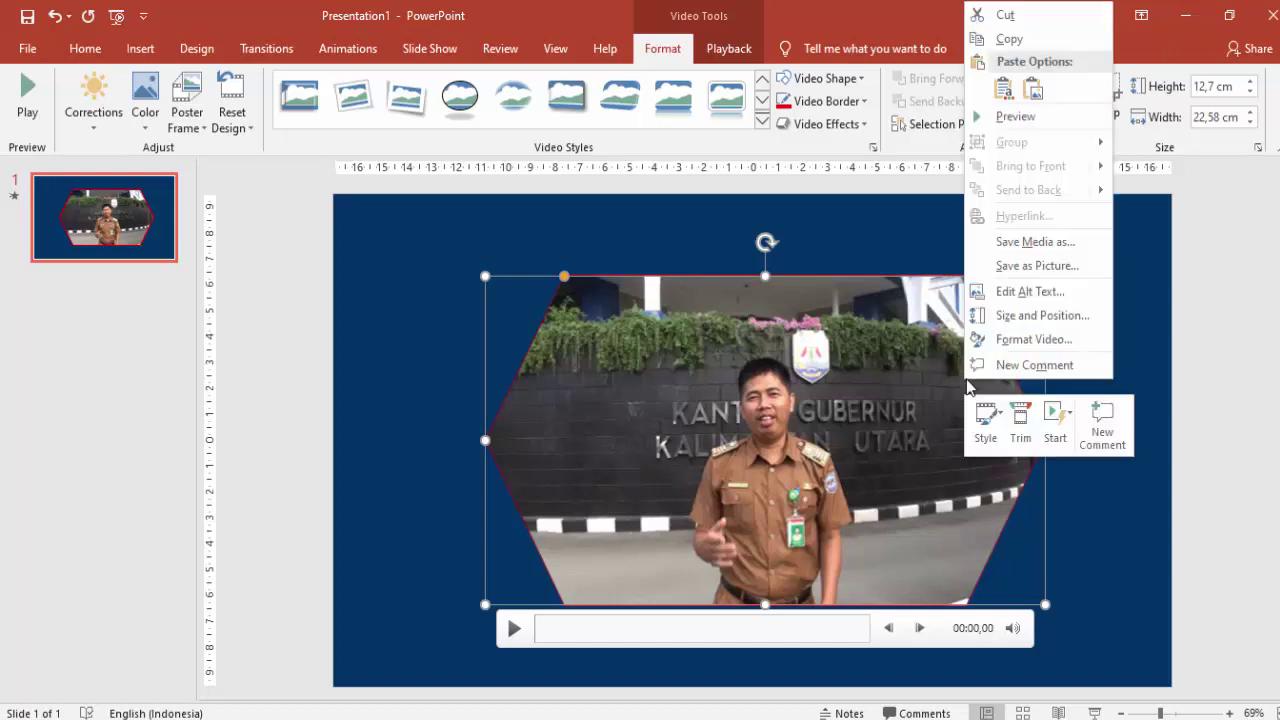
left_click(1012, 340)
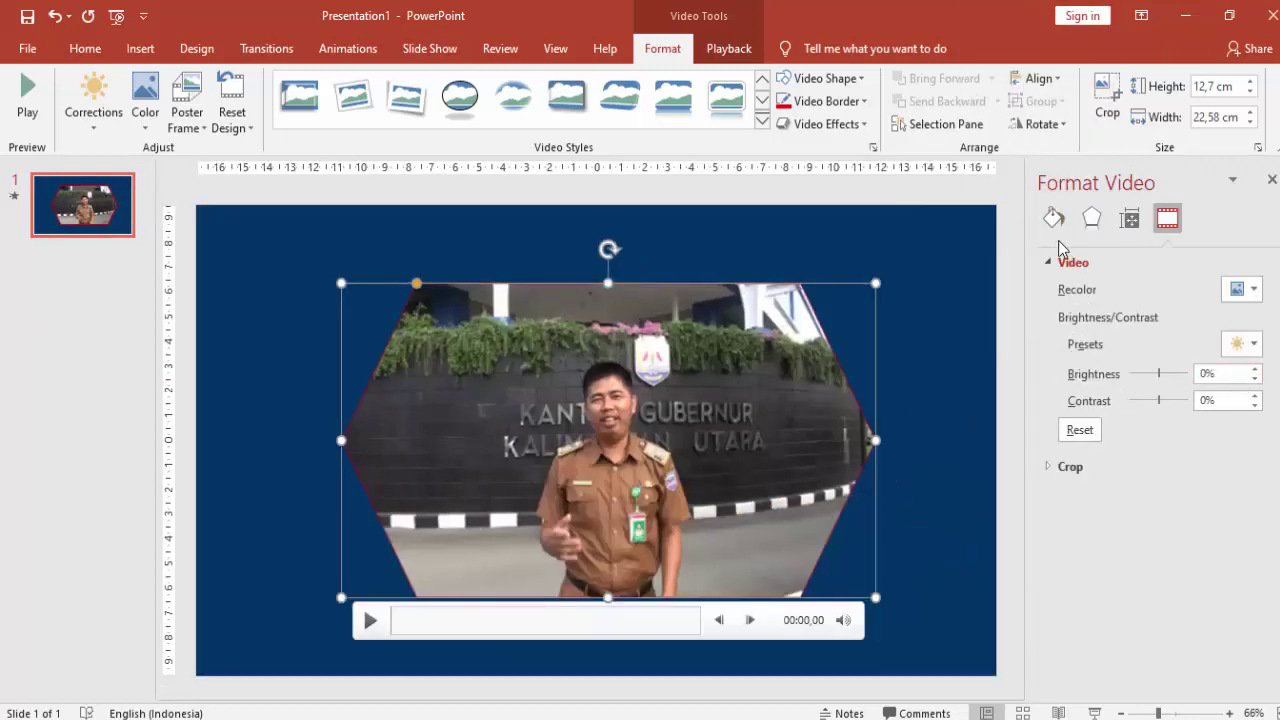
left_click(1054, 218)
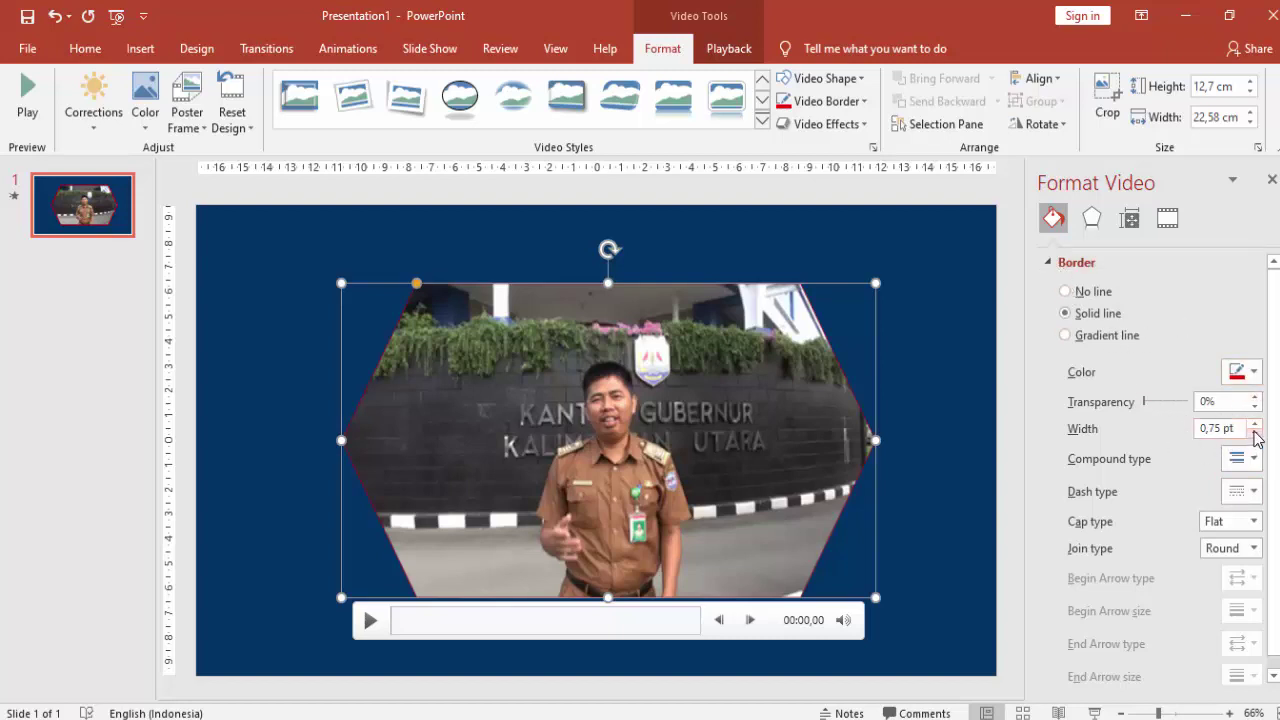
left_click(1241, 430)
left_click_drag(1237, 428, 1171, 441)
type("5")
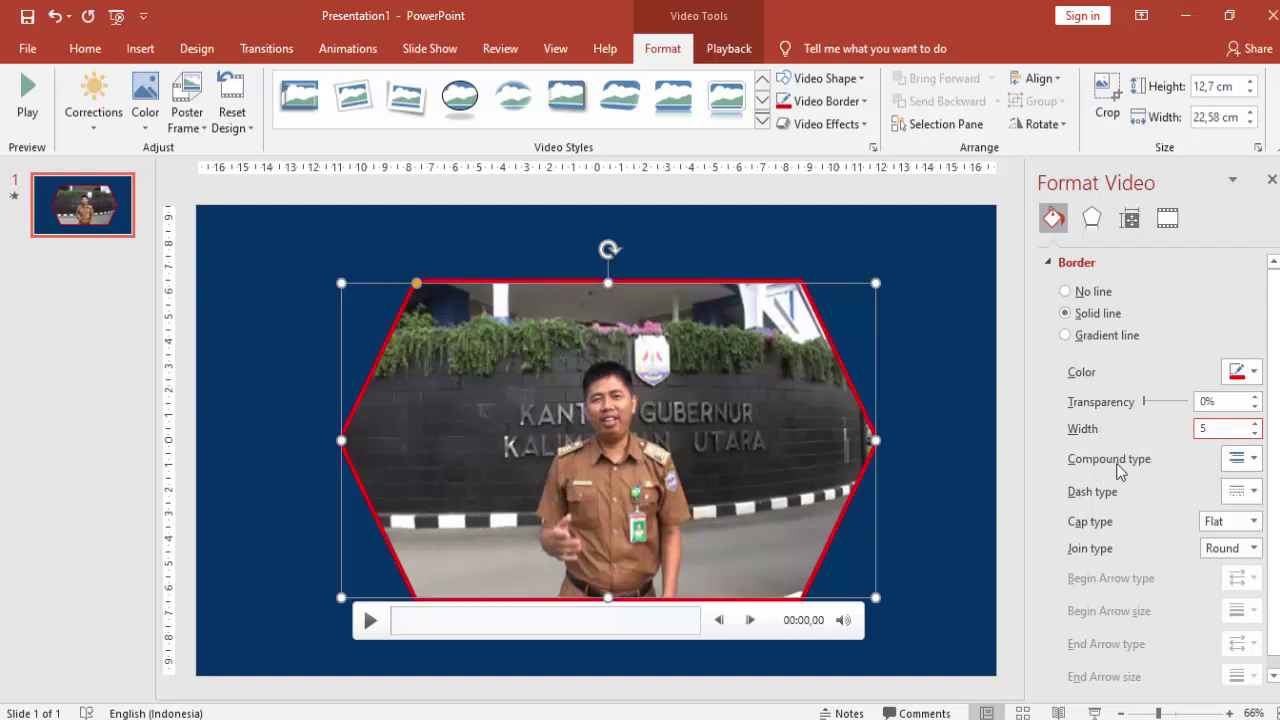
left_click(1240, 373)
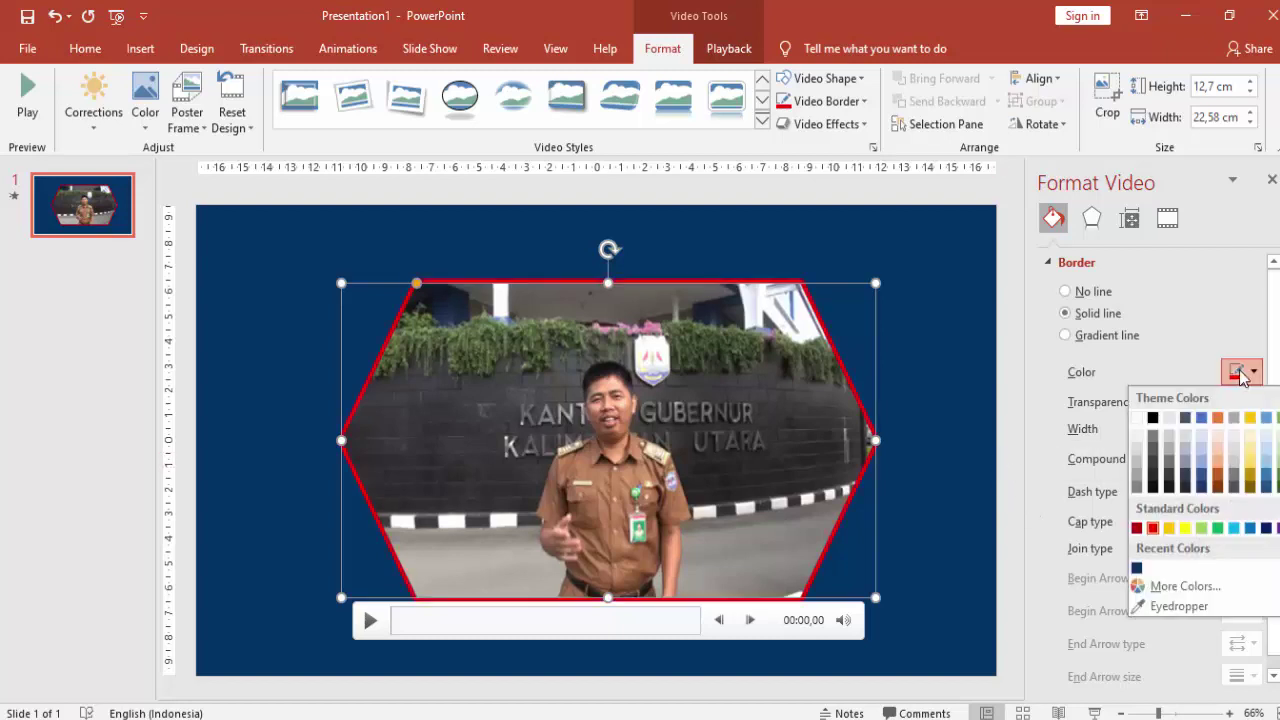
left_click(1184, 528)
left_click(970, 409)
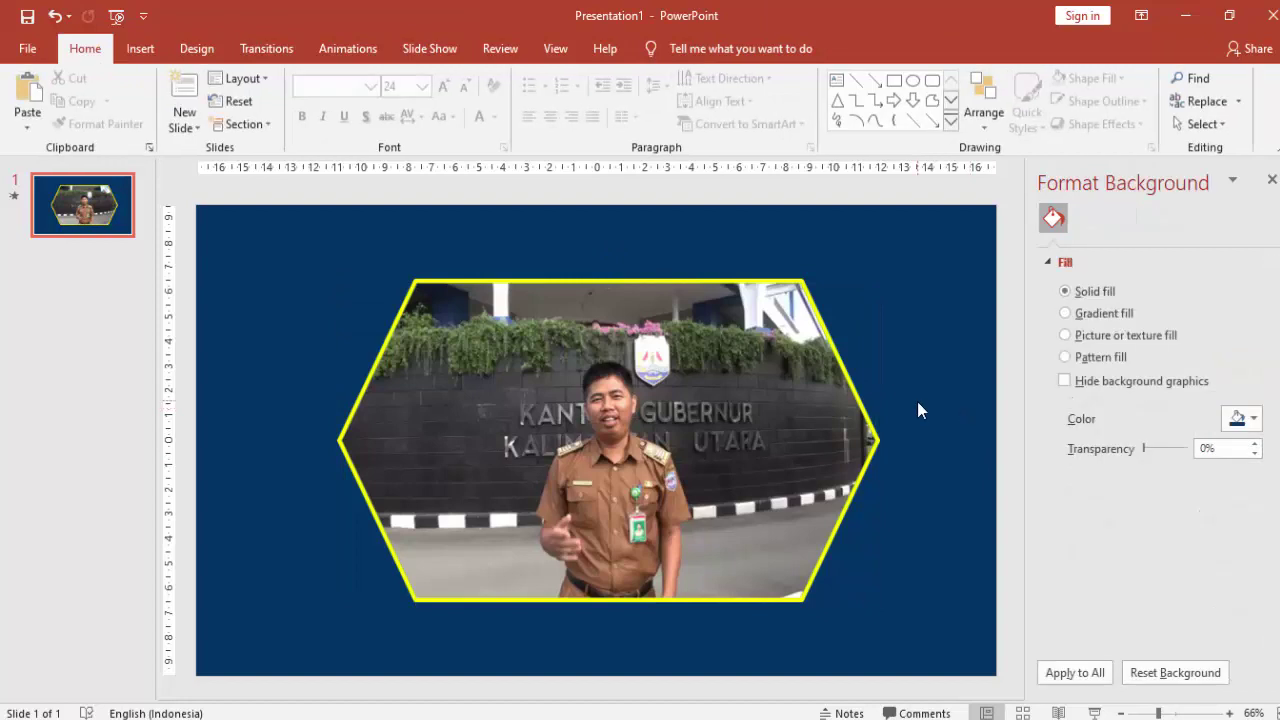
Step: Reshape the video into a Regular Pentagon after briefly trying a rounded-corner rectangle
left_click(816, 412)
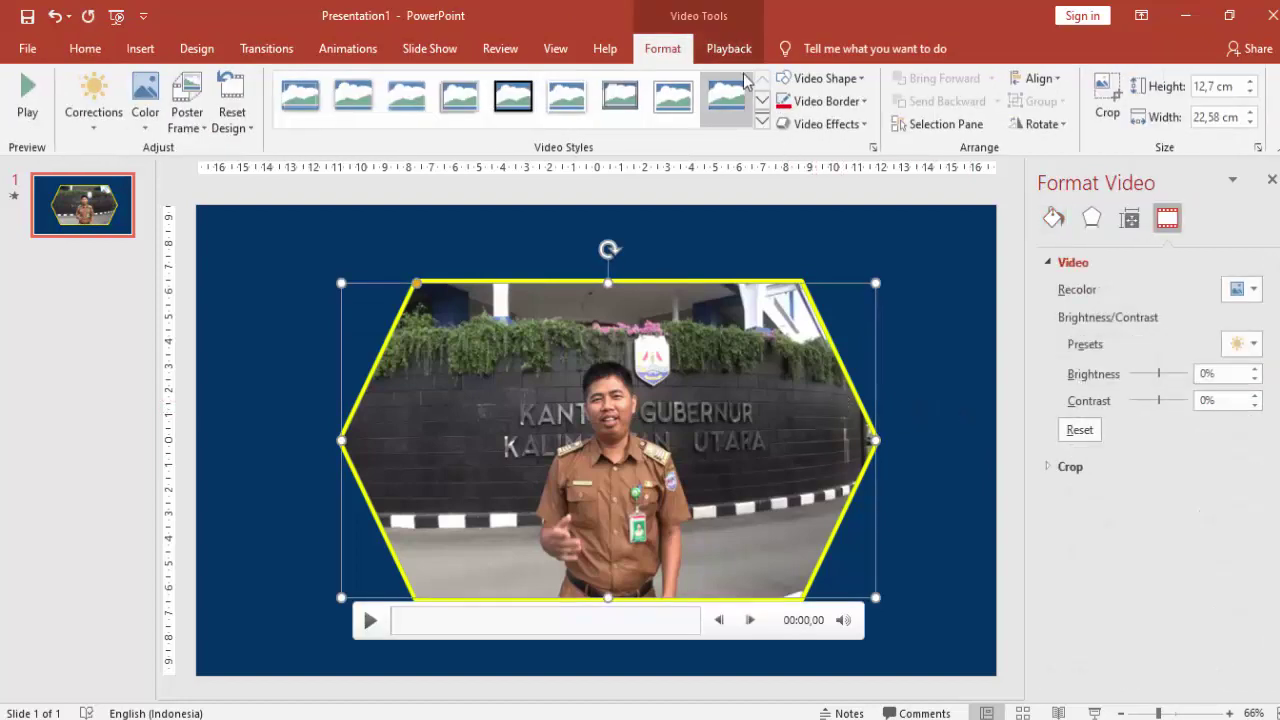
left_click(855, 78)
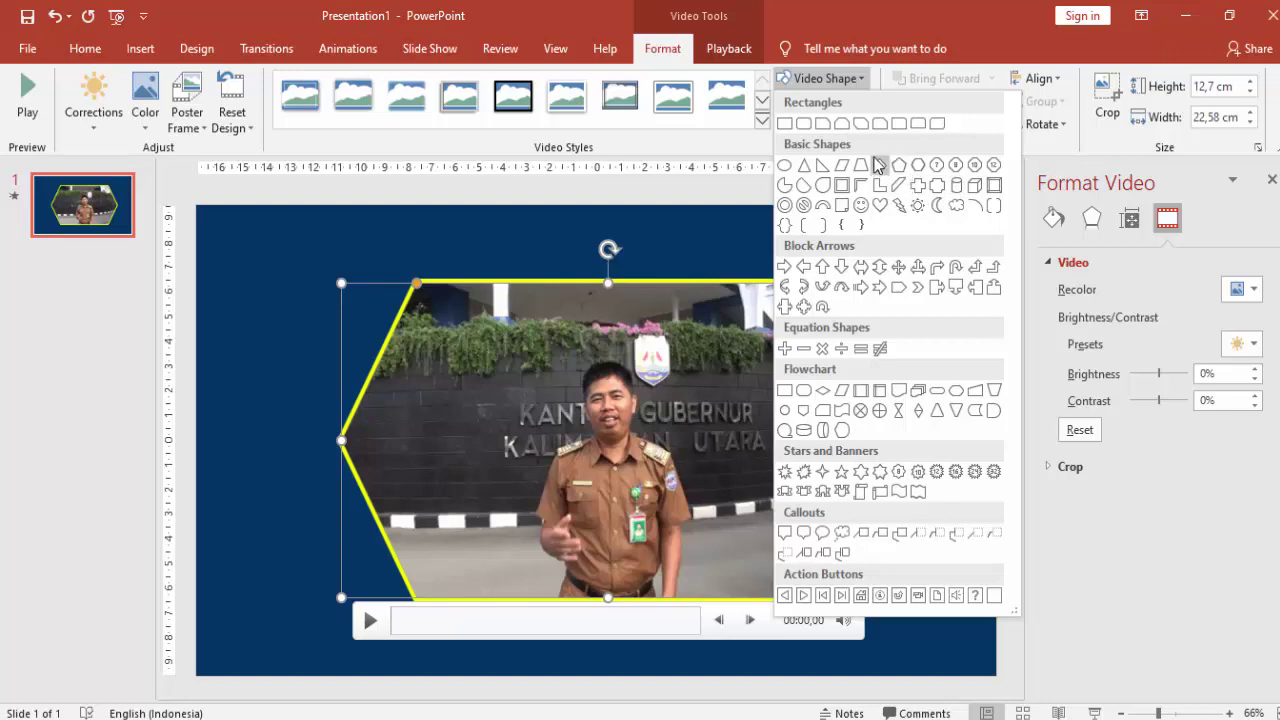
left_click(898, 123)
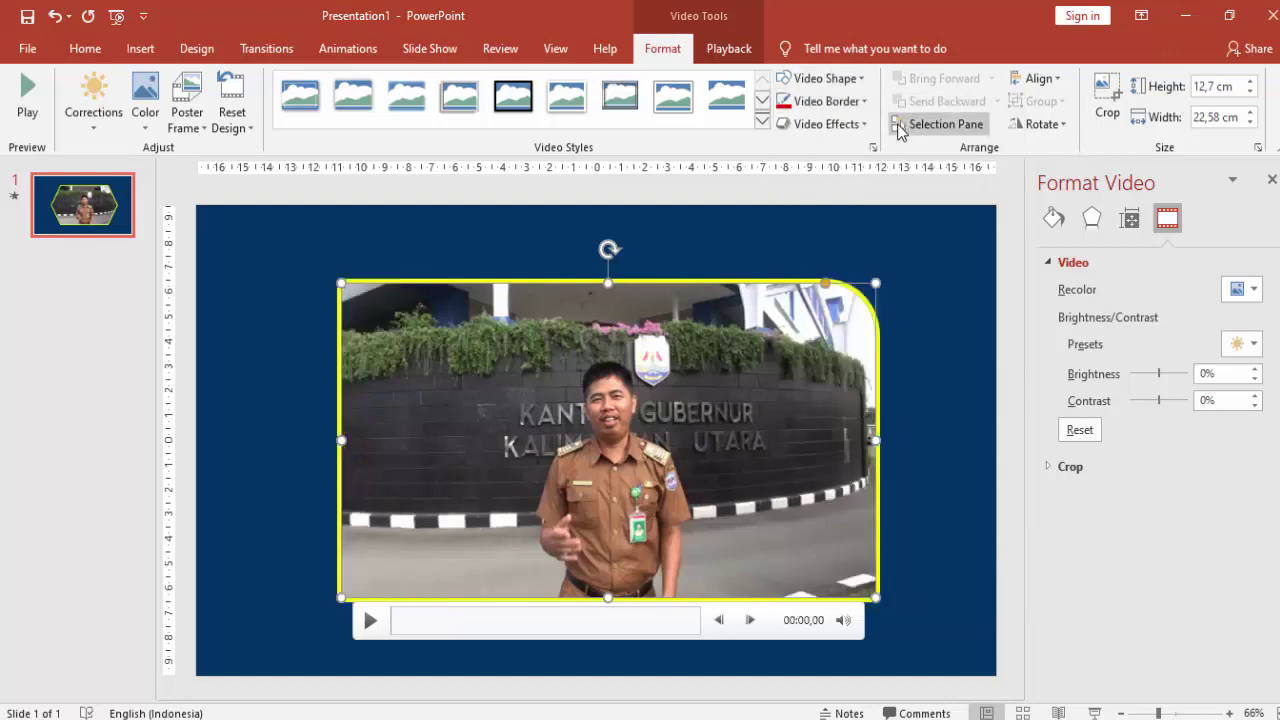
left_click(865, 82)
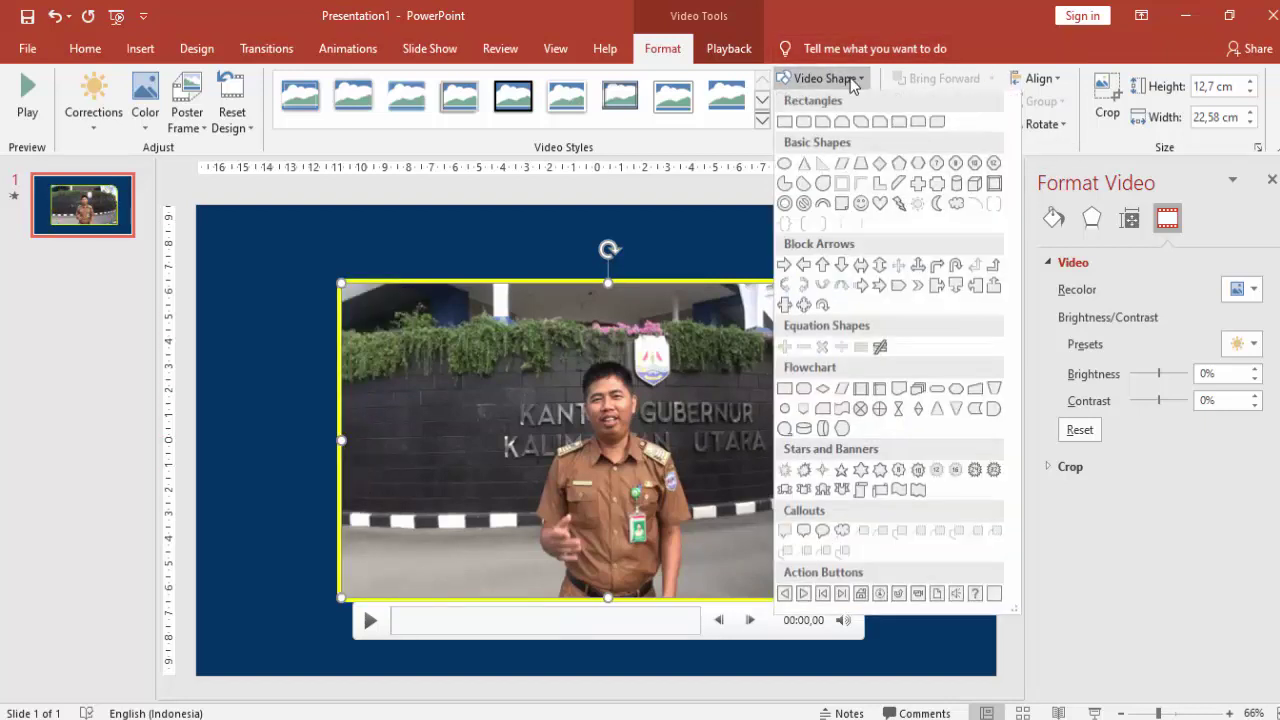
left_click(896, 165)
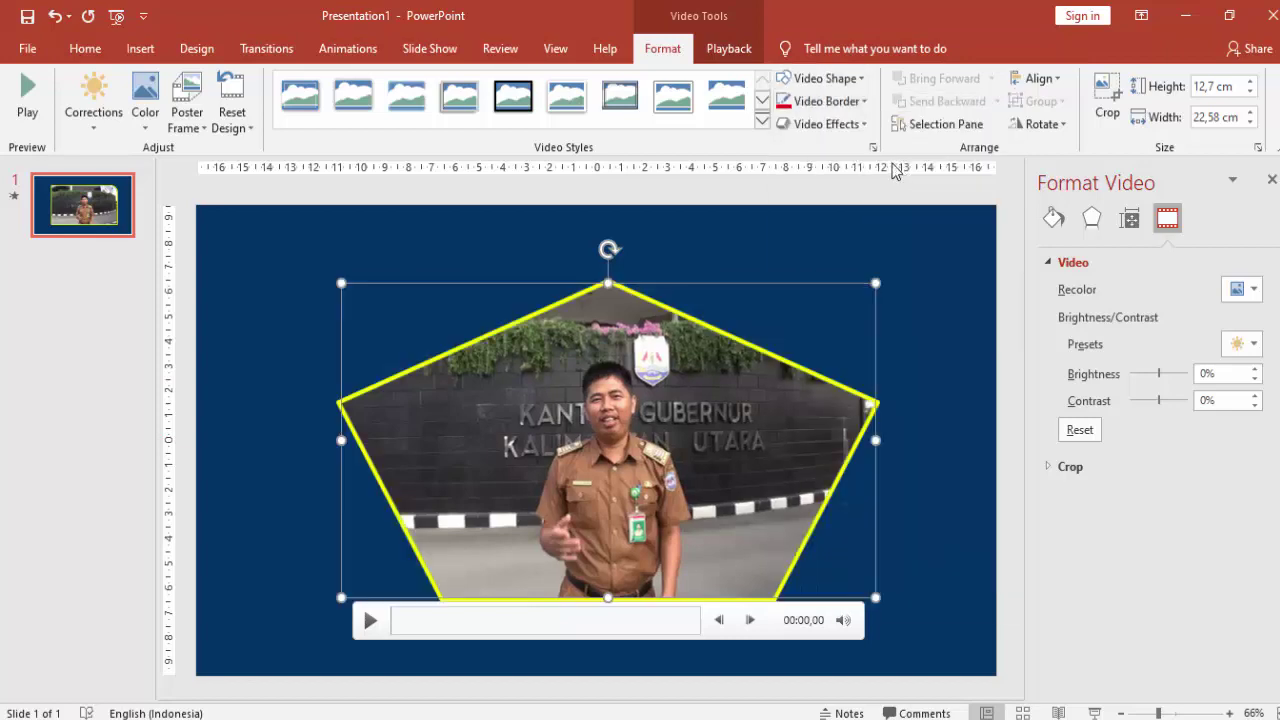
left_click(820, 78)
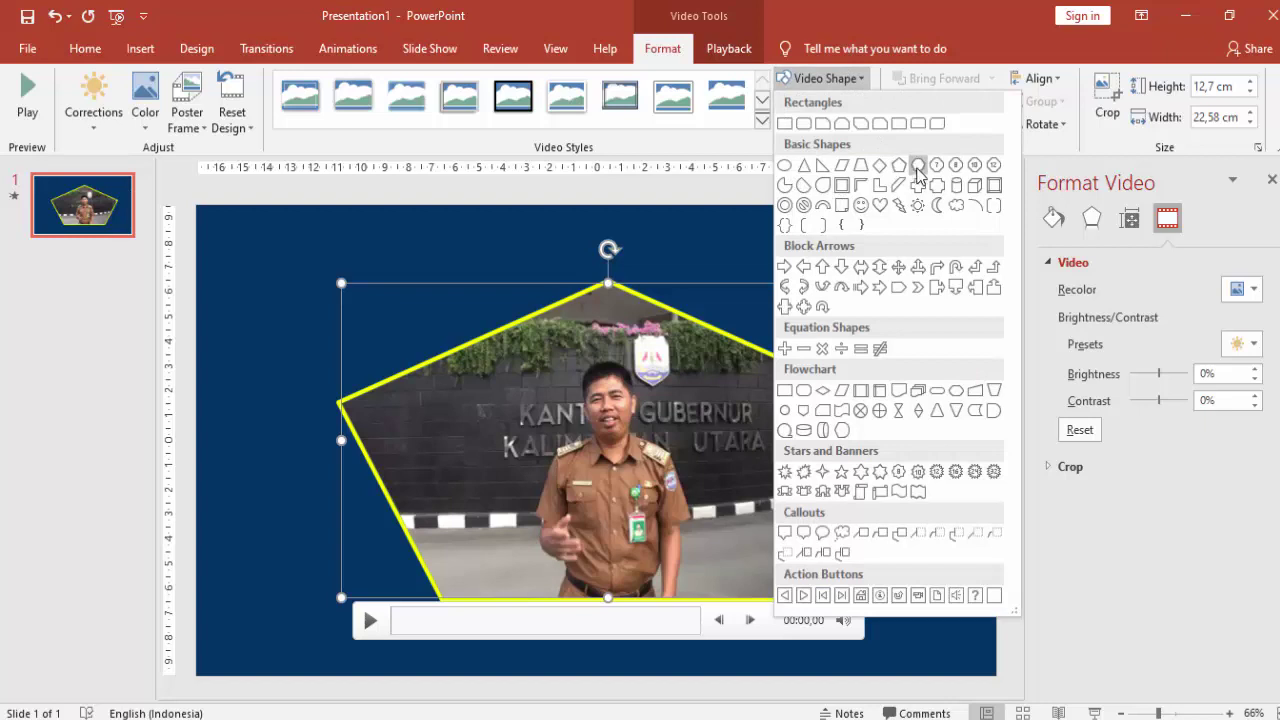
left_click(734, 385)
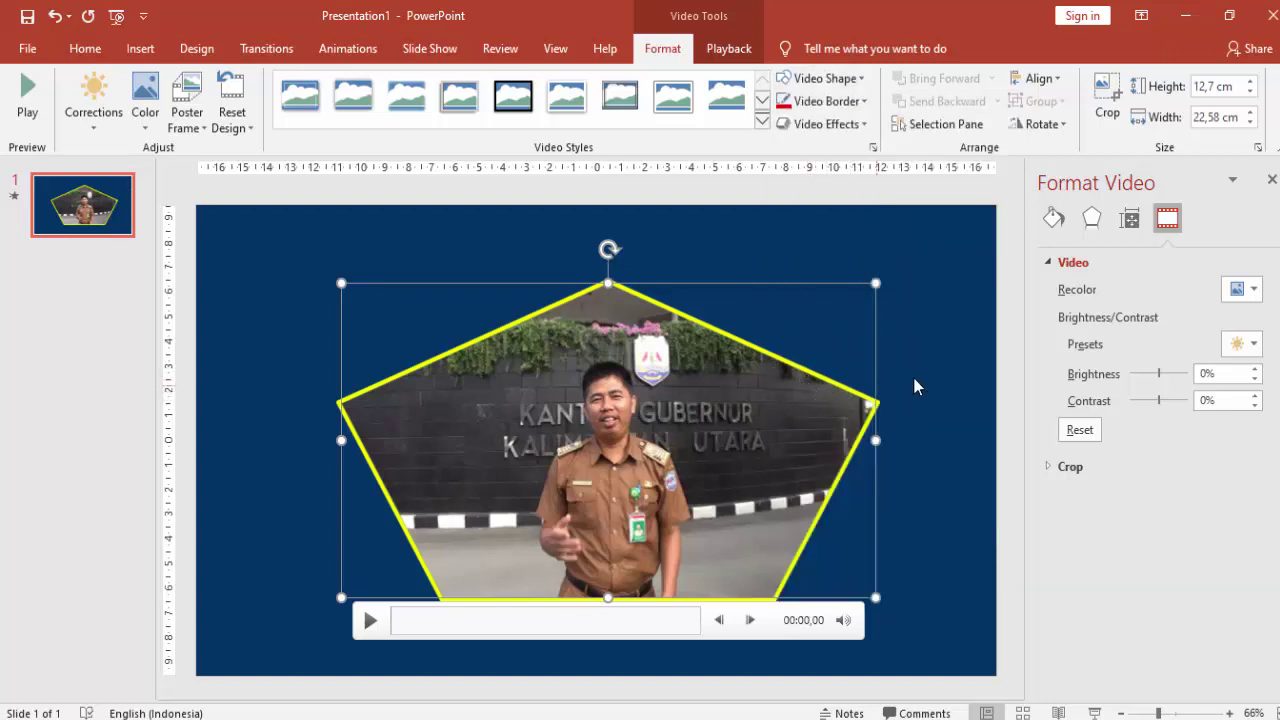
left_click(1063, 122)
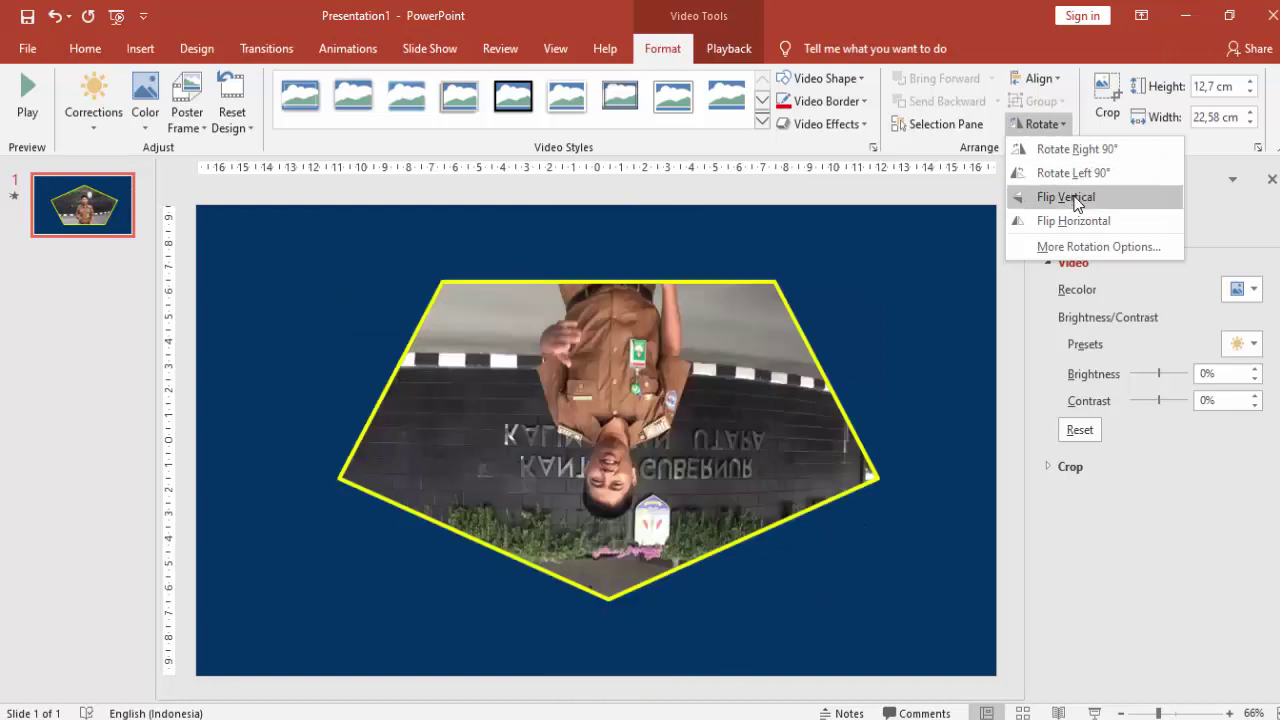
Step: Set the pentagon video's rotation to -13° with the Format Video rotation spinner
left_click(1090, 247)
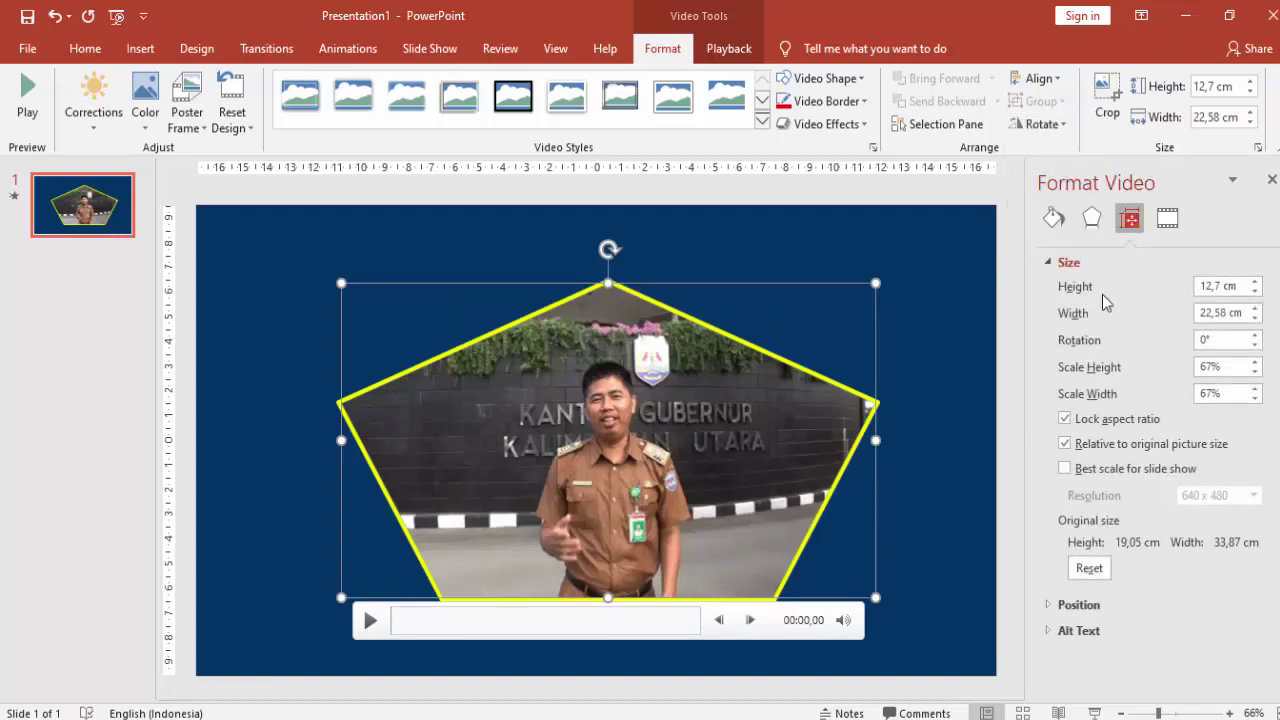
left_click_drag(1227, 341, 1200, 342)
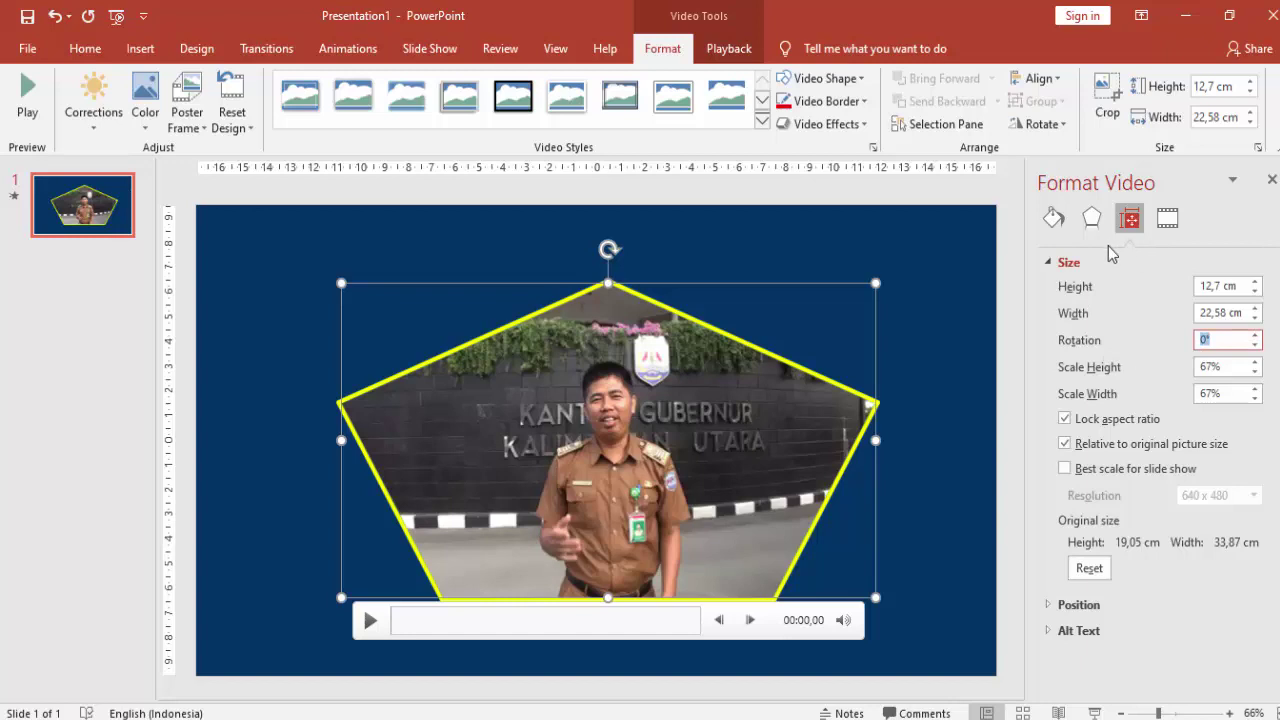
left_click(1256, 336)
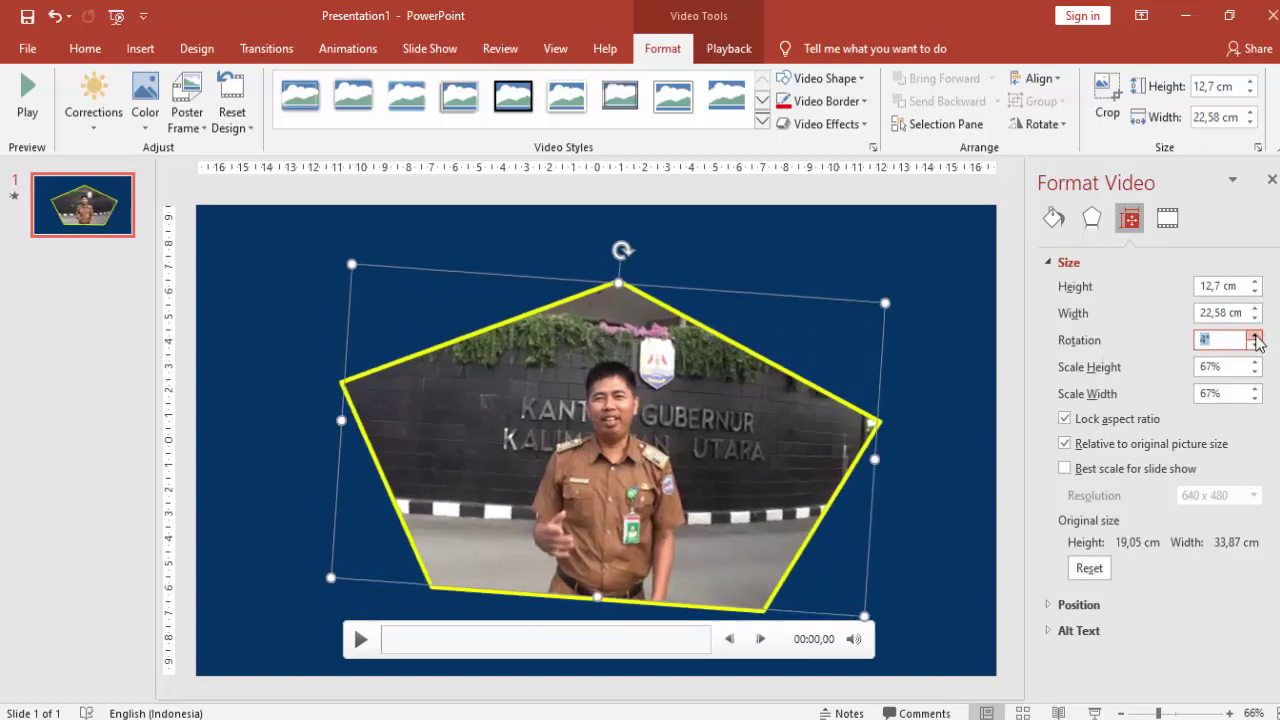
left_click(1256, 347)
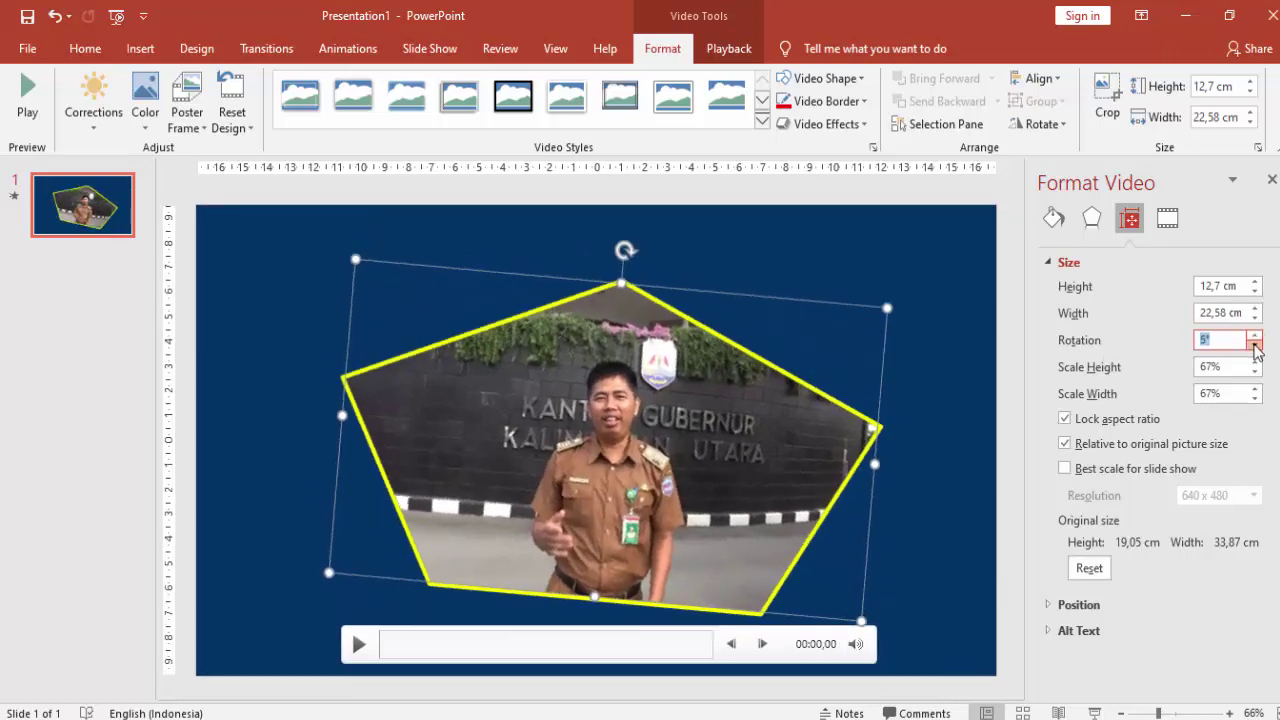
left_click(1256, 347)
left_click(1256, 347)
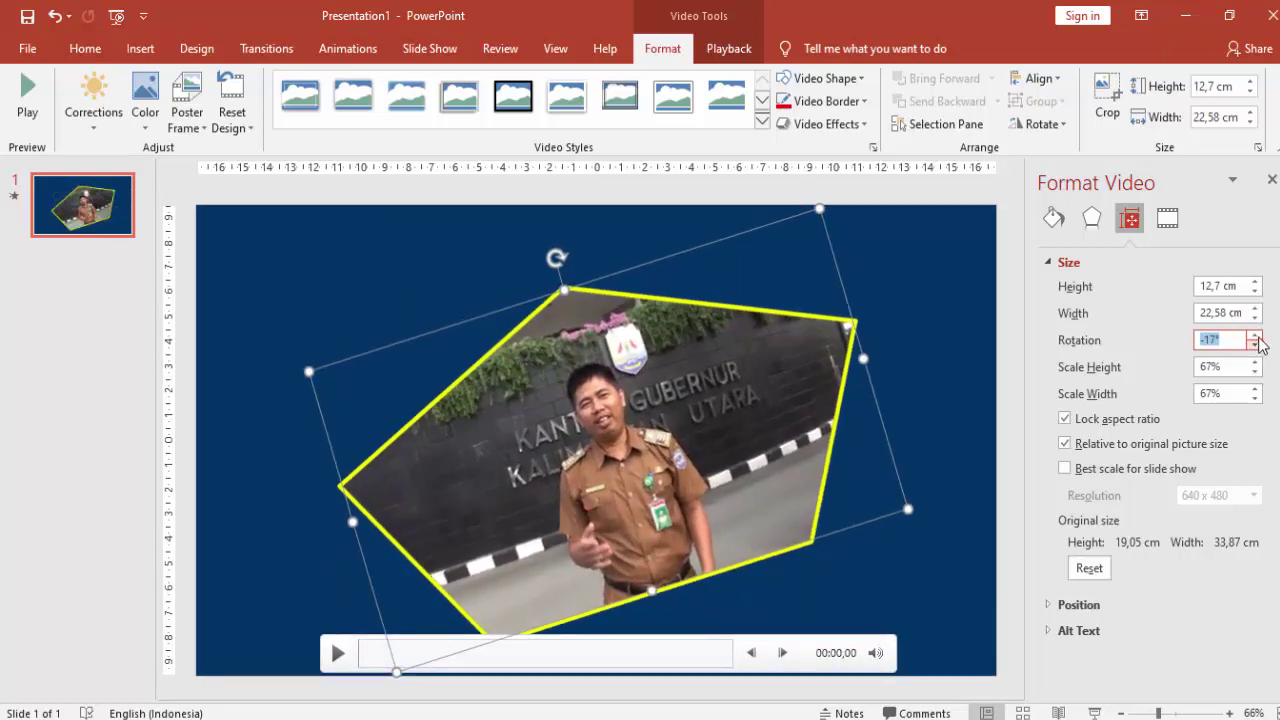
left_click(1256, 346)
left_click(1257, 345)
left_click(1257, 338)
left_click(1257, 338)
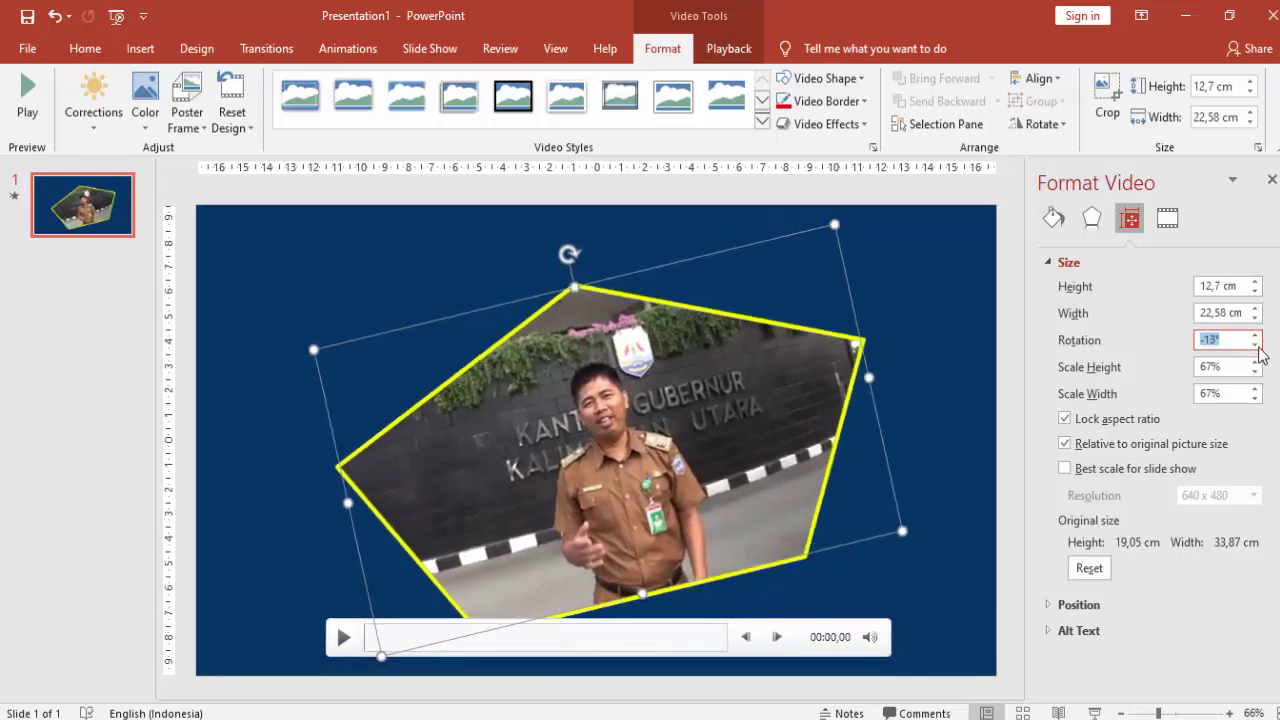
left_click(966, 335)
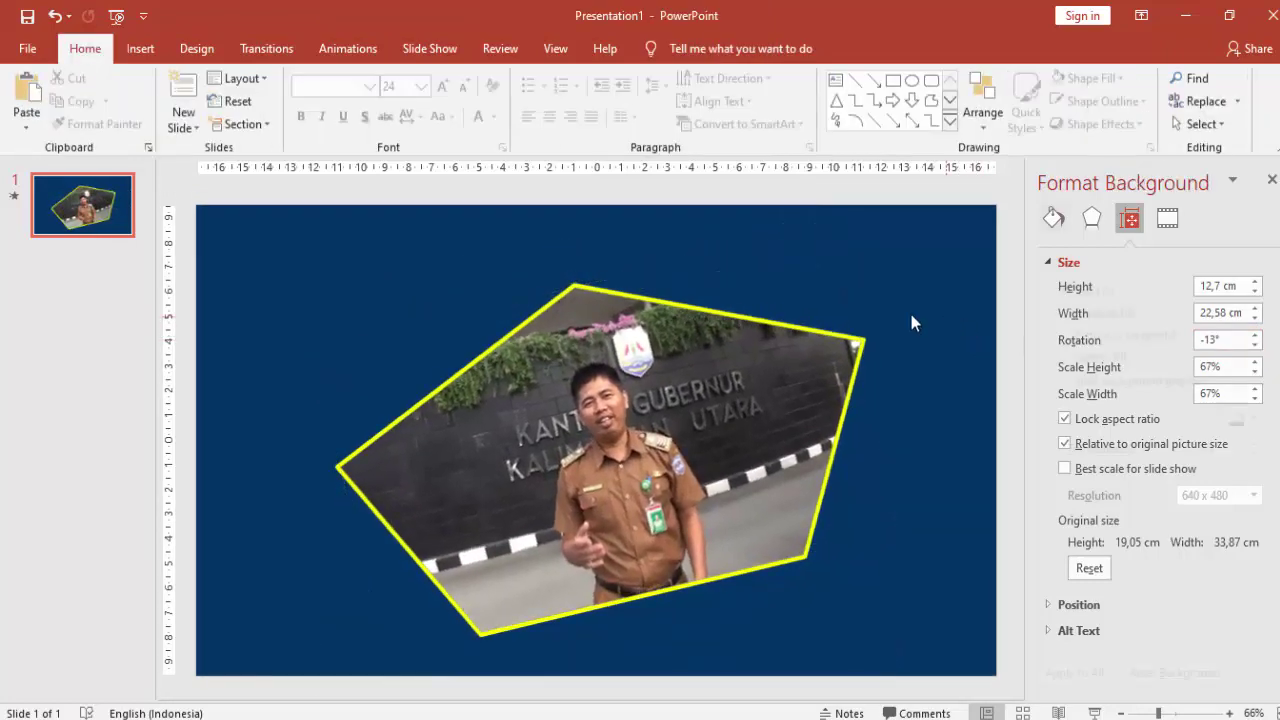
Step: Shrink the pentagon video to 8.39 cm tall and move it to the upper left
left_click(813, 376)
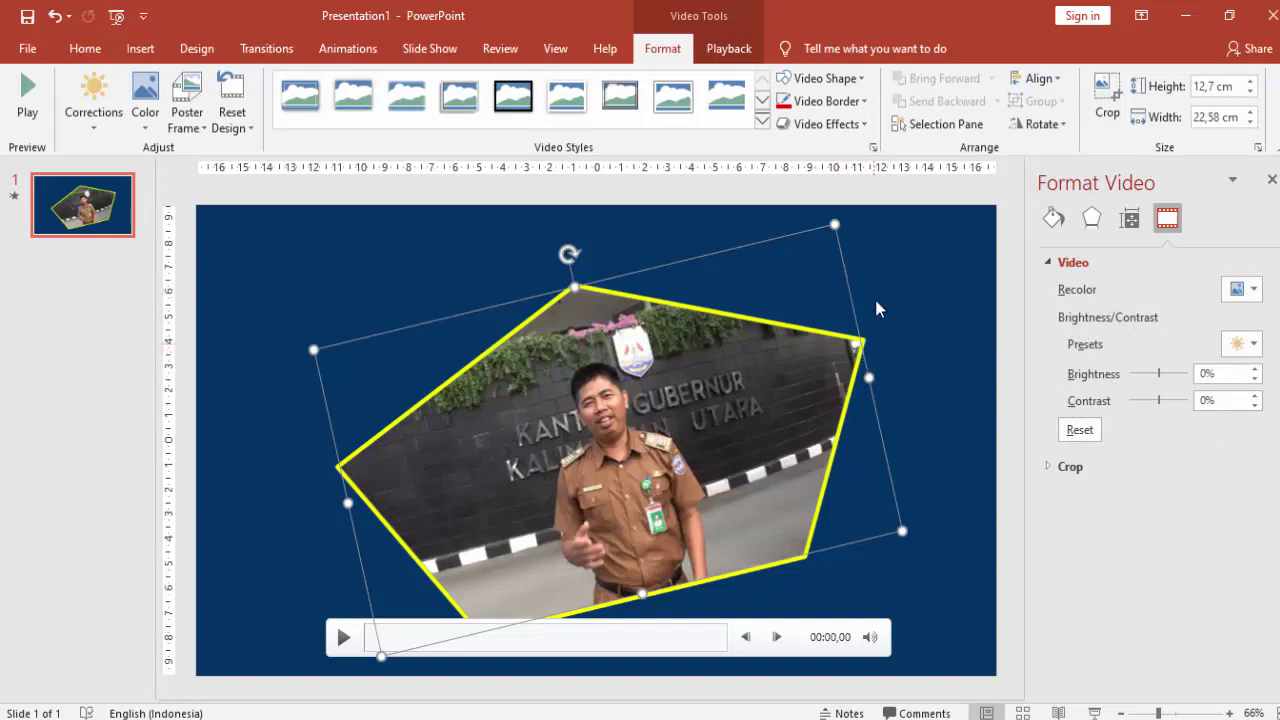
left_click_drag(840, 226, 772, 288)
left_click_drag(762, 358, 637, 268)
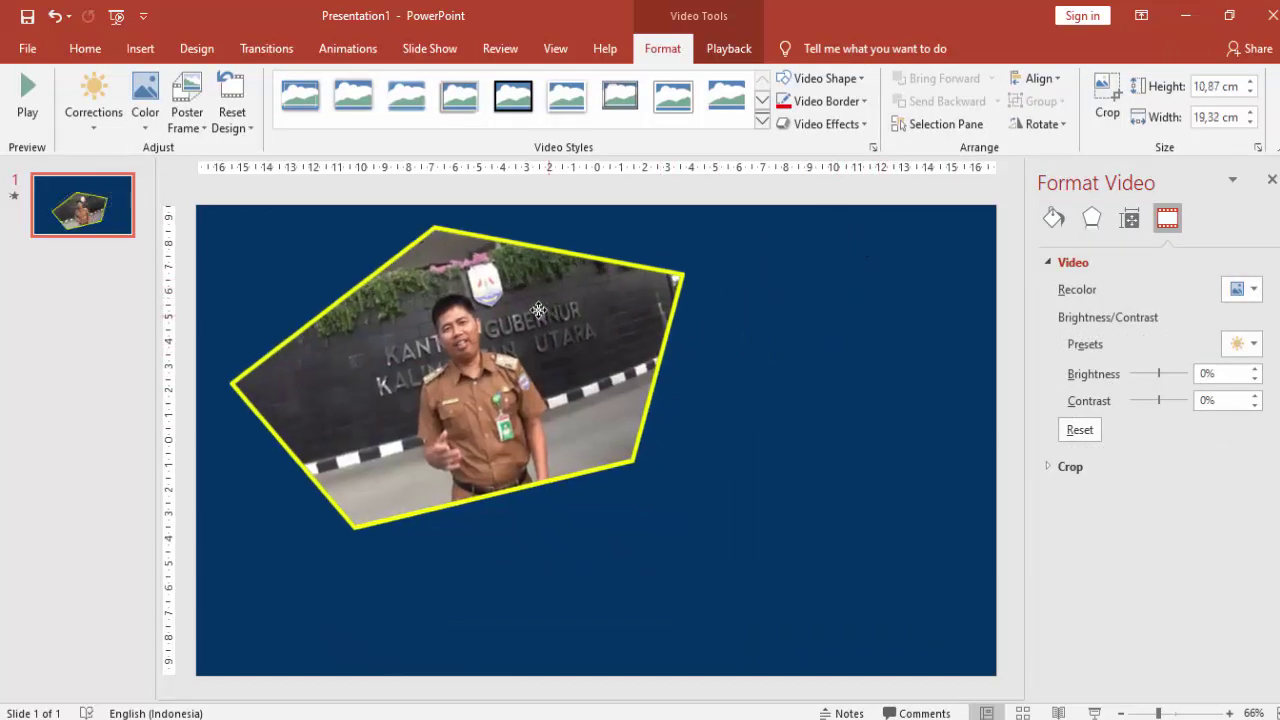
left_click_drag(644, 196, 576, 261)
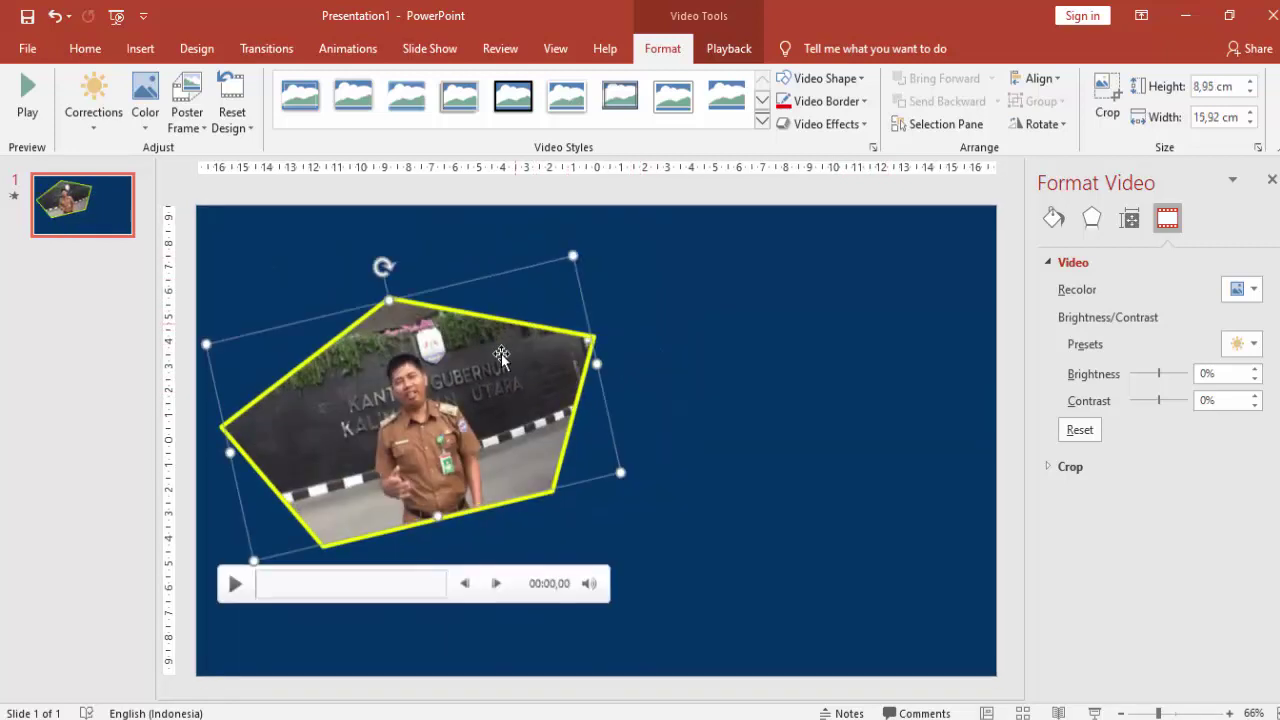
left_click_drag(490, 352, 503, 318)
mouse_move(597, 211)
left_mouse_down()
mouse_move(556, 236)
mouse_move(926, 238)
left_mouse_up()
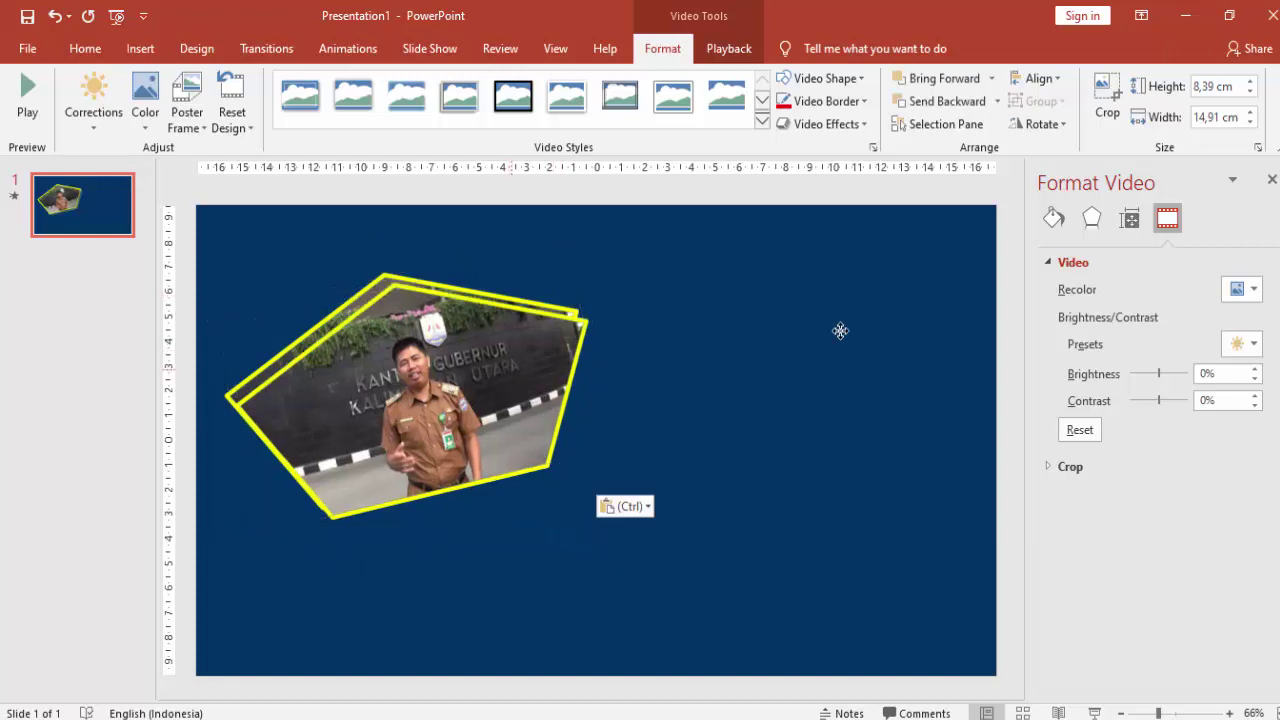
Step: Add a right copy tilted the opposite way and a smaller upright copy at bottom centre
left_click_drag(760, 212, 843, 232)
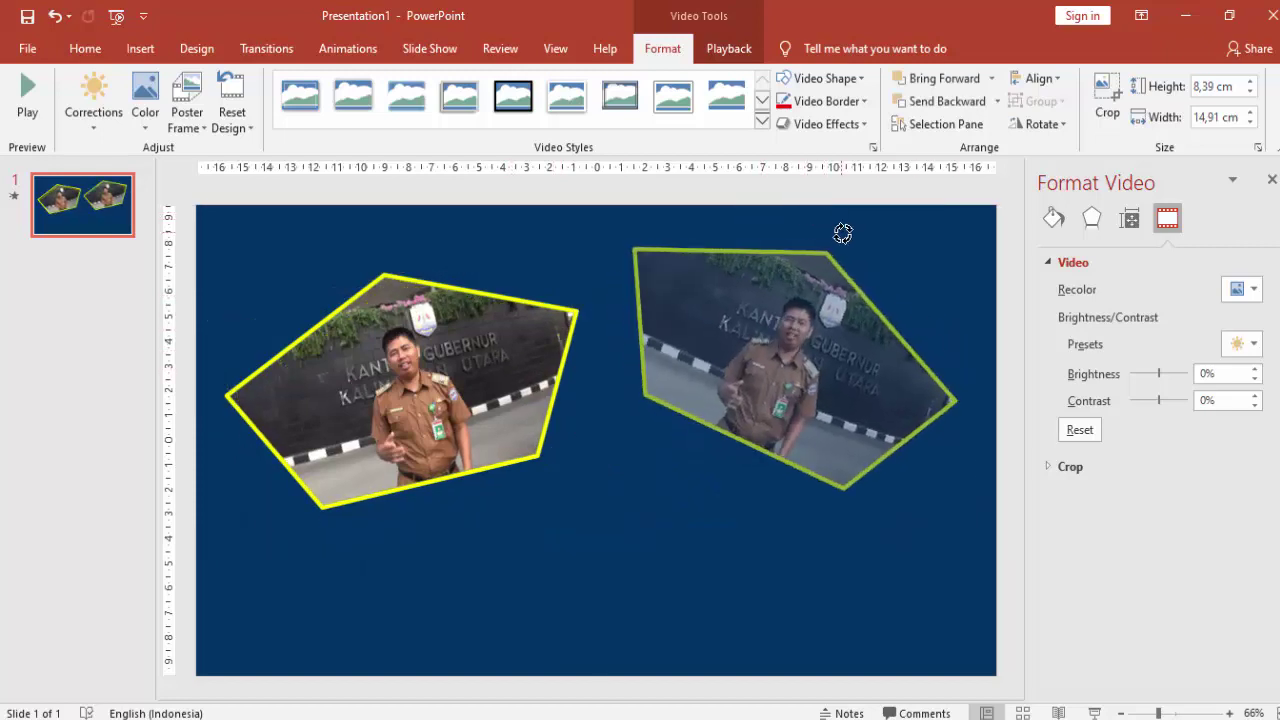
left_click_drag(800, 340, 768, 357)
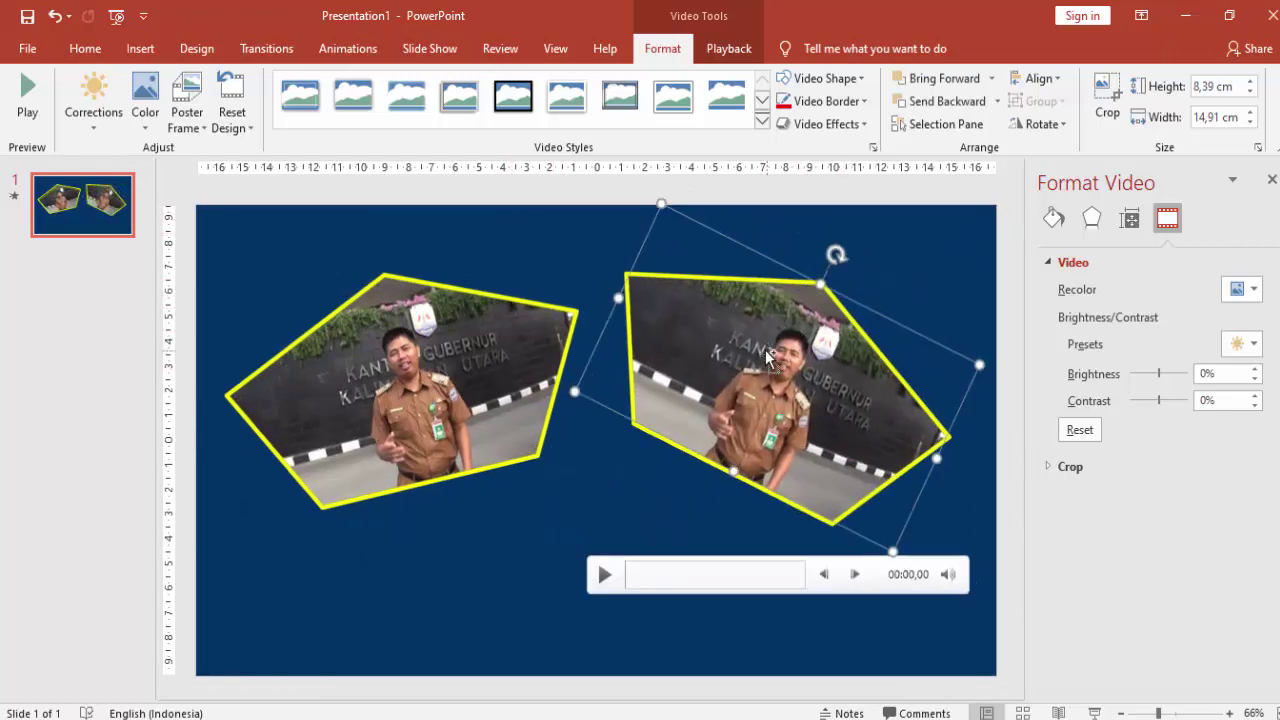
key("ctrl+v")
left_click_drag(532, 348, 693, 460)
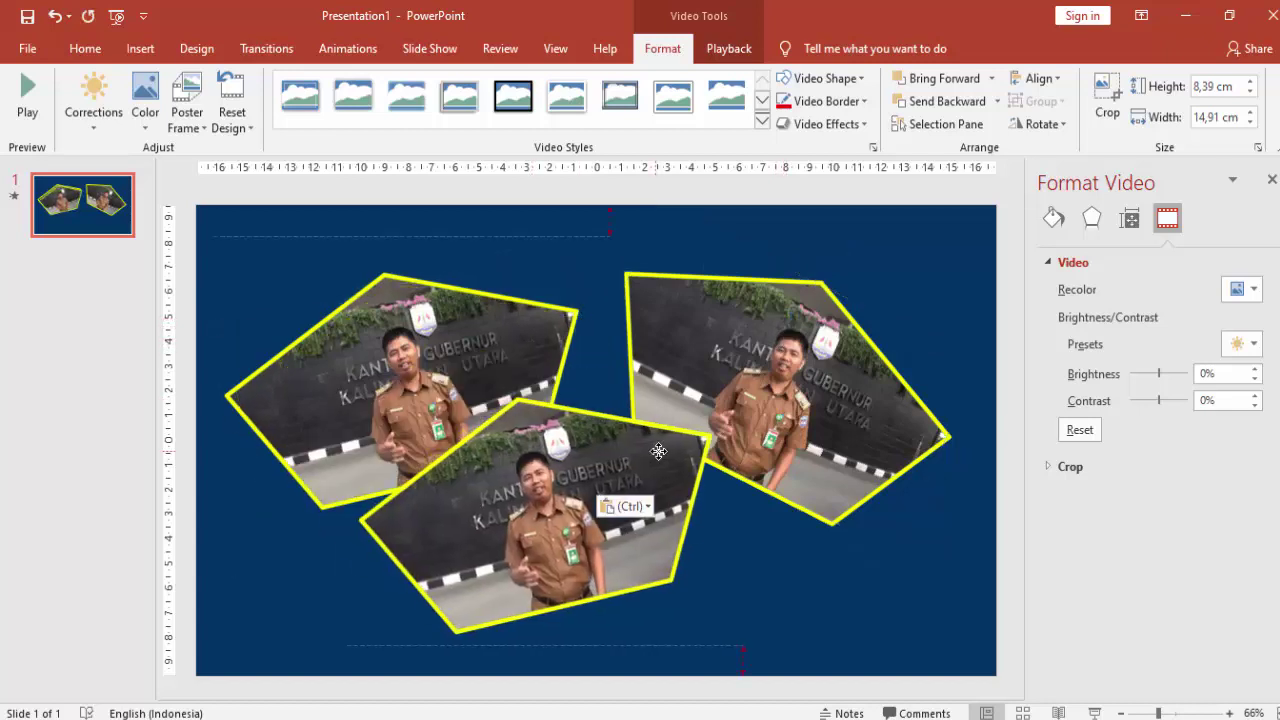
left_click_drag(546, 386, 545, 430)
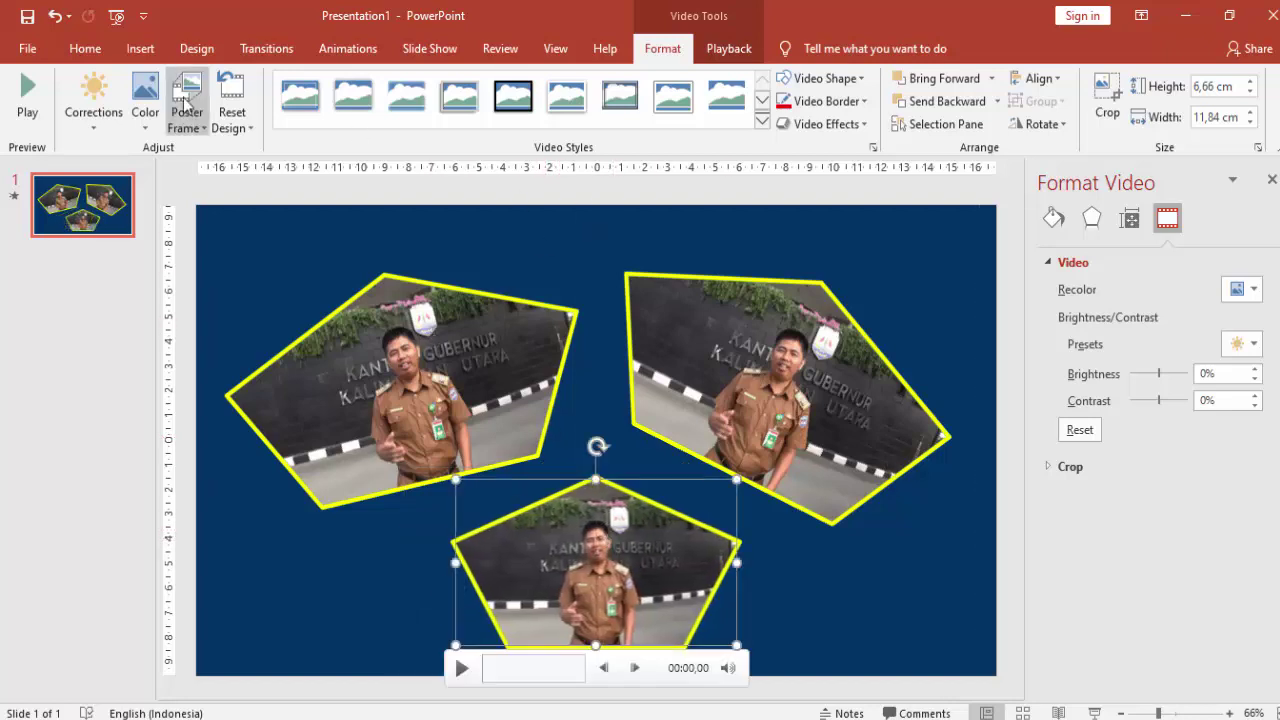
left_click(775, 355)
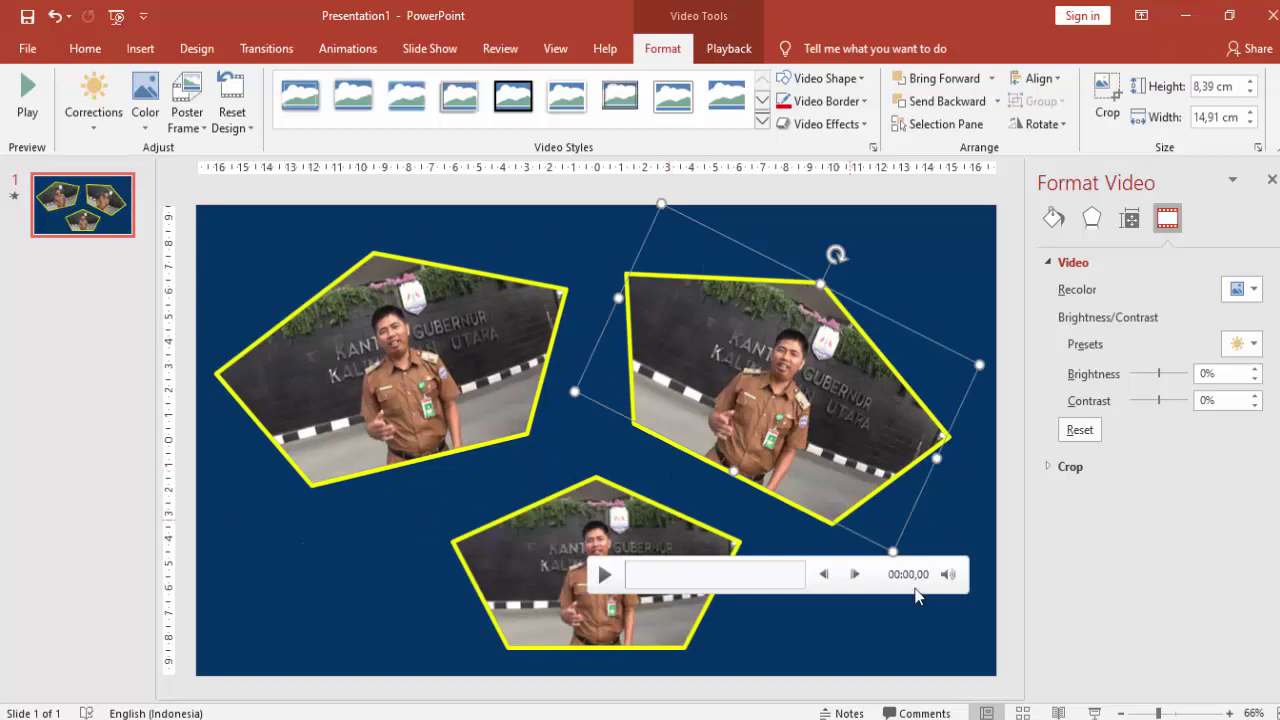
left_click(1095, 713)
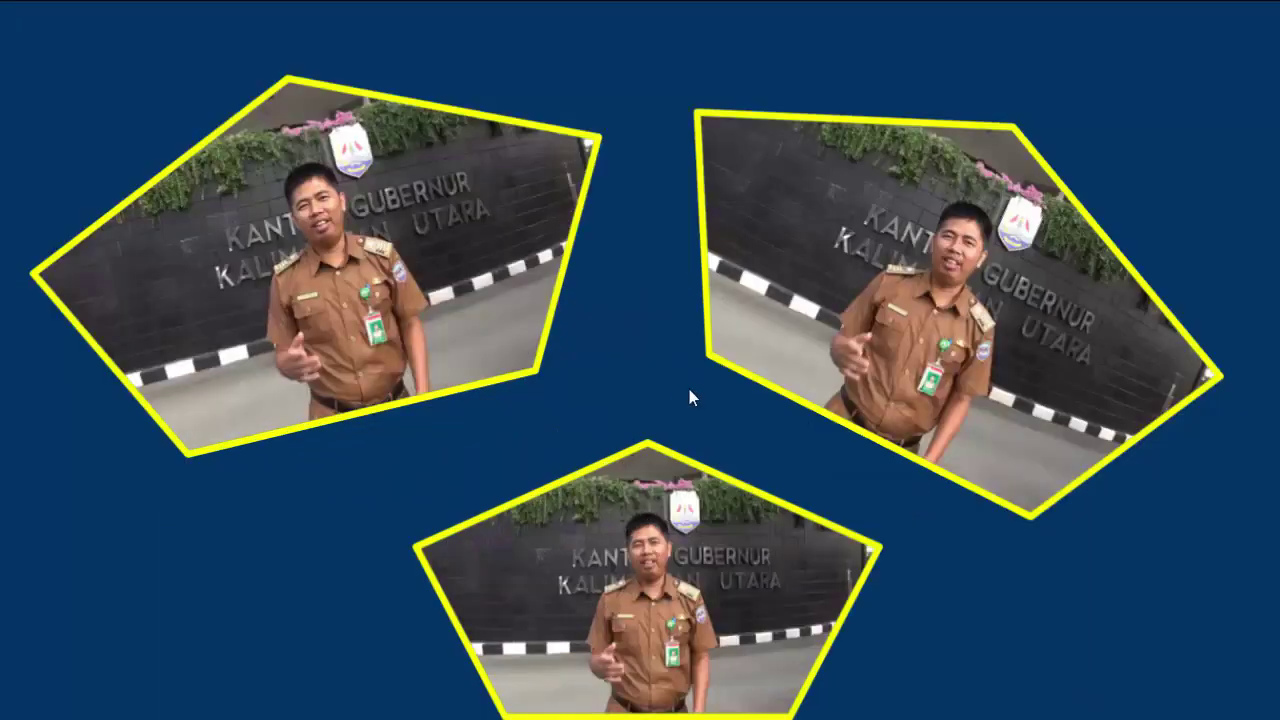
left_click(197, 334)
left_click(950, 330)
left_click(520, 668)
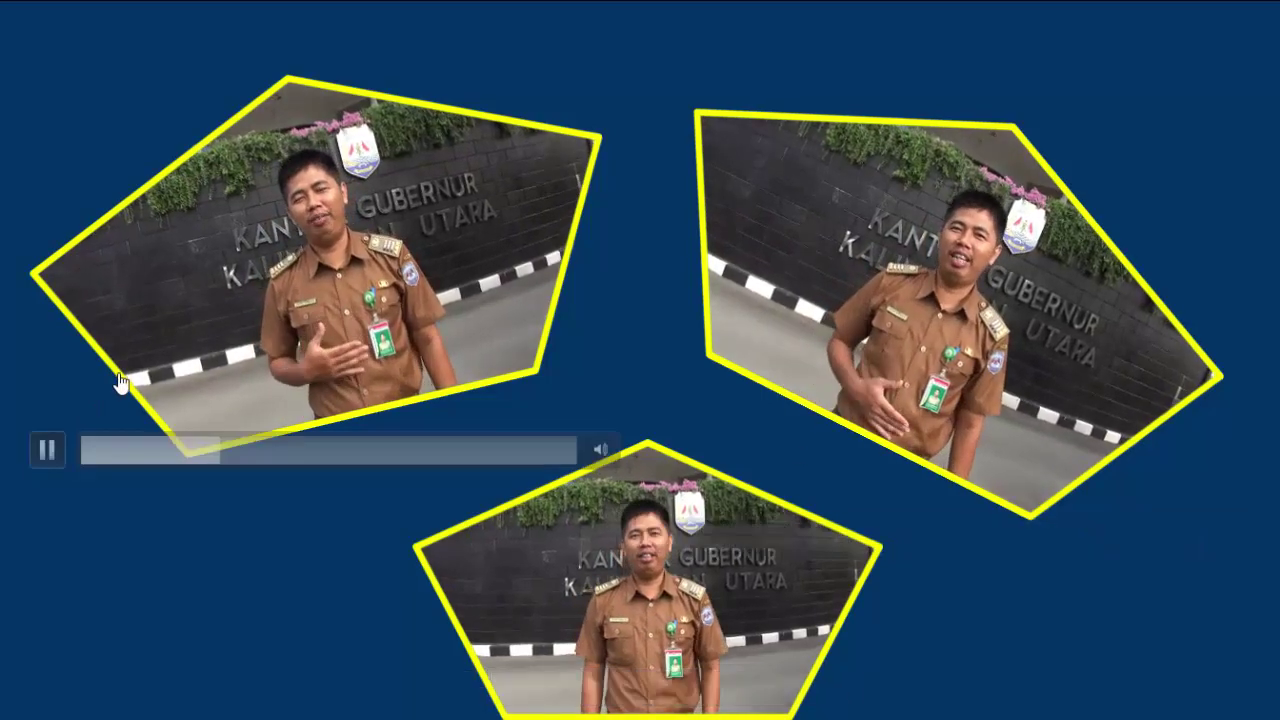
left_click(46, 449)
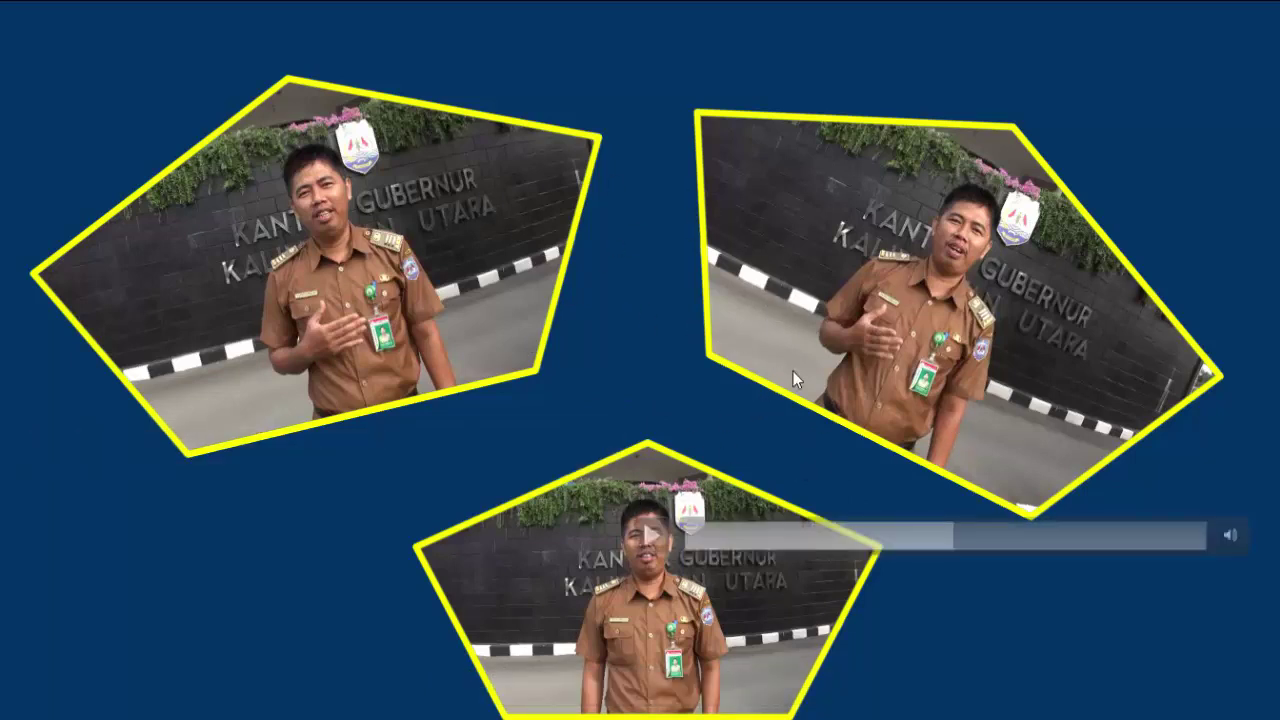
key("Escape")
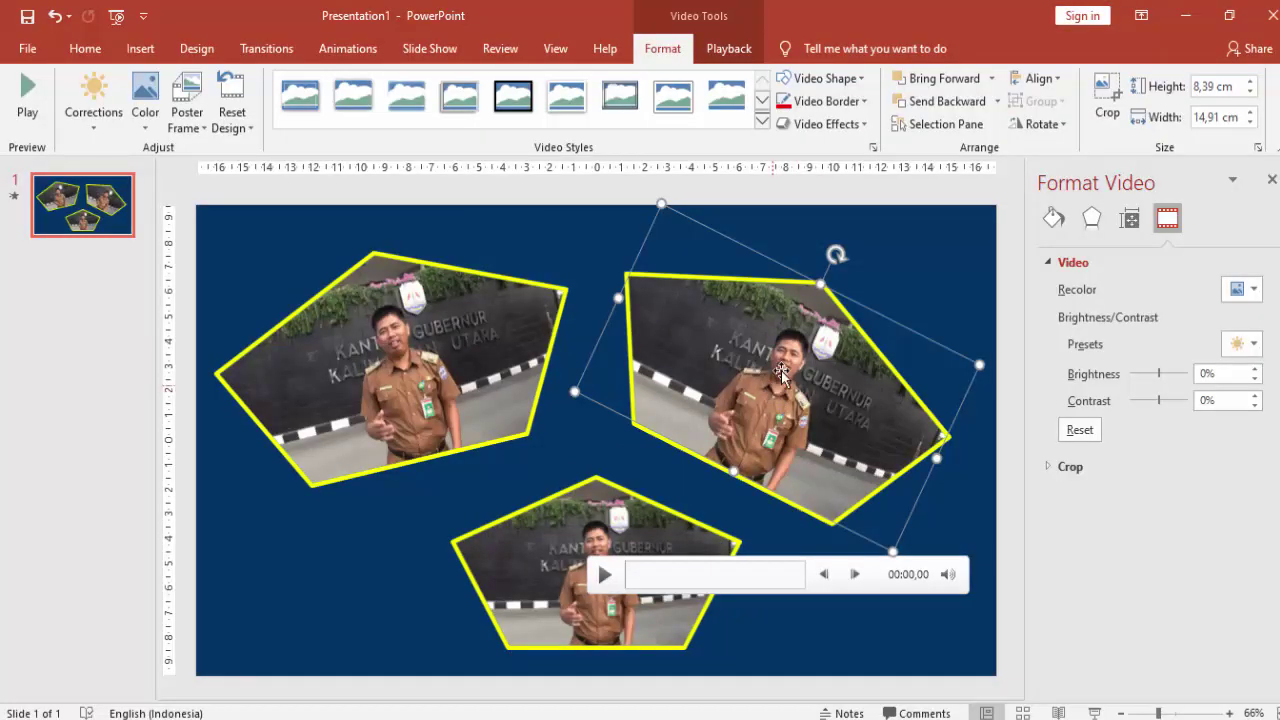
Step: Lower the left and right pentagon videos slightly toward the bottom one
left_click(584, 247)
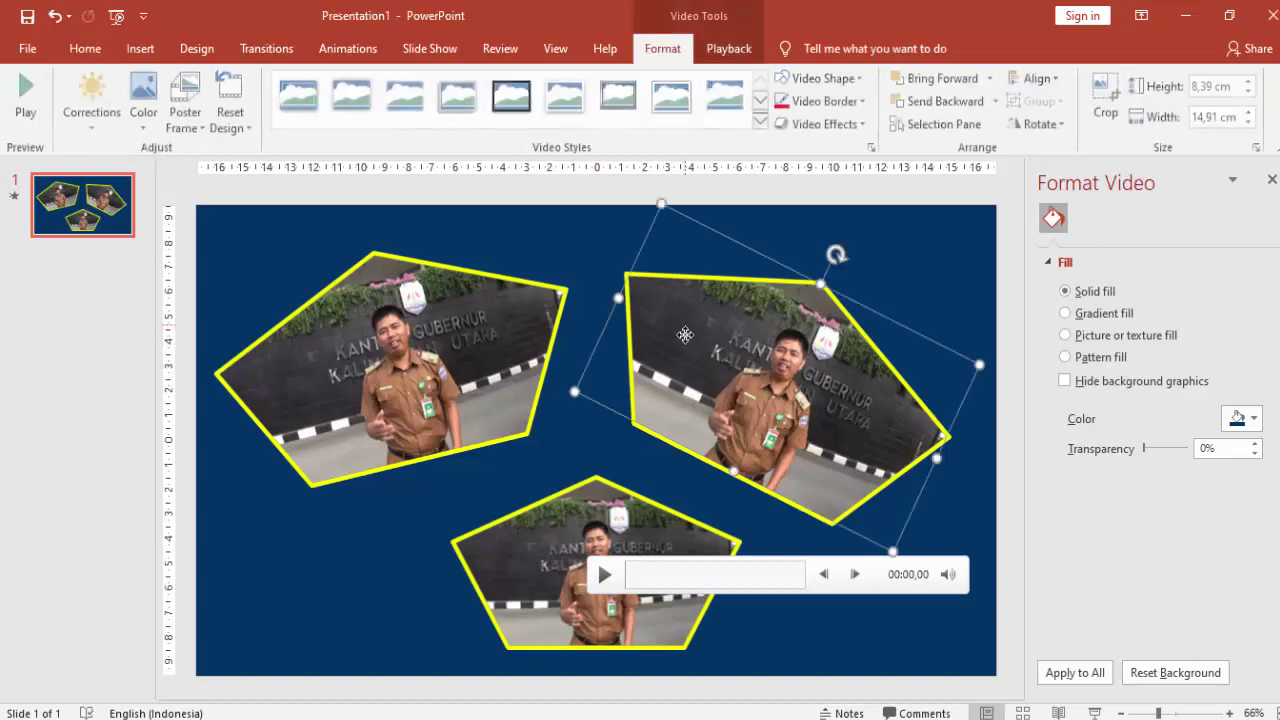
left_click_drag(684, 326, 684, 349)
left_click_drag(420, 302, 420, 345)
left_click_drag(676, 327, 673, 347)
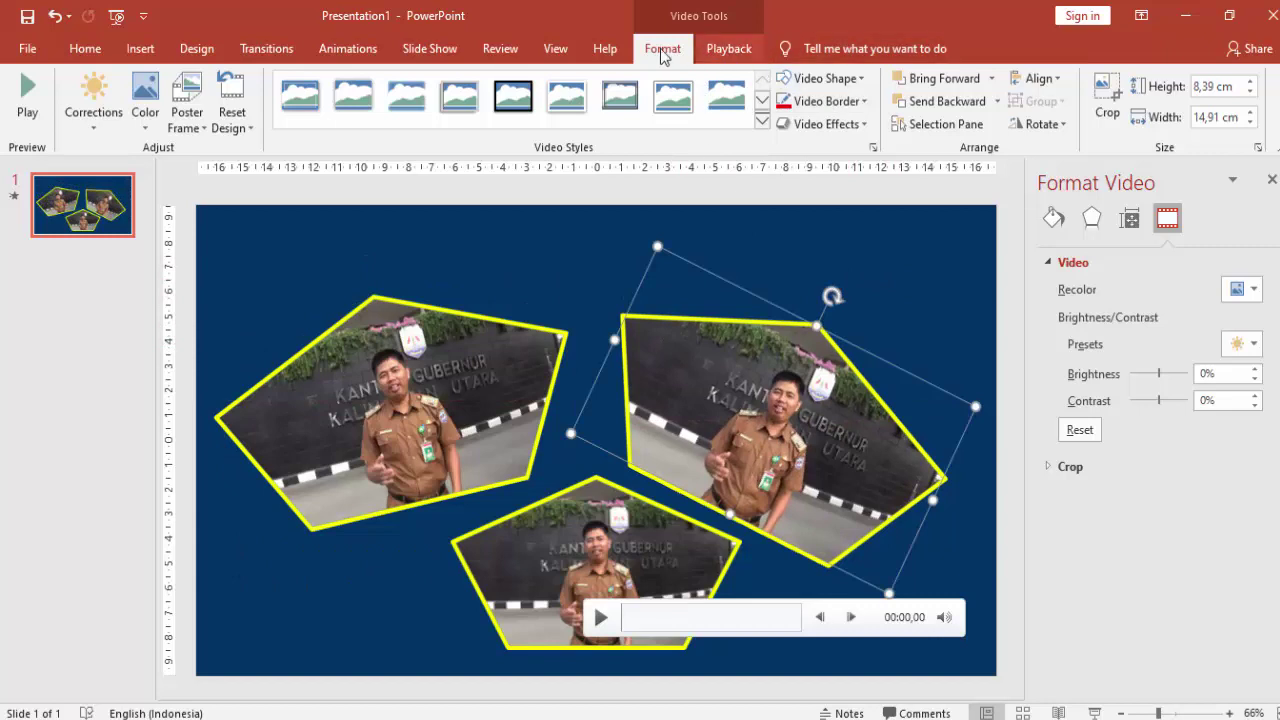
Step: Review the Playback tab and Corrections presets without applying changes, then deselect the videos
left_click(729, 50)
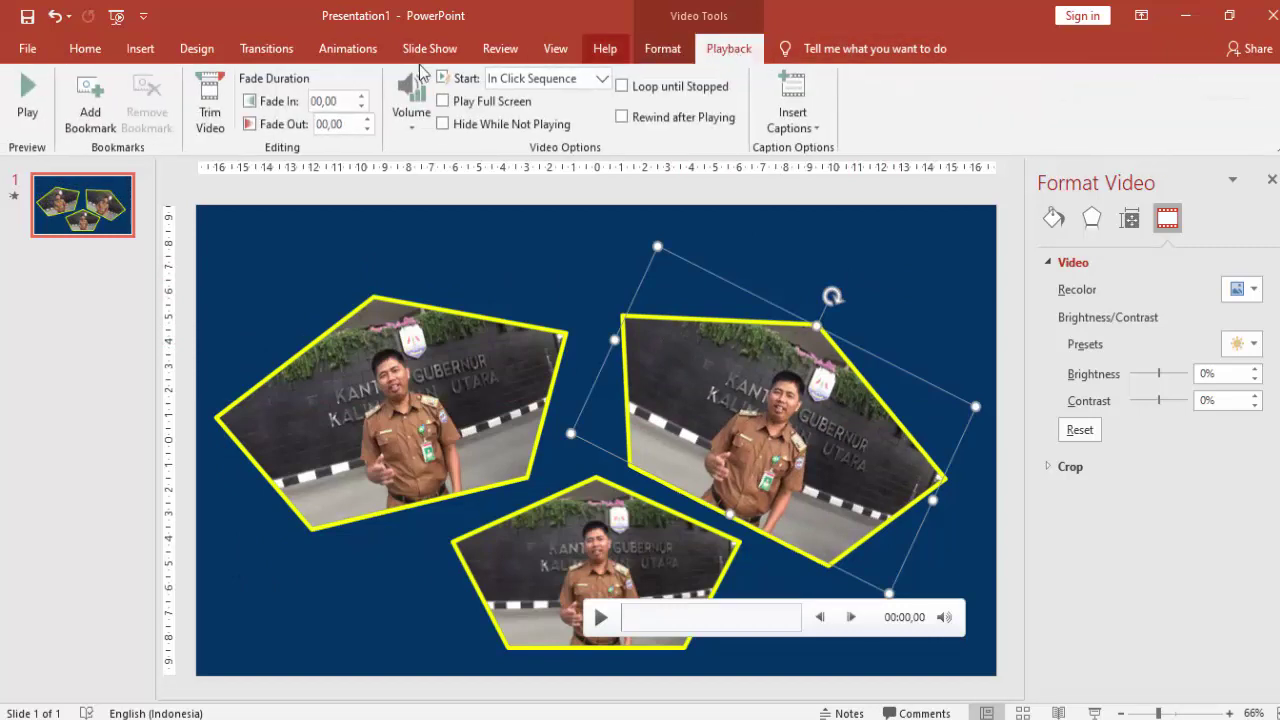
left_click(678, 52)
left_click(93, 100)
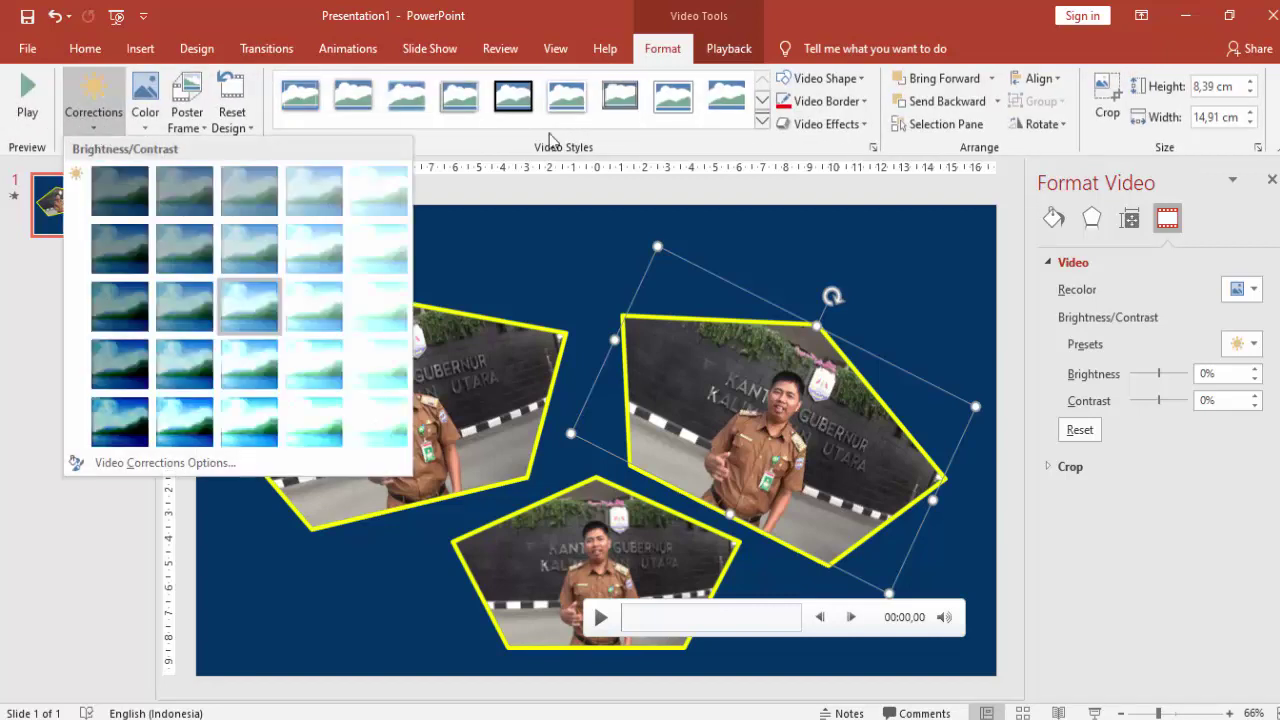
left_click(525, 366)
left_click(525, 366)
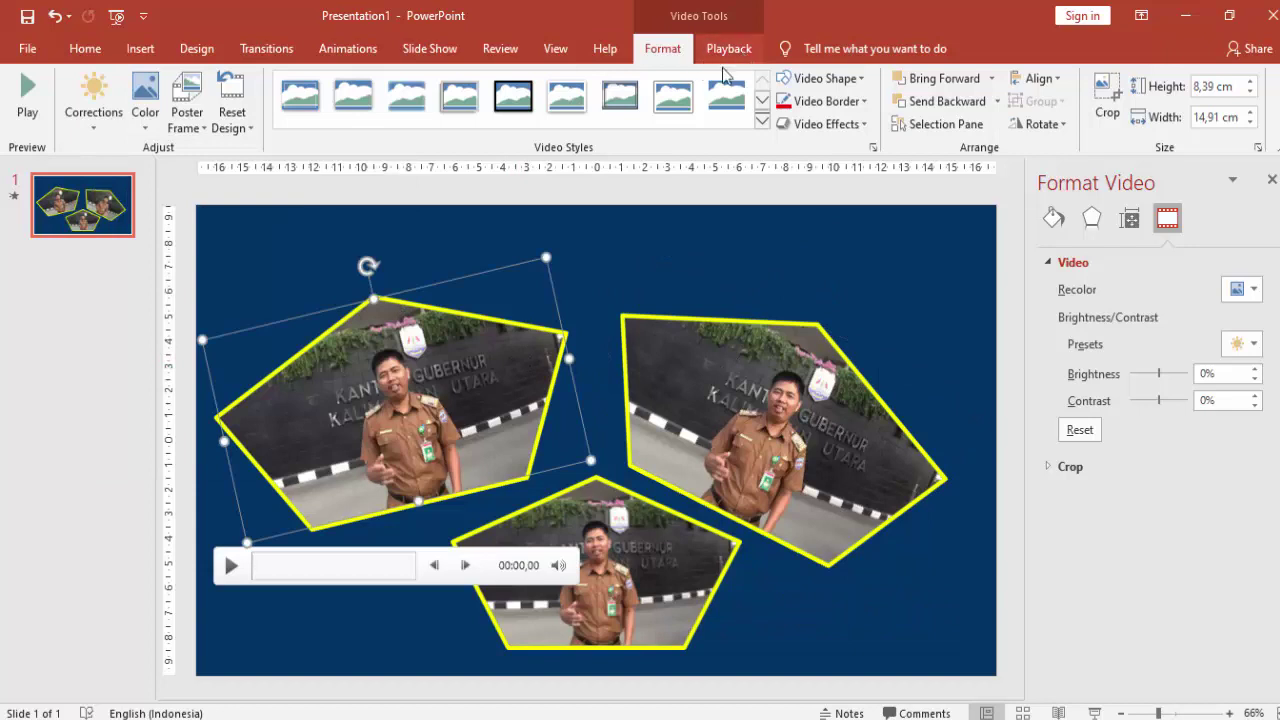
left_click(780, 345)
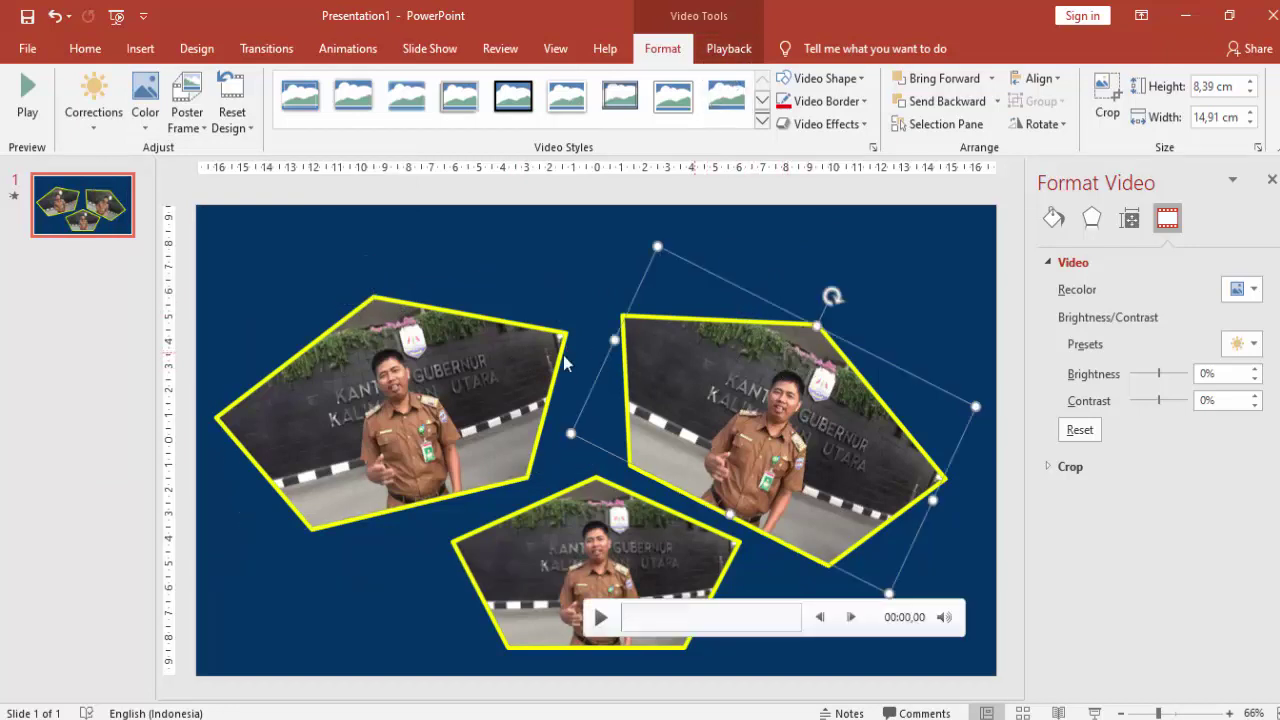
left_click(537, 360)
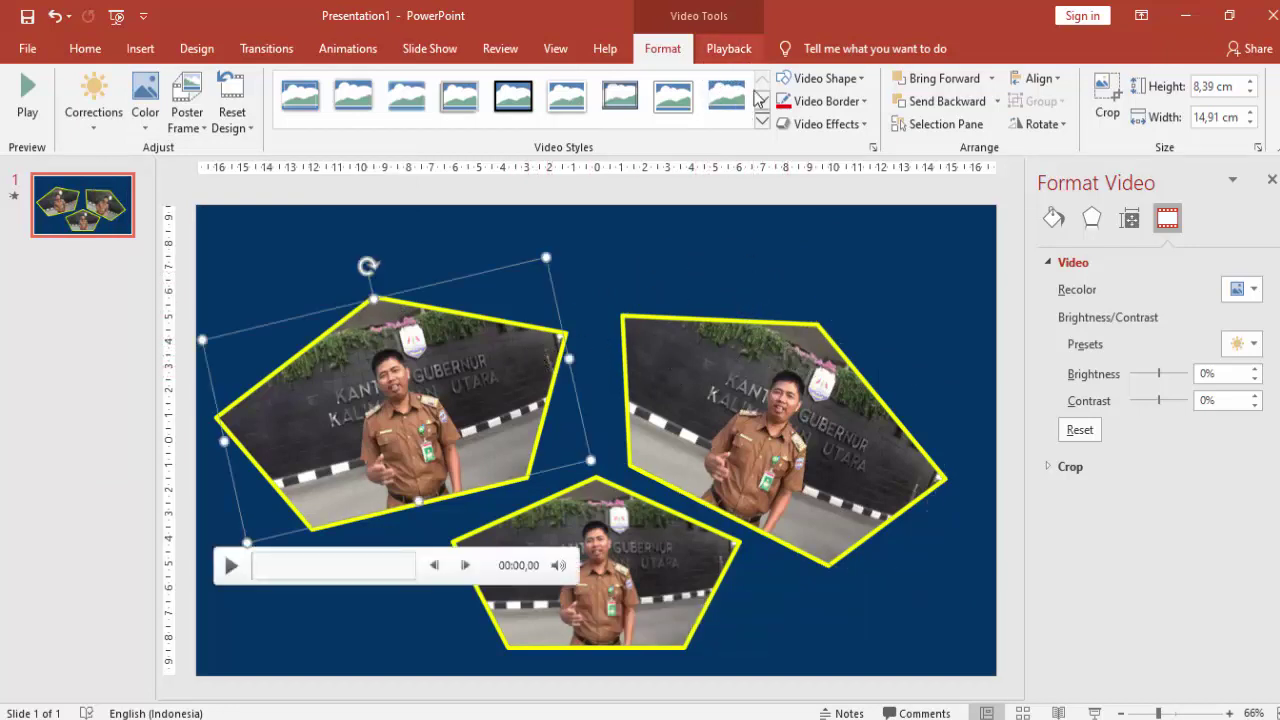
left_click(888, 262)
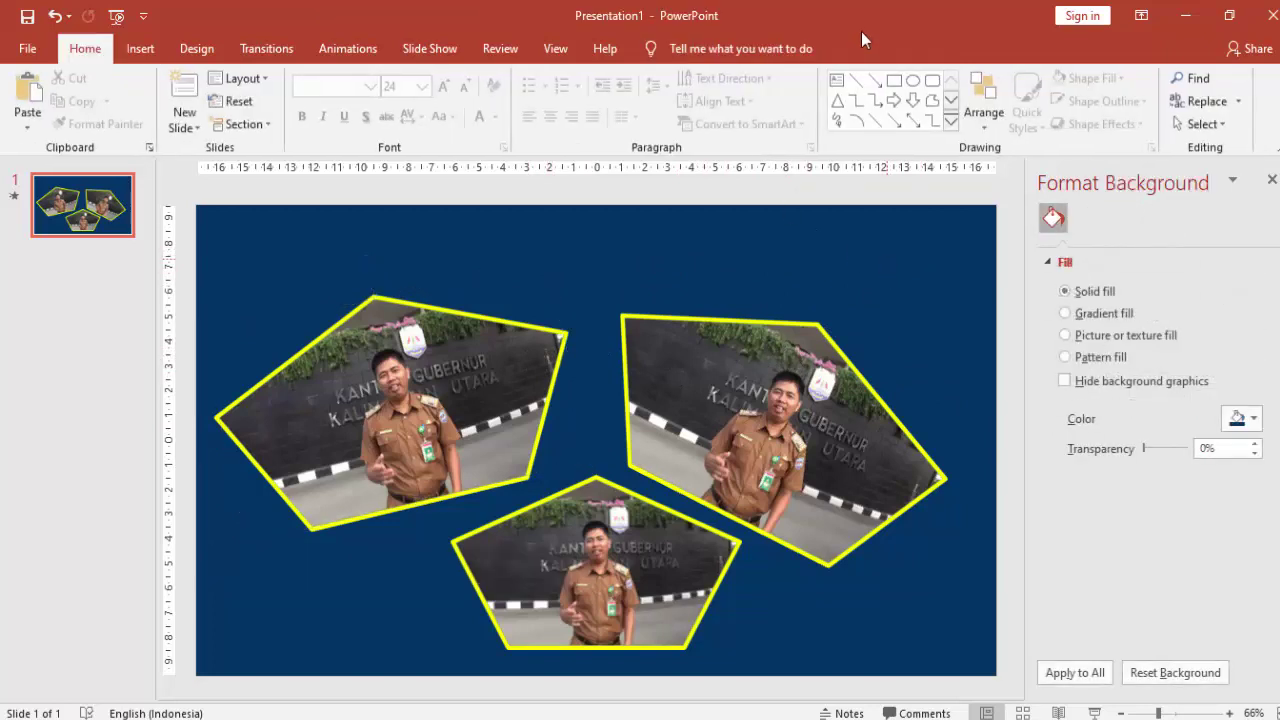
mouse_move(701, 325)
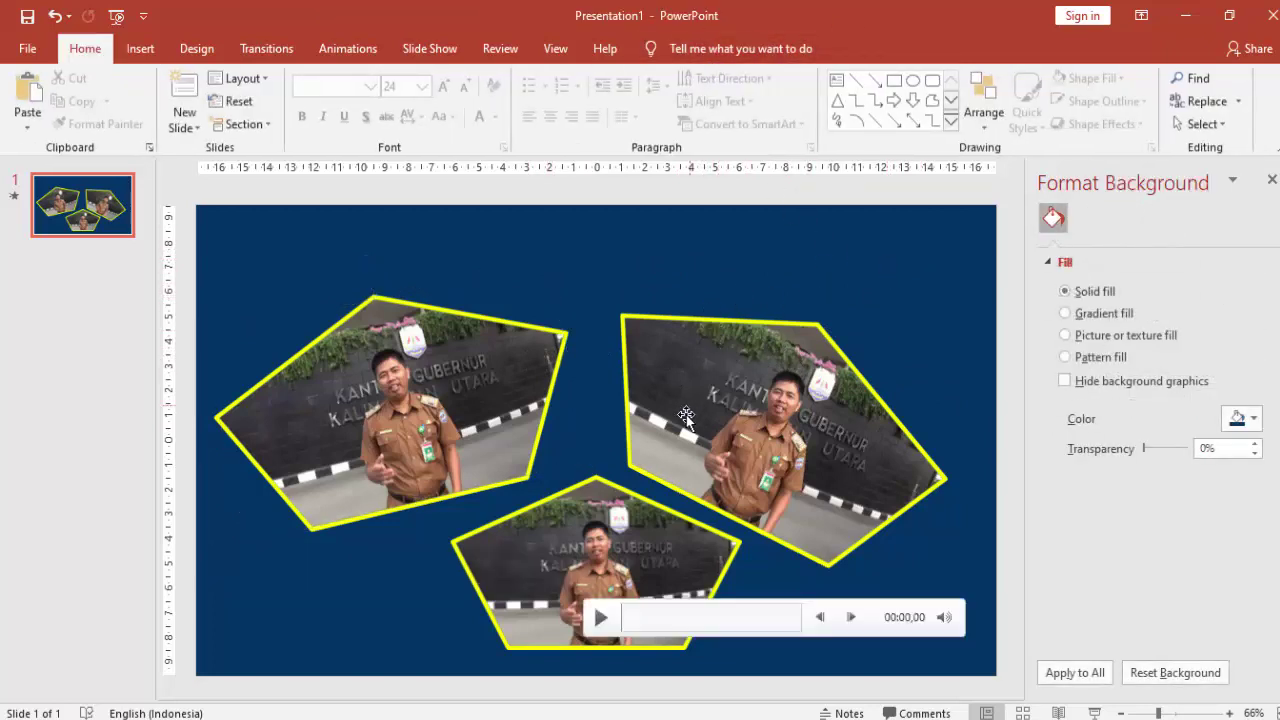